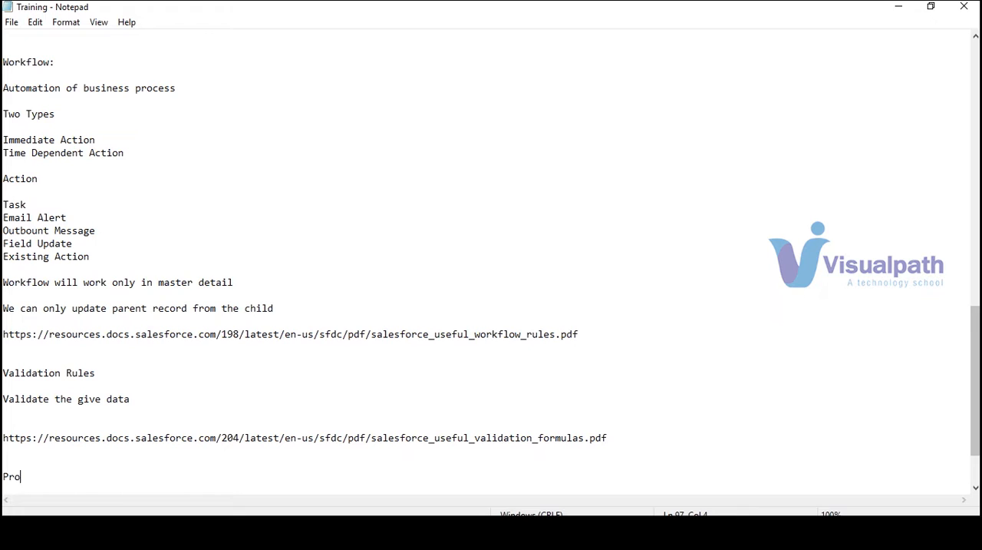
- Complete the heading "Process Builder" at the end of the training notes
text(uilder)
key(Return)
key(Return)
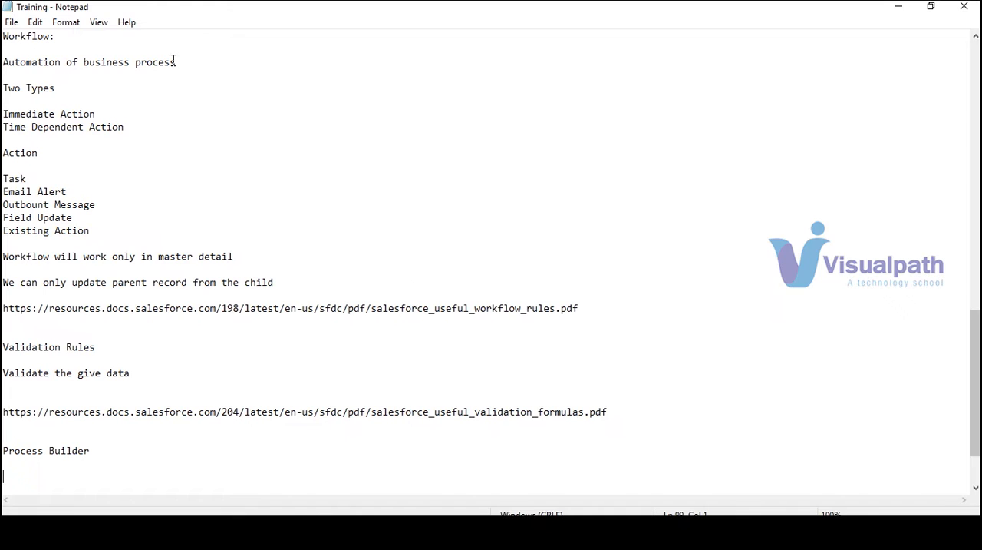
- Copy the Workflow section's line "Automation of business process" and paste it beneath the Process Builder heading, followed by blank lines
drag(184, 63, 3, 57)
key(ctrl+c)
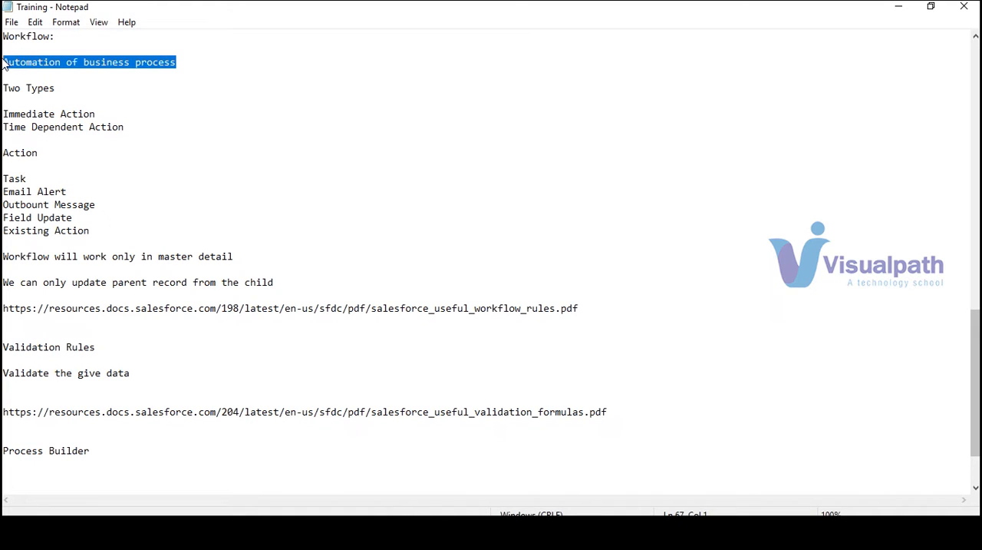
click(155, 446)
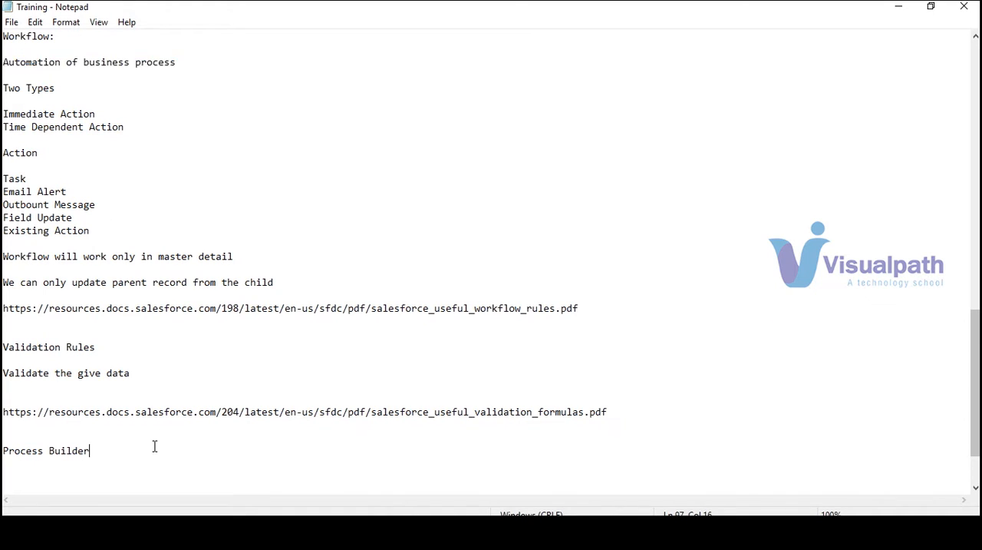
key(Return)
key(Return)
key(Return)
key(ctrl+v)
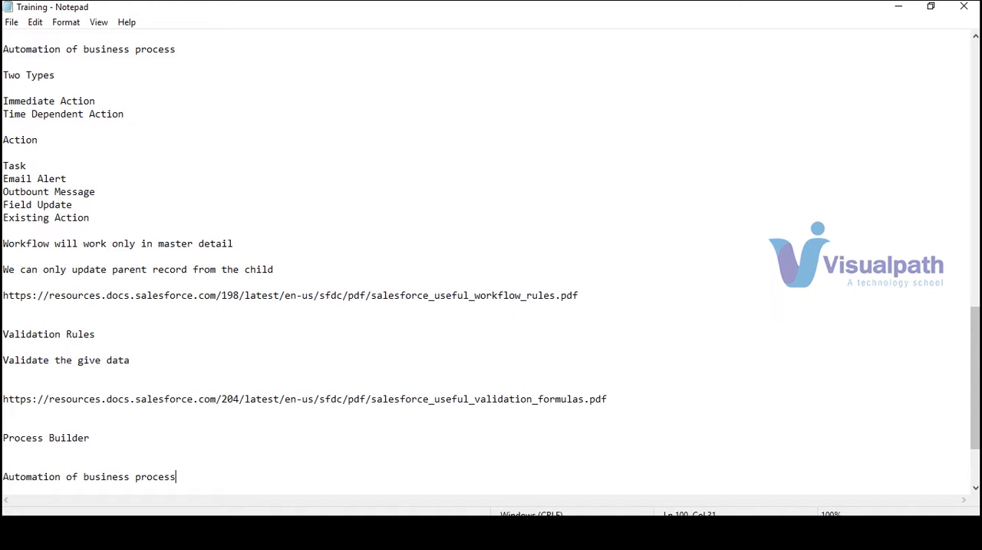
key(Return)
key(Return)
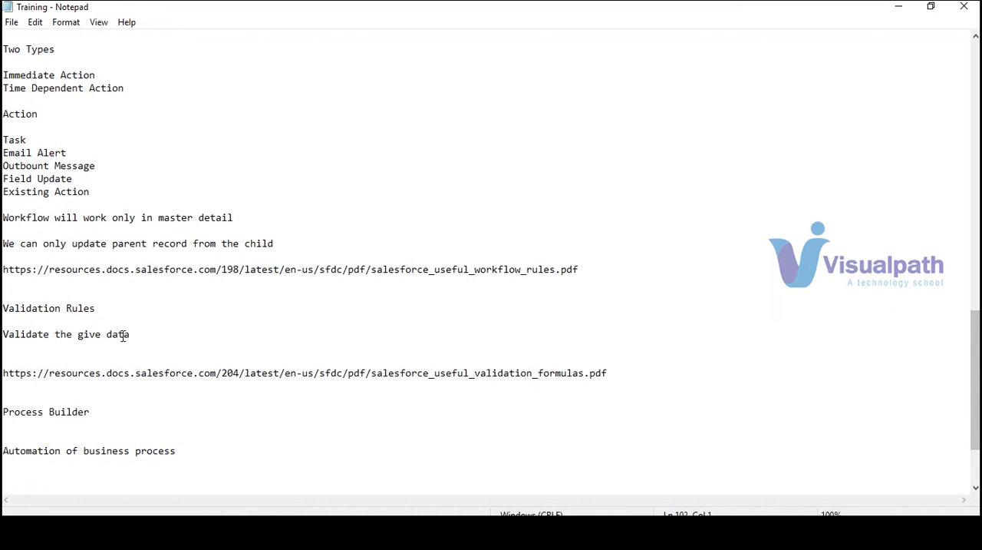
key(Return)
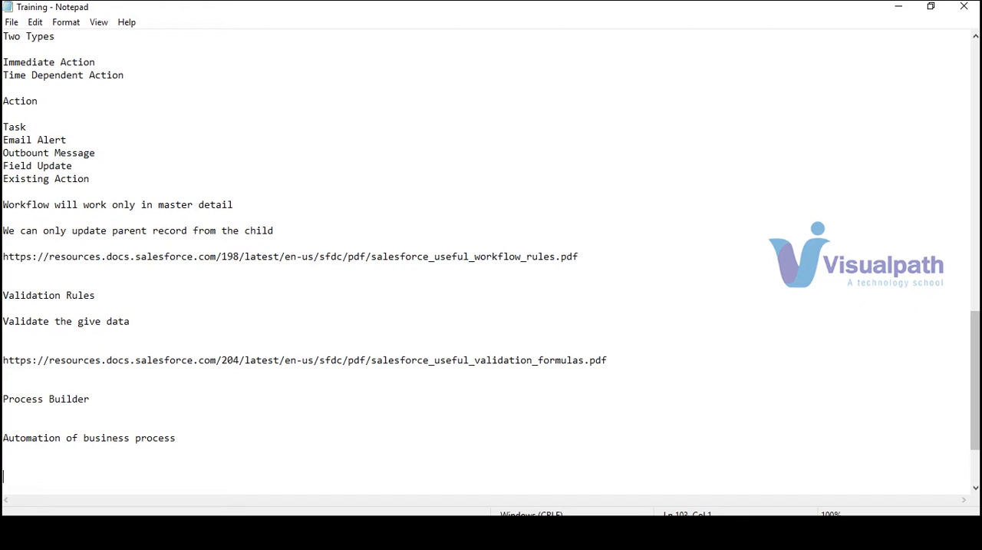
- Add the note "It will work both in Lookup aswell as in Master detail" to the Process Builder section
text(it will)
key(Left)
key(Left)
key(Left)
key(BackSpace)
text(I)
key(BackSpace)
text(I)
key(Right)
key(Right)
key(Right)
text(work both in Look)
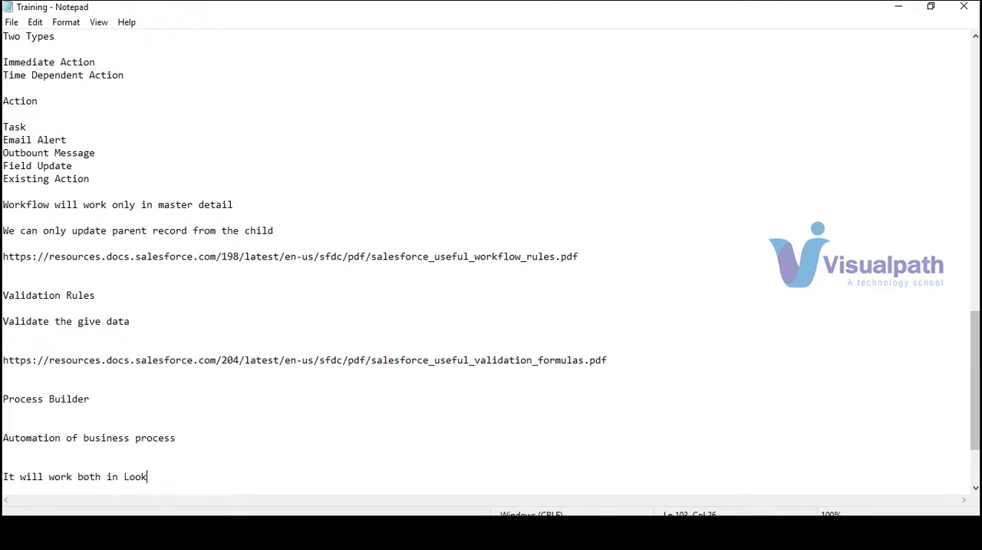
text(up As well as)
key(BackSpace)
text(a)
key(Right)
key(BackSpace)
text(in Ma)
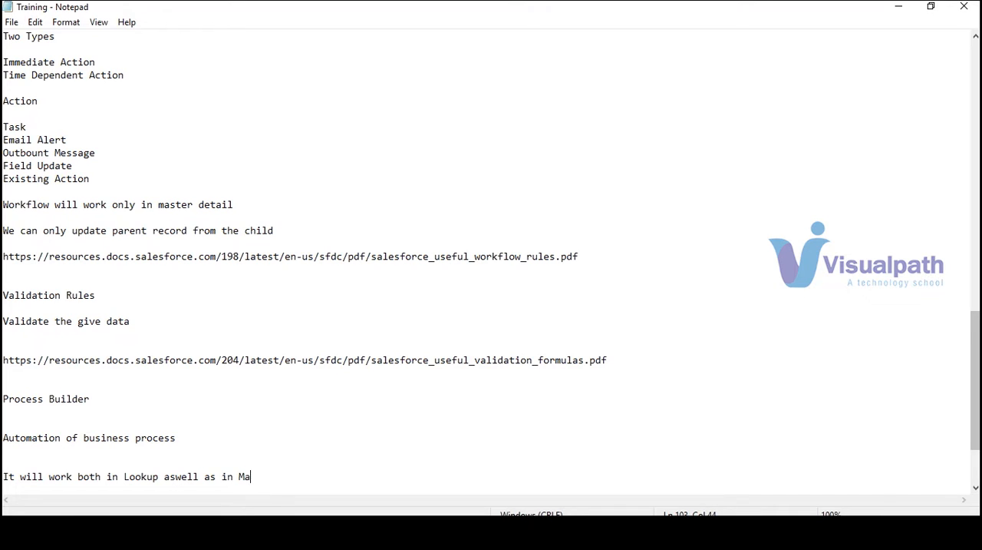
text(ster detail)
key(Return)
key(Return)
key(Return)
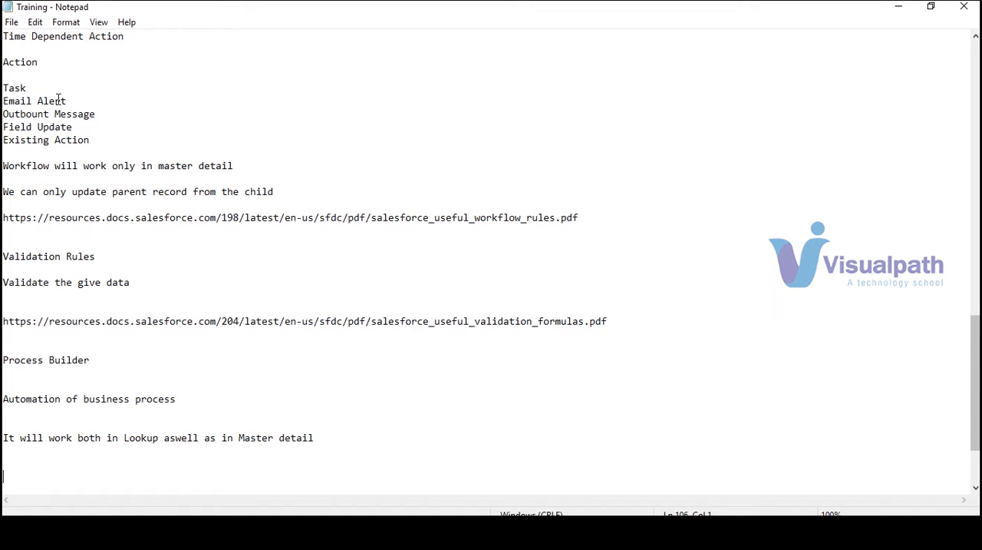
- Add an "Action" subheading beneath the Lookup and Master detail note in the Process Builder section
click(66, 140)
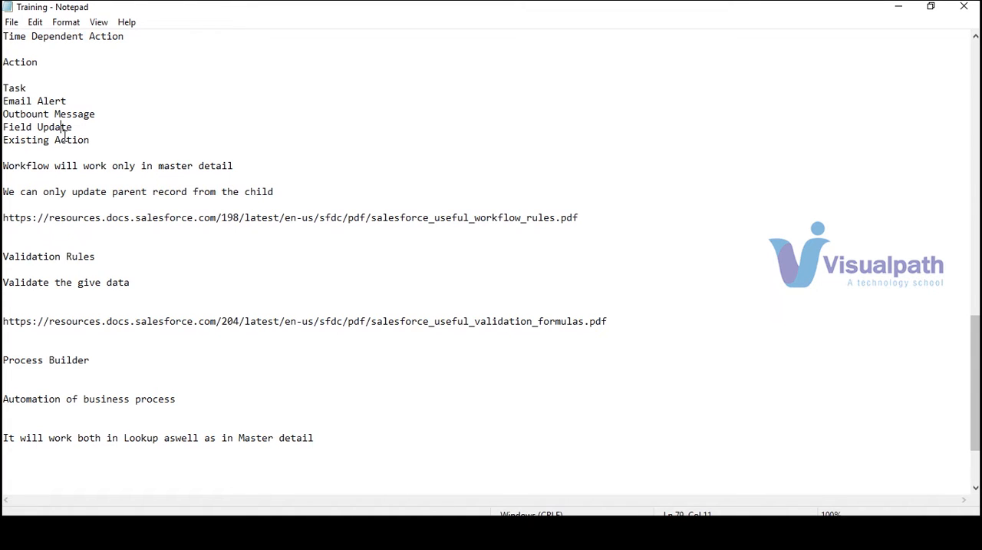
click(199, 459)
text(Action)
key(Return)
- List "Apex", "Create a record" and "Email Alert" on separate lines beneath the Process Builder Action subheading
key(Return)
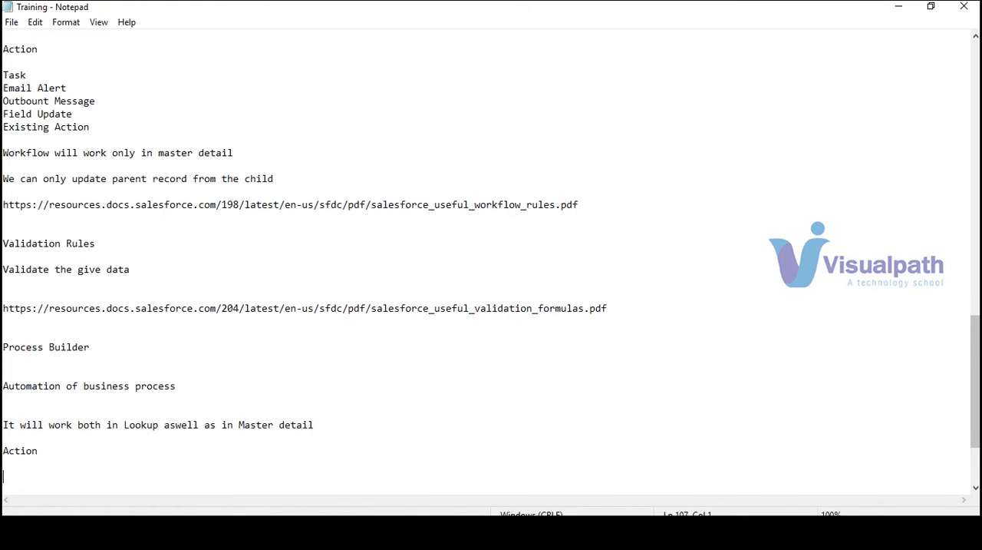
text(Apex)
key(Return)
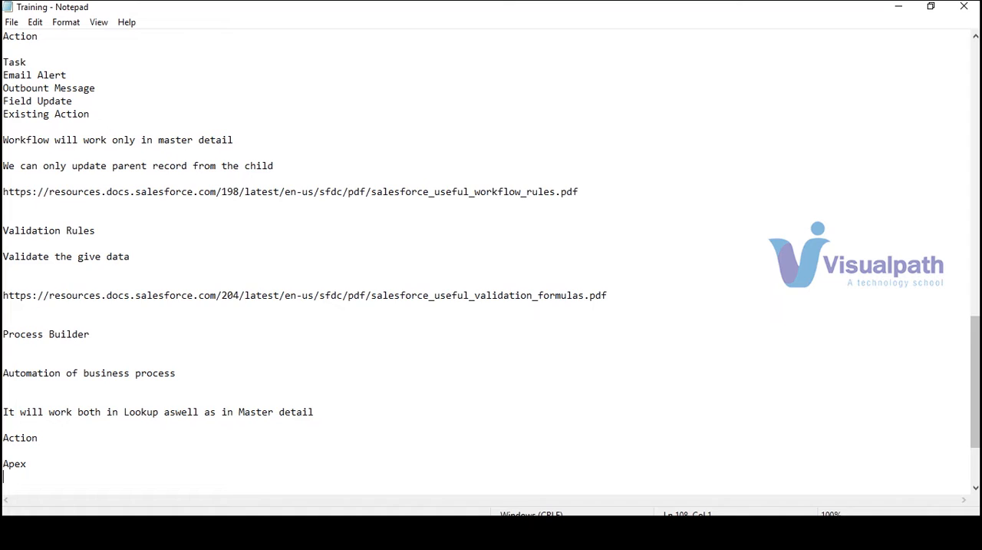
text(Create a record)
key(Return)
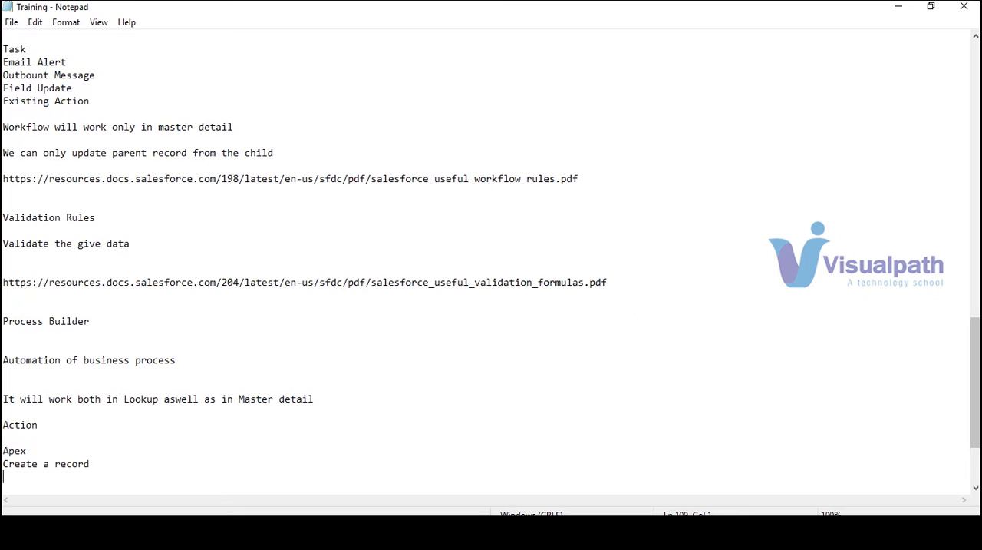
text(Email Alert)
key(Return)
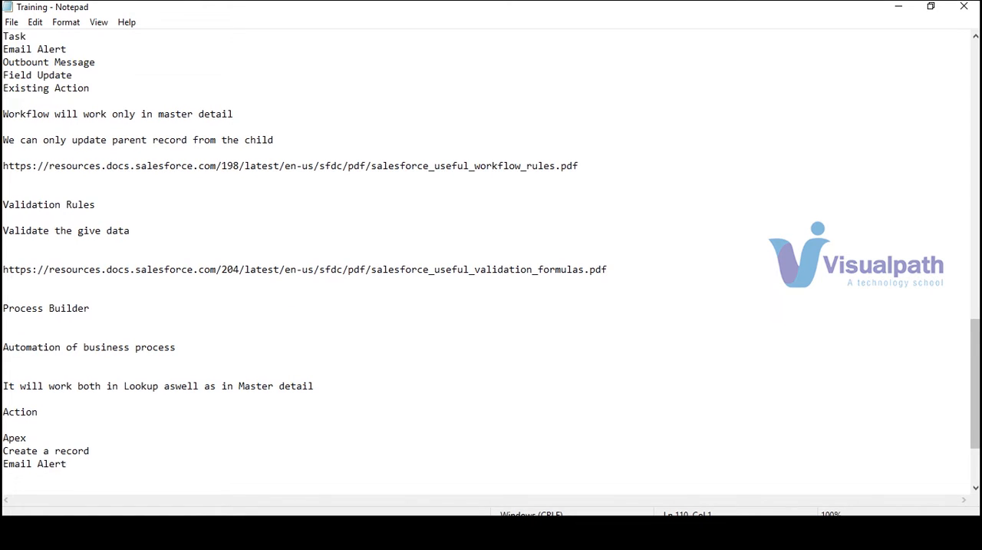
- Continue the action list with "Flows", "Post to chatter" and "Process" on separate lines
text(Floes)
key(Return)
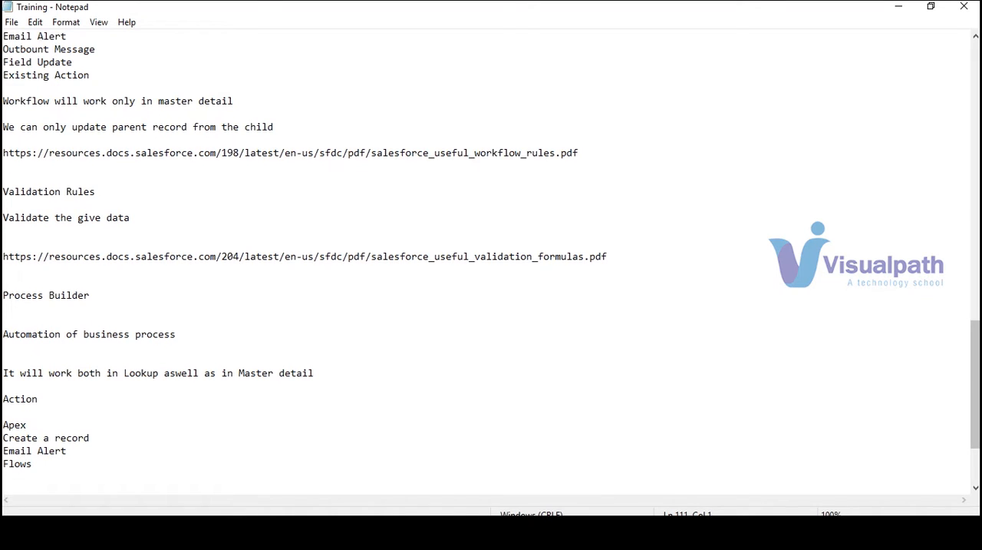
text(Postt to chatter)
key(Return)
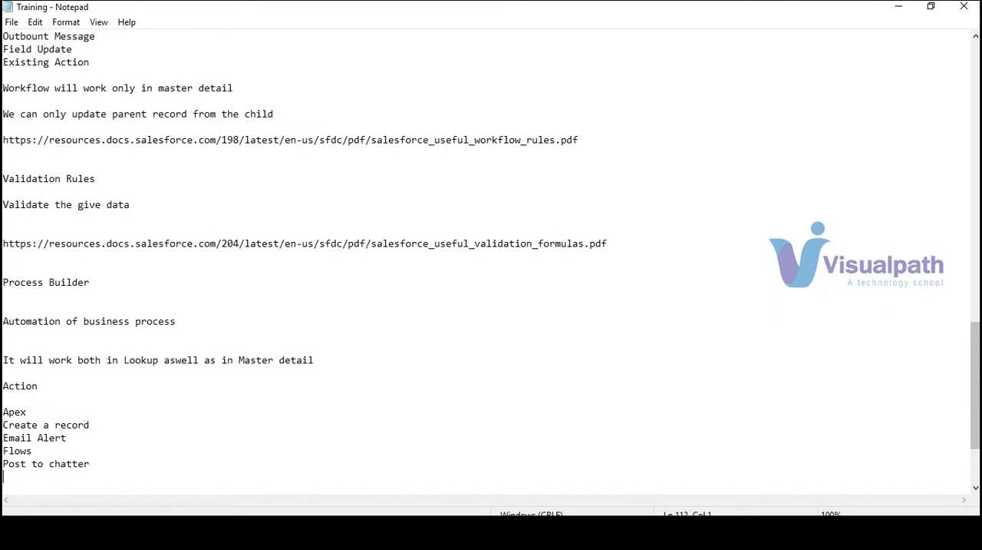
text(Process)
key(Return)
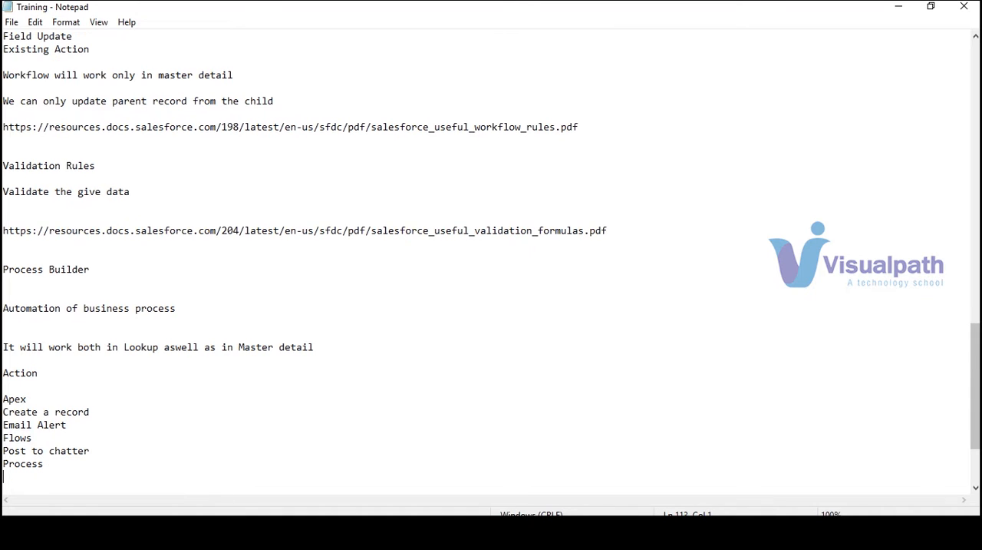
- Finish the action list with the lines "Quick action", "Approal Process" and "Field Update"
text(Quick action)
key(Return)
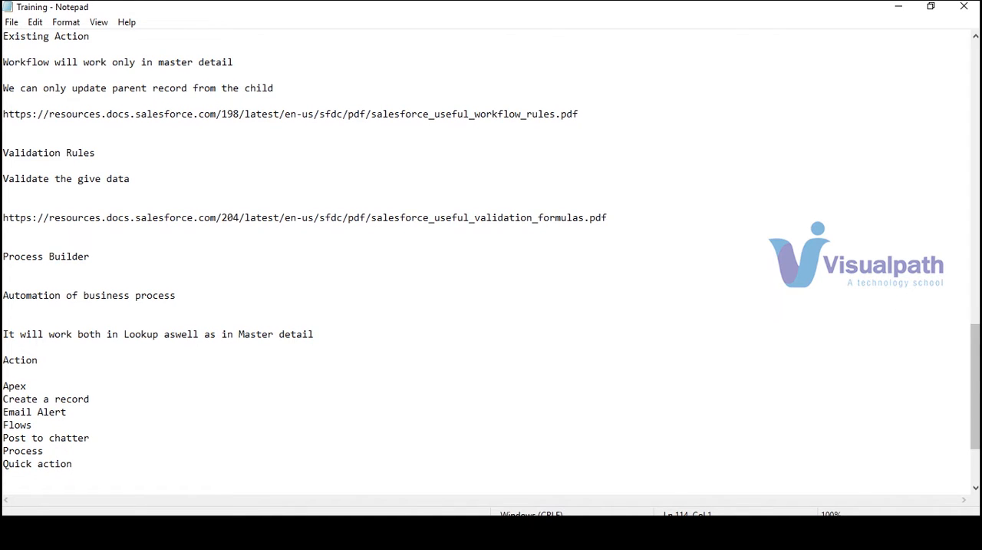
text(Approal Process)
key(Return)
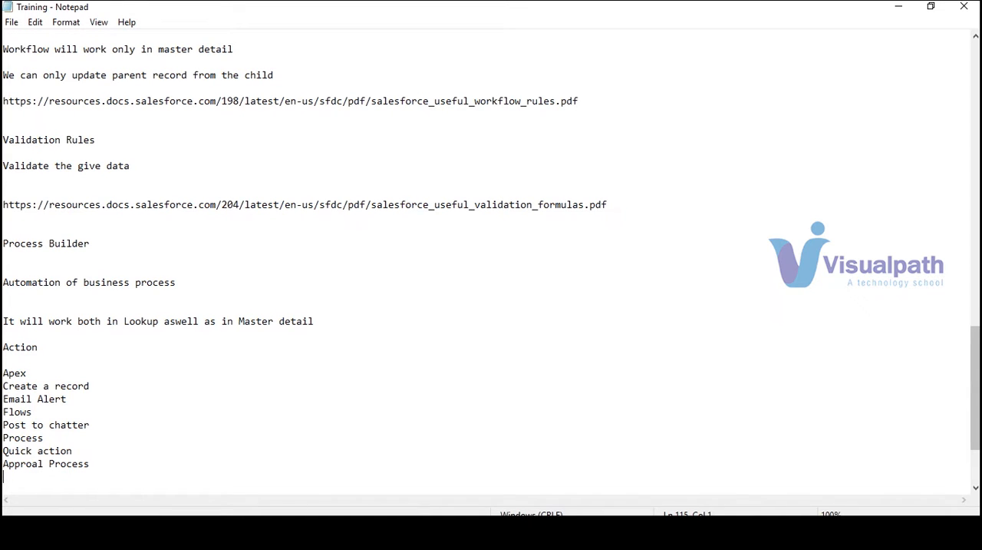
text(Field Update)
click(10, 244)
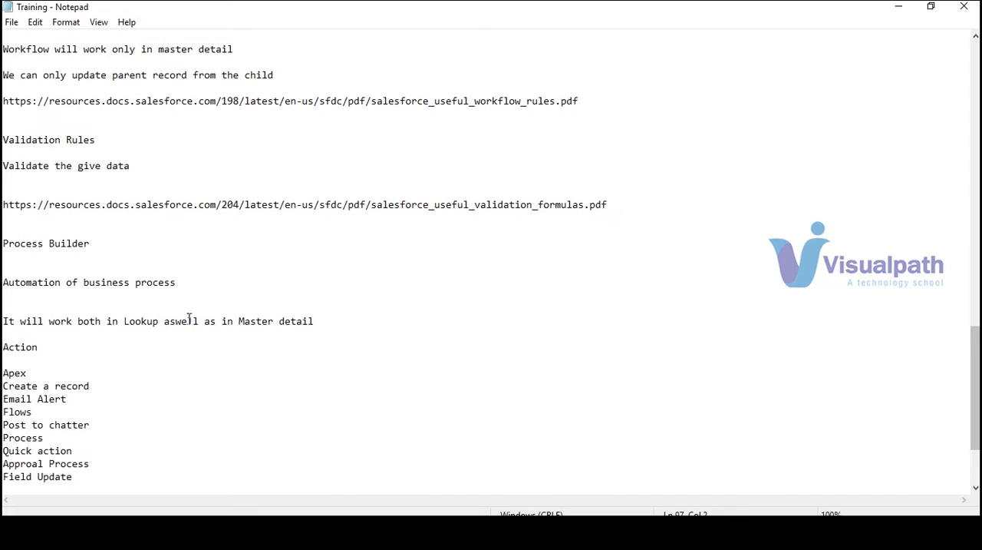
click(158, 310)
double_click(258, 317)
click(337, 321)
drag(281, 74, 3, 77)
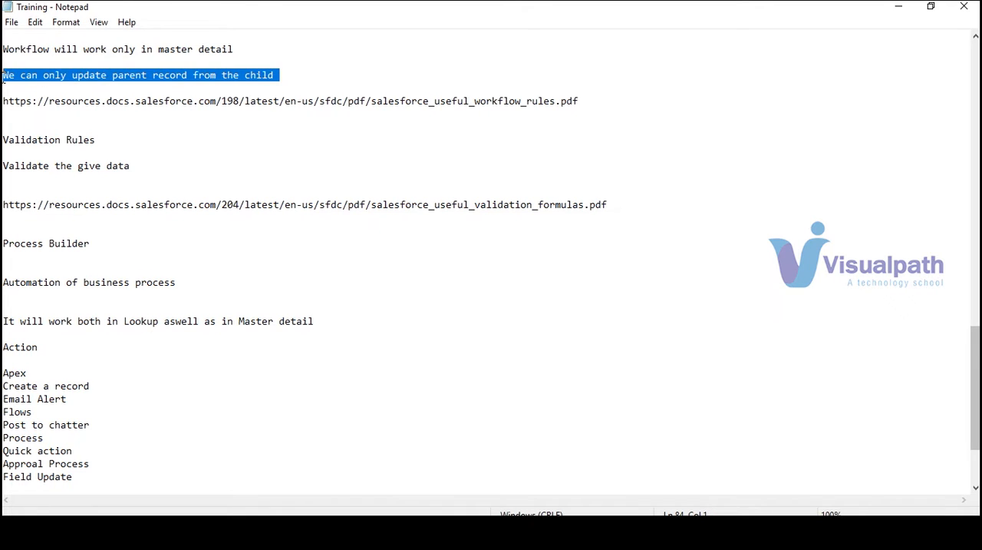
- Add the note "It will work from child-parent aswell as parent-child" below the action list
click(108, 482)
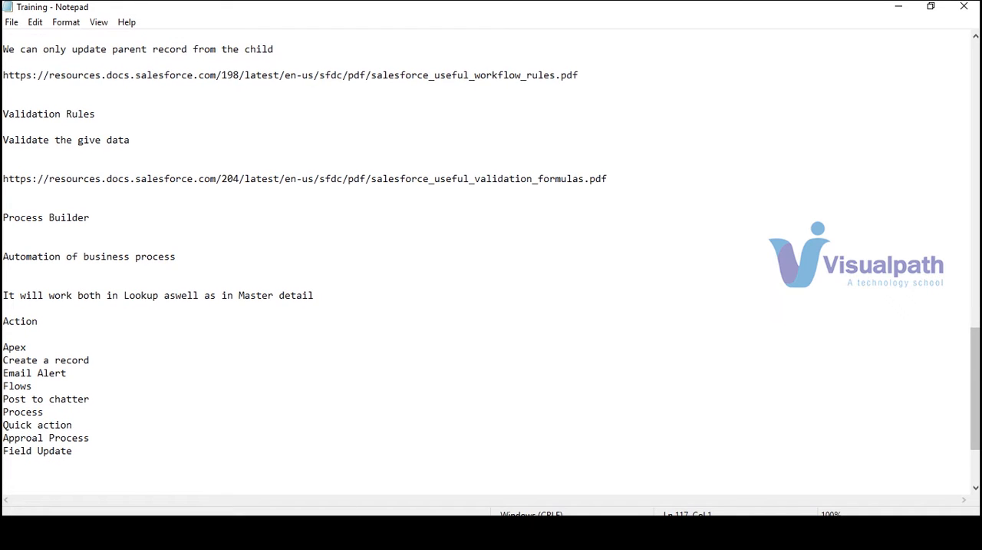
text(It w)
key(BackSpace)
key(BackSpace)
key(BackSpace)
key(BackSpace)
text(It will both)
key(BackSpace)
key(BackSpace)
key(BackSpace)
key(BackSpace)
text(work )
text(BOth)
key(BackSpace)
key(BackSpace)
key(BackSpace)
key(BackSpace)
text(from child )
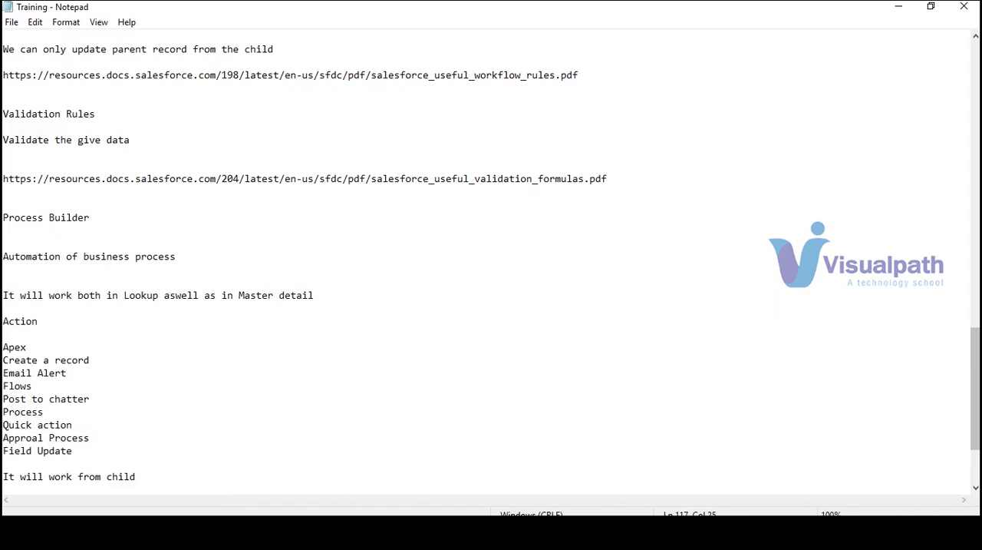
text(-parent aswell as pare)
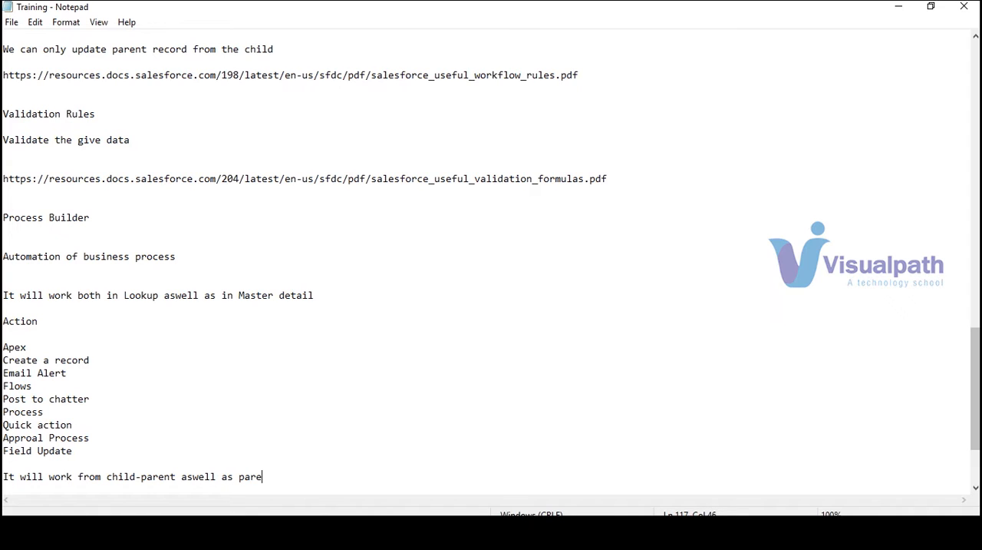
text(nt -child)
click(897, 15)
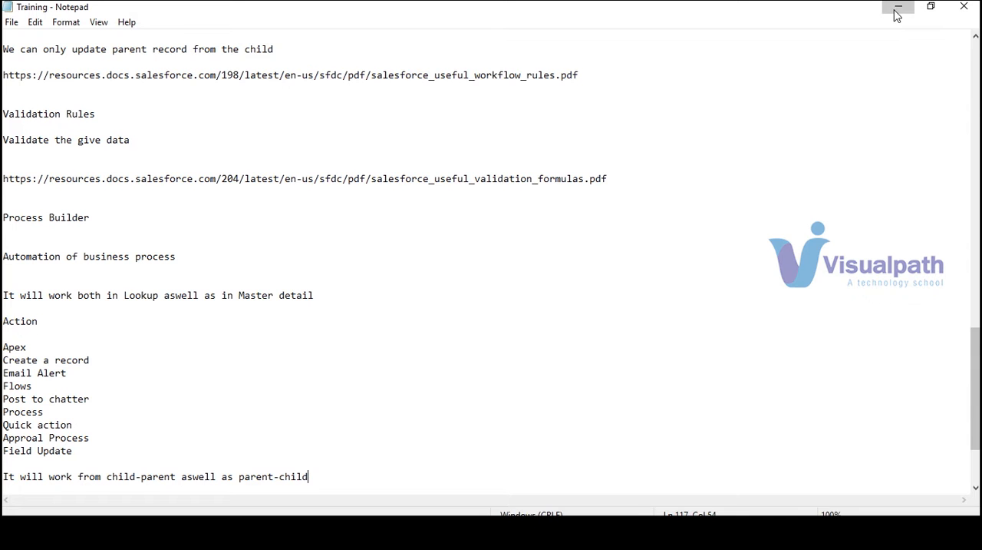
mouse_move(548, 533)
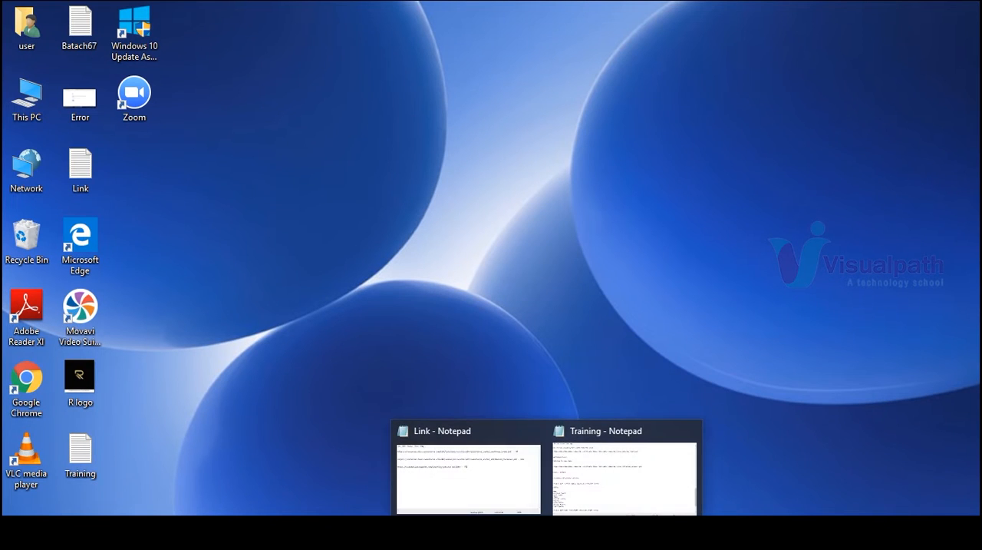
click(478, 487)
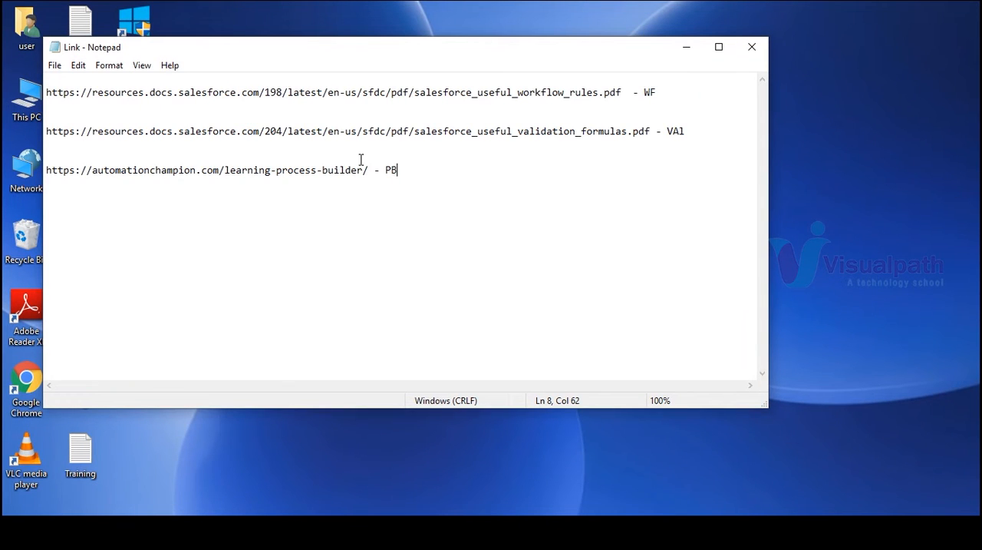
drag(369, 171, 46, 171)
key(ctrl+c)
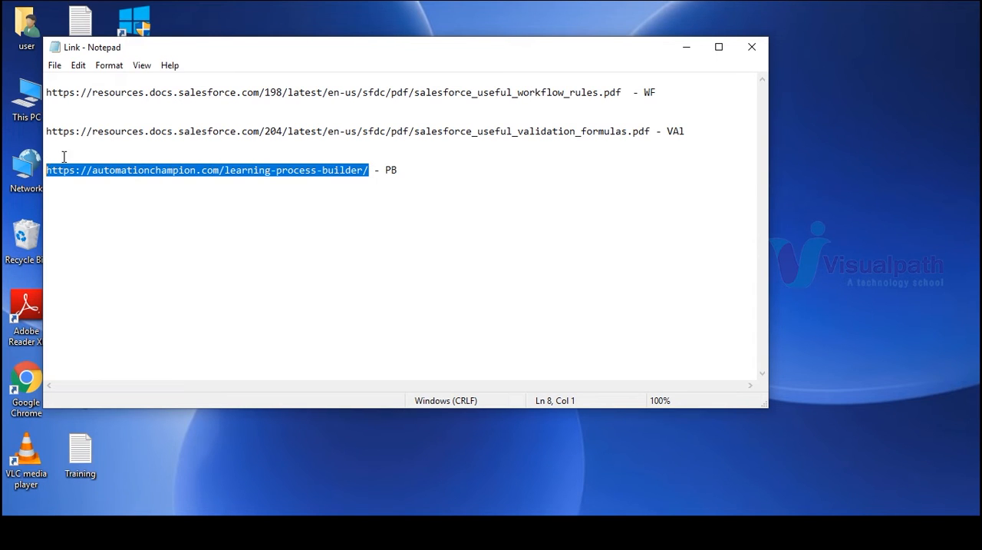
click(741, 53)
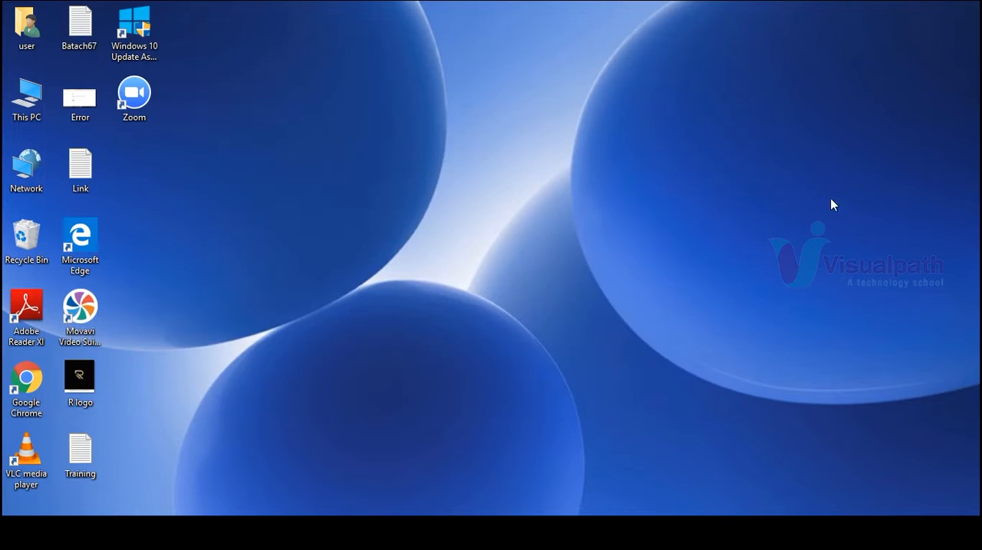
- Return to the Training notes and paste the copied URL below the child-parent note, leaving blank lines between them
mouse_move(543, 533)
click(533, 495)
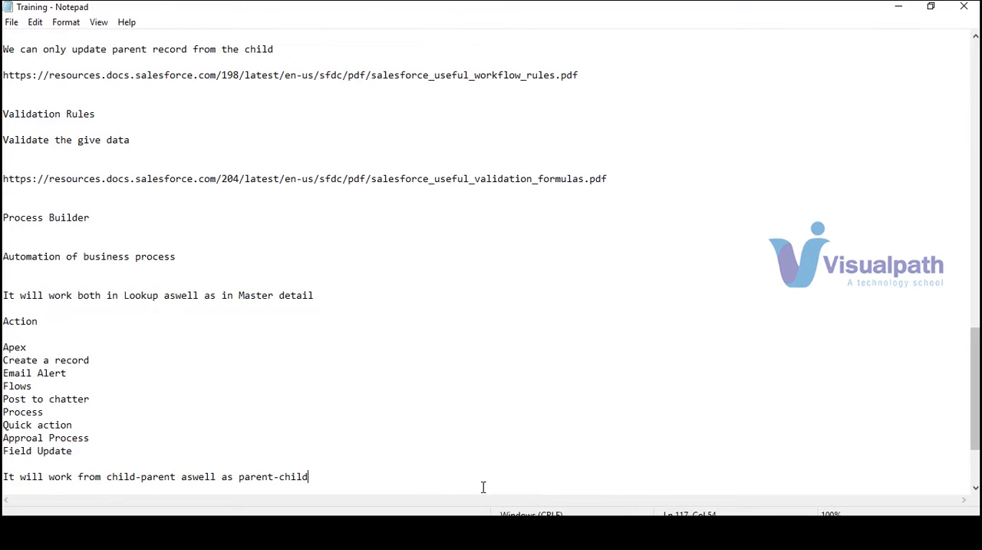
key(Return)
key(Return)
key(Return)
key(ctrl+v)
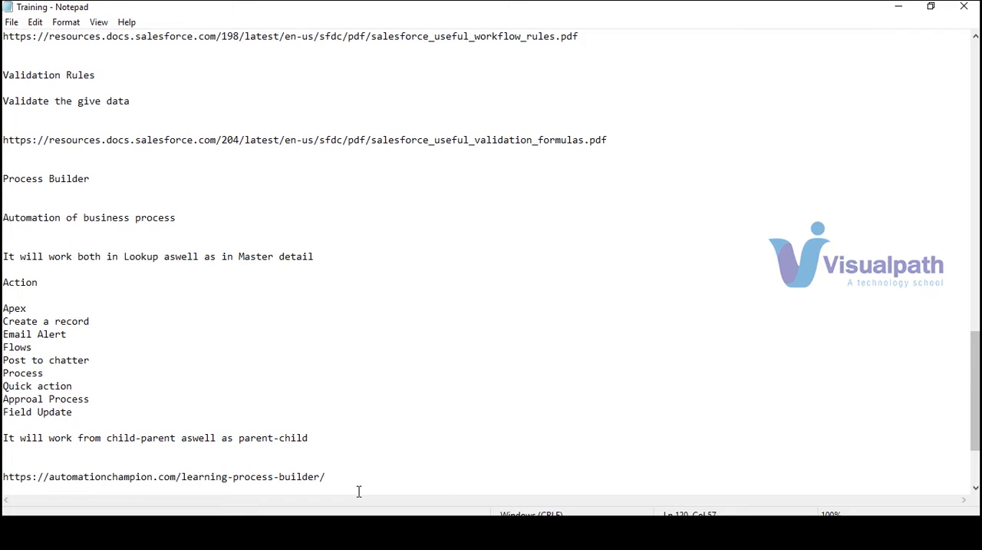
- Close the Google search window in Chrome and switch to the Salesforce Developer Edition window
click(900, 9)
mouse_move(511, 531)
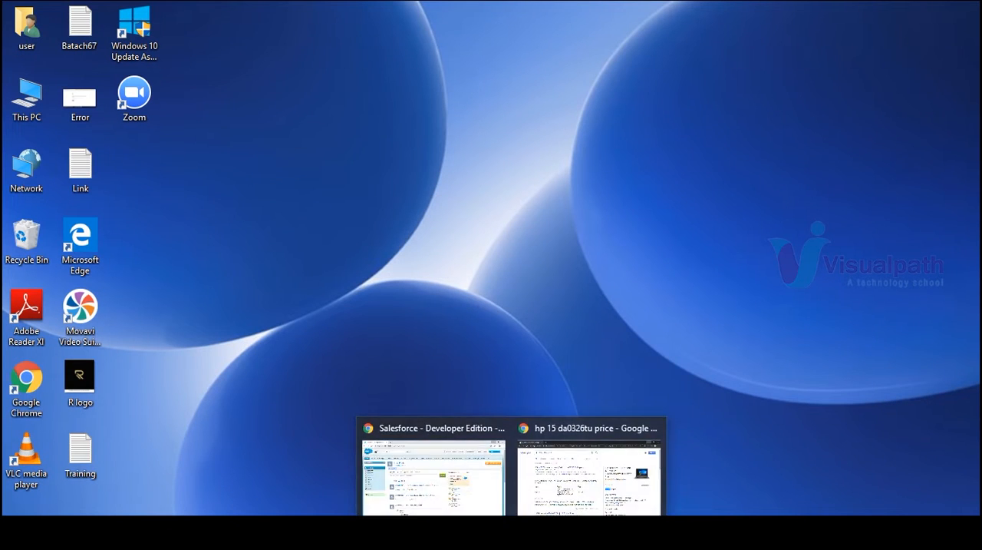
click(655, 428)
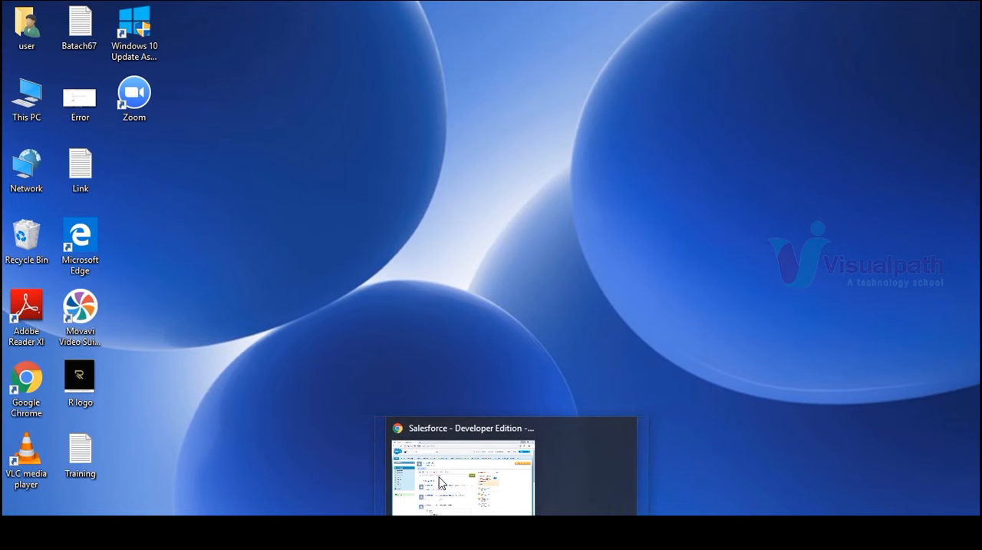
click(507, 480)
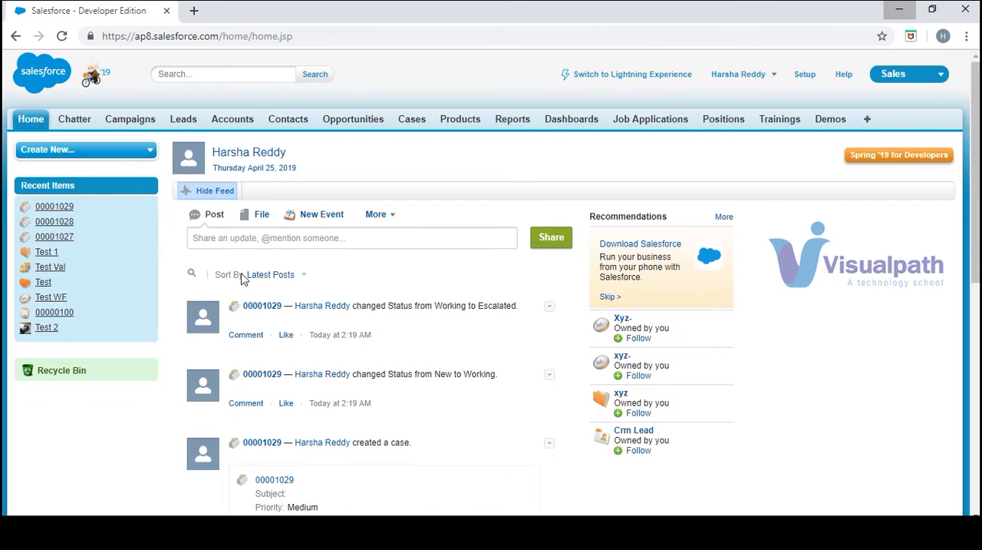
- Open the copied learning-process-builder link in a new browser tab and view its list of Create a Record articles
click(192, 10)
key(ctrl+v)
key(Return)
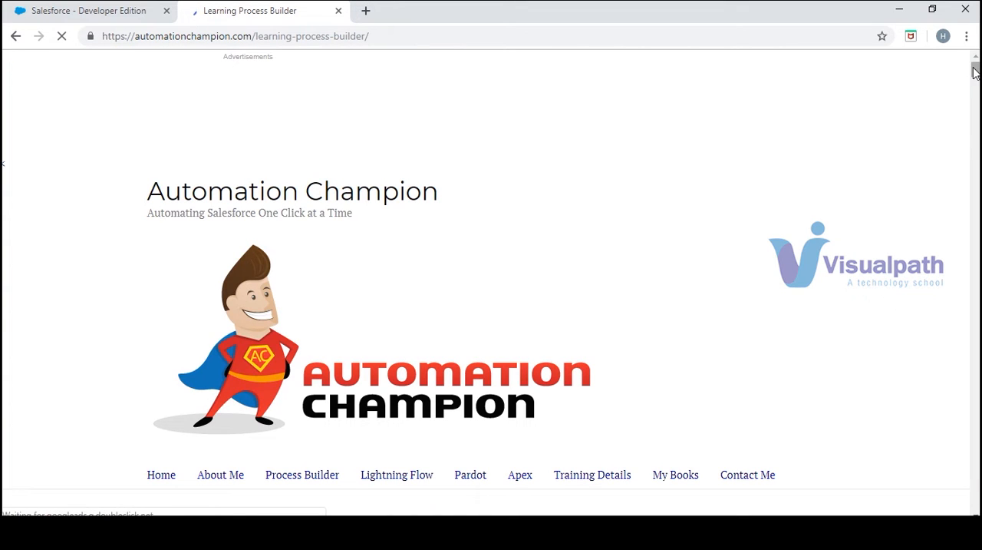
drag(975, 71, 975, 90)
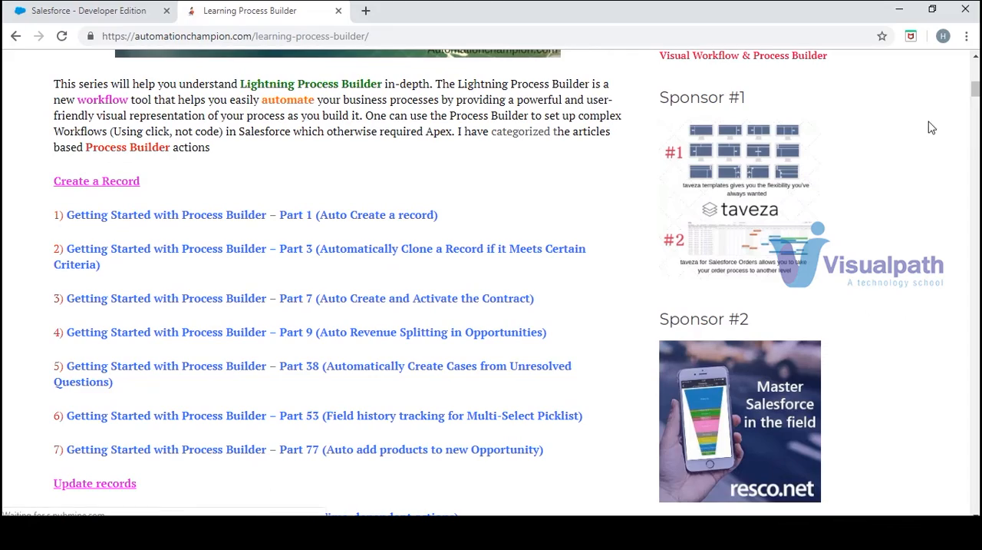
- Return to Salesforce, search Setup for "process" and open Process Builder in a new browser tab
mouse_move(976, 91)
mouse_down()
mouse_move(976, 195)
mouse_move(977, 75)
mouse_up()
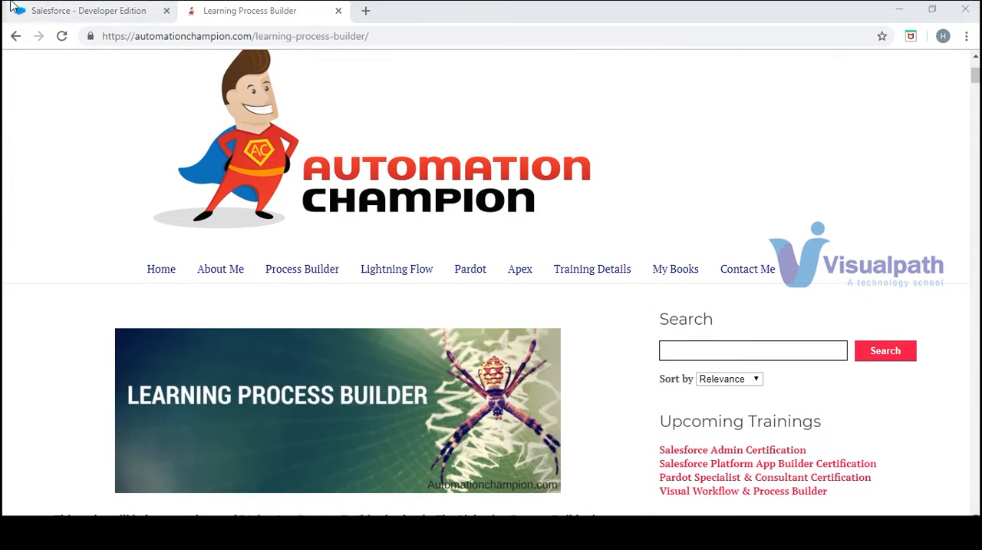
click(73, 10)
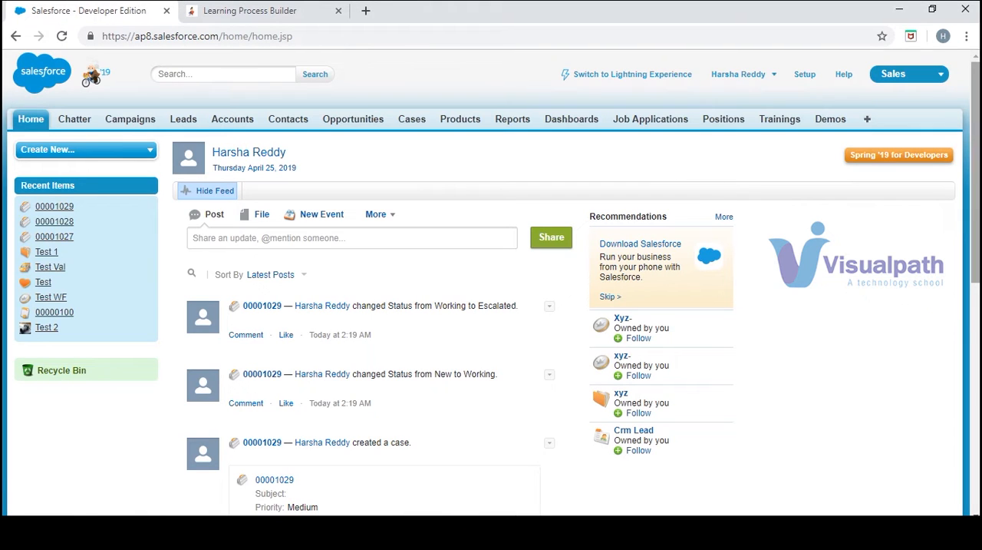
click(803, 74)
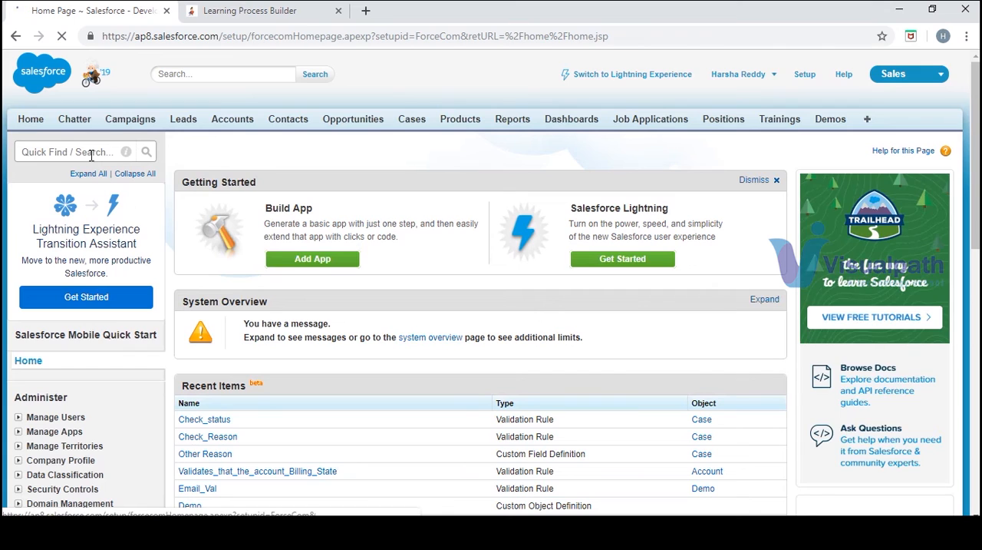
click(92, 153)
text(proces)
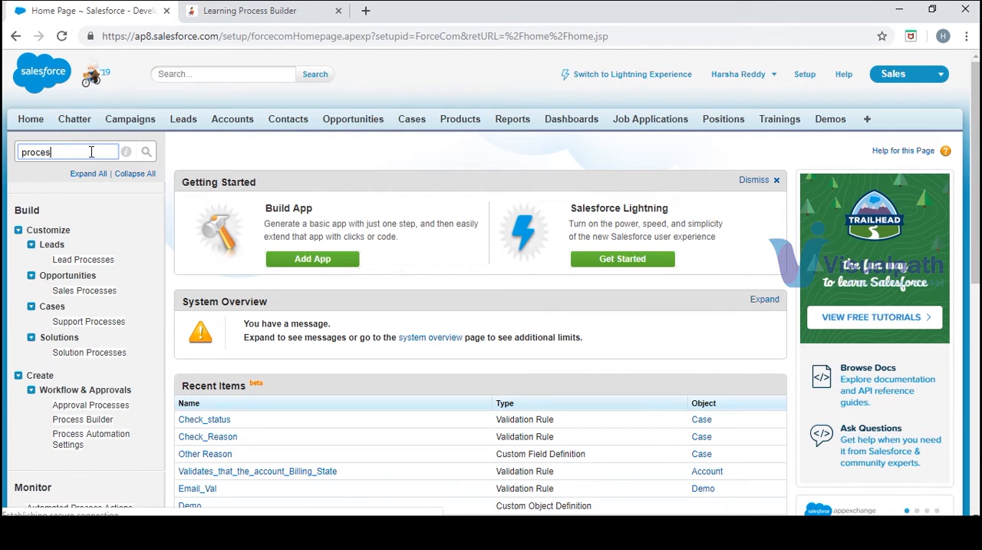
text(s)
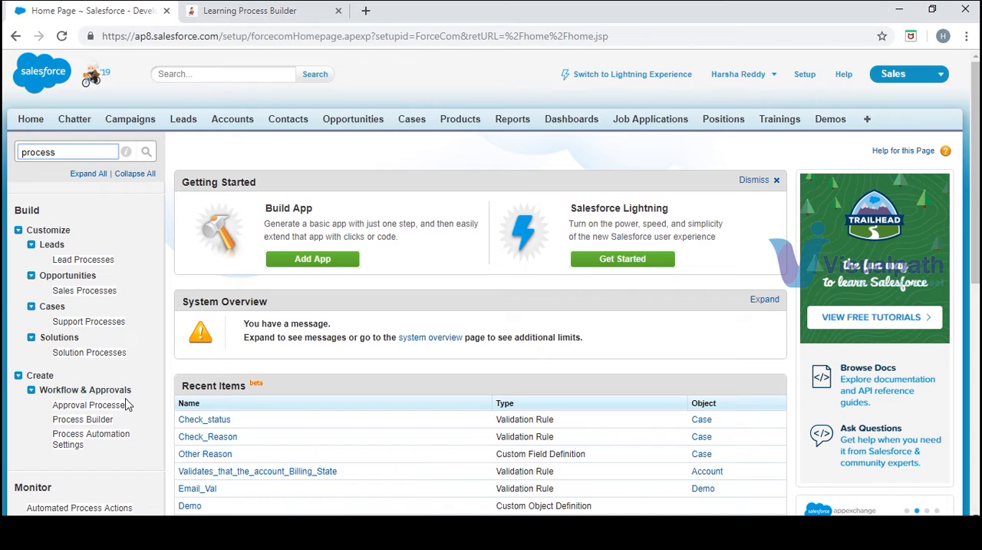
middle_click(84, 419)
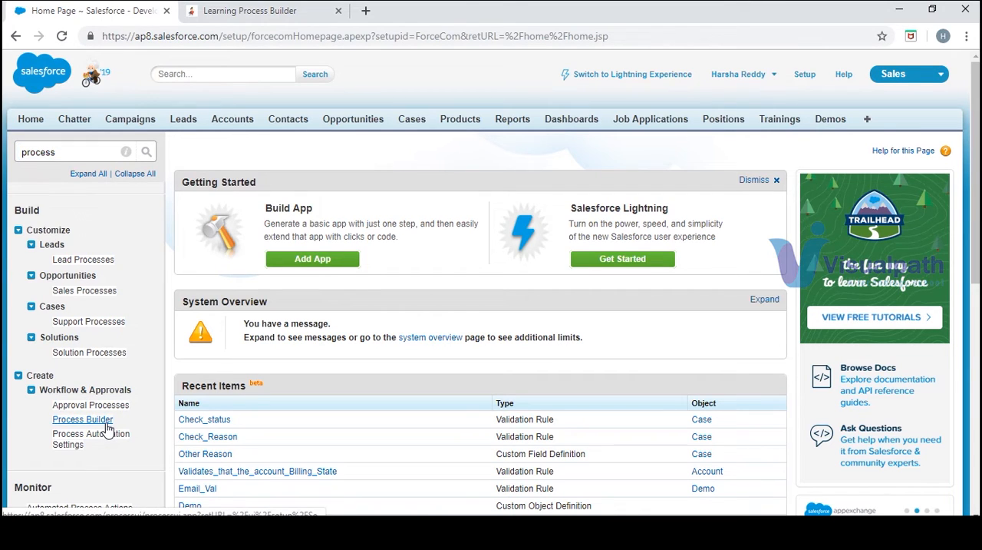
click(254, 12)
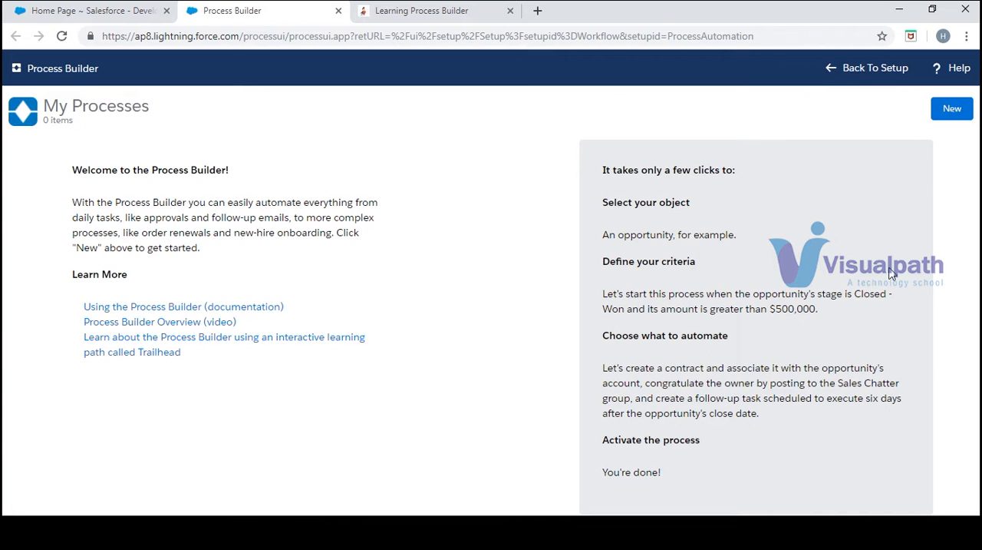
- Create and save a new process named Create record, with API name Create_record, that starts when a record changes
click(951, 115)
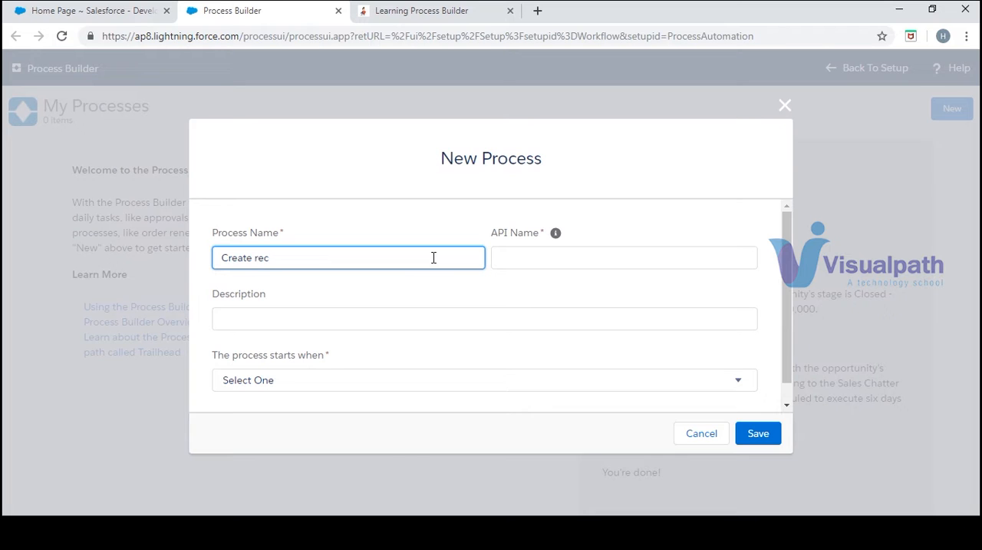
key(Tab)
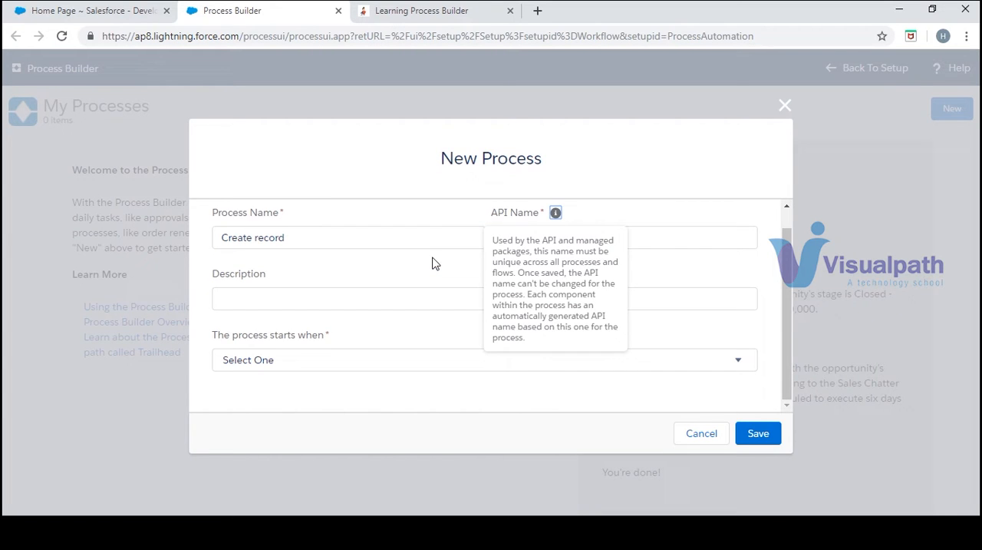
click(711, 248)
click(618, 302)
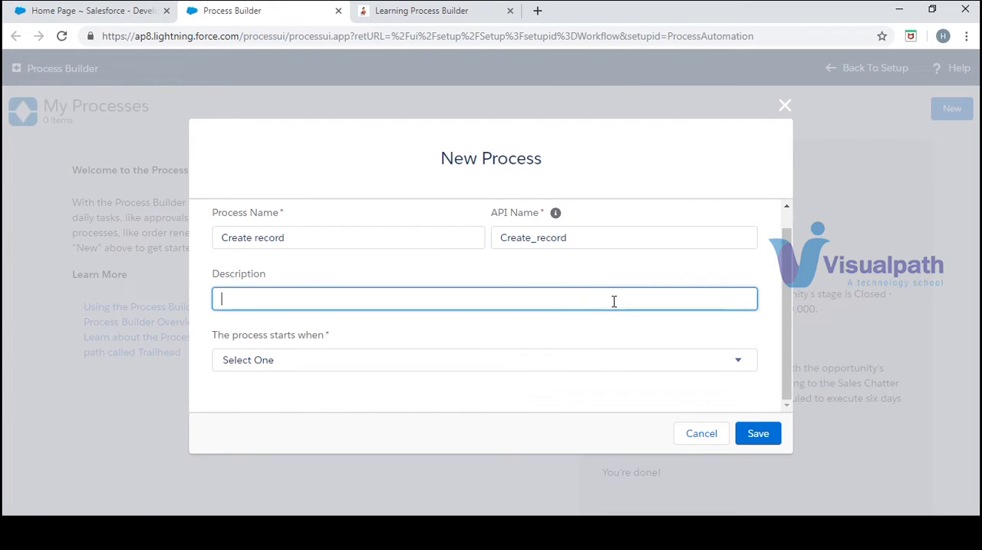
click(674, 362)
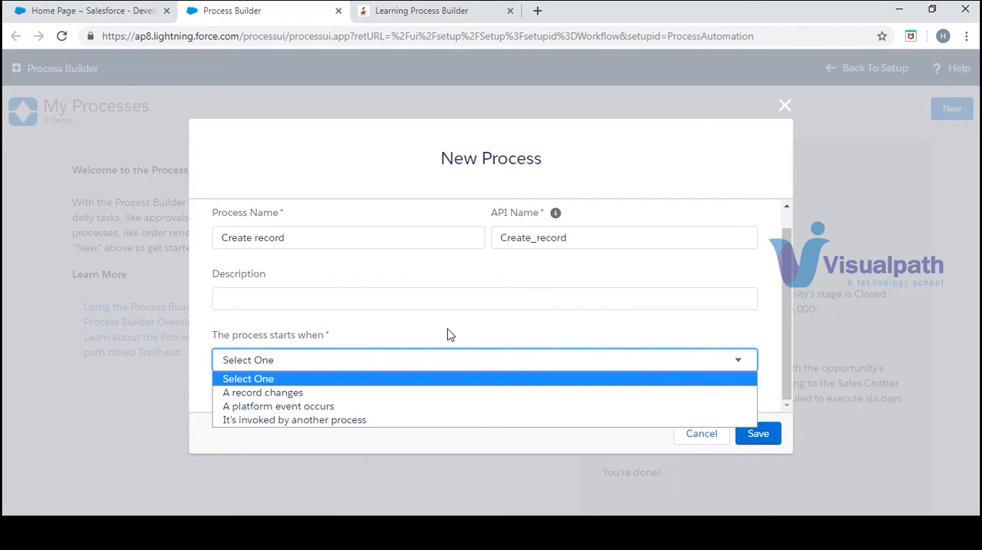
click(433, 398)
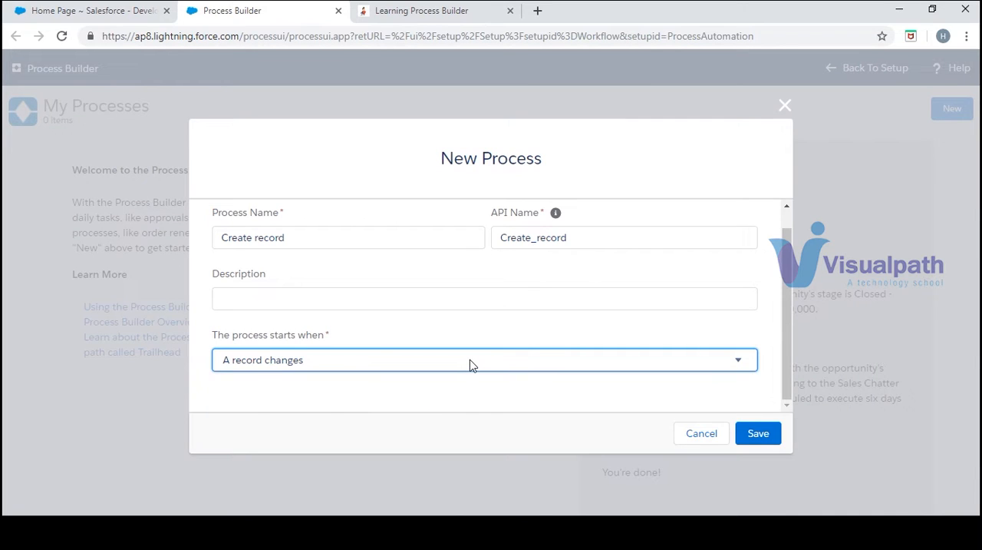
click(471, 364)
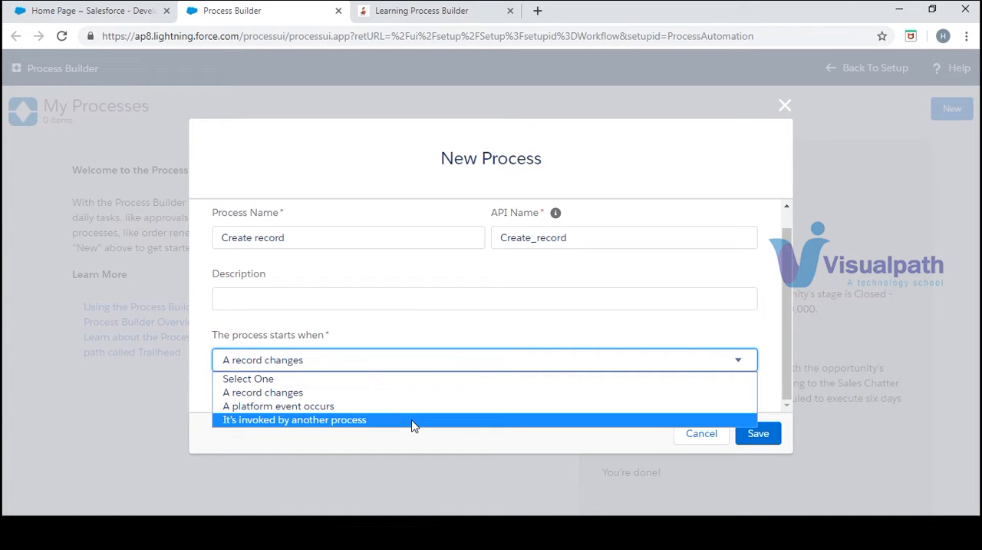
click(351, 392)
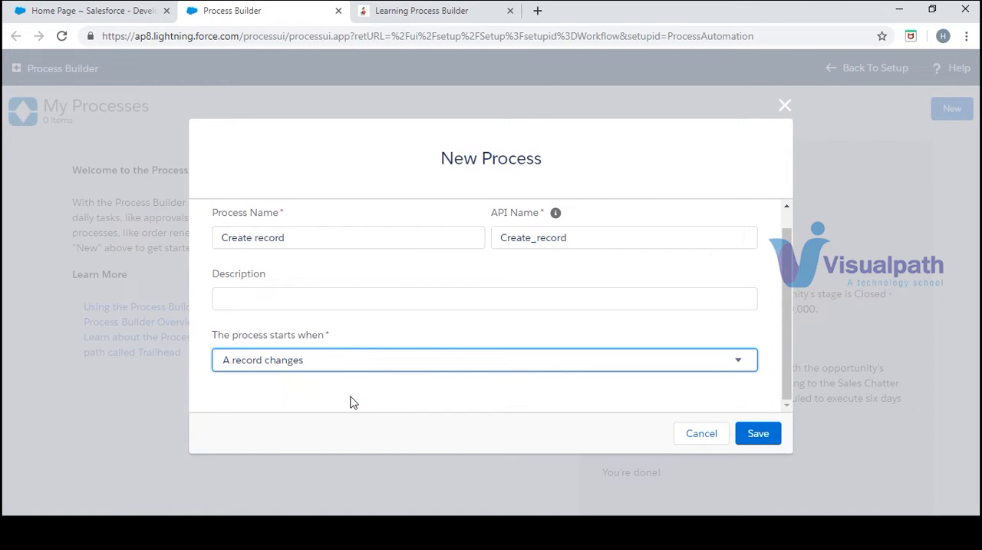
click(754, 436)
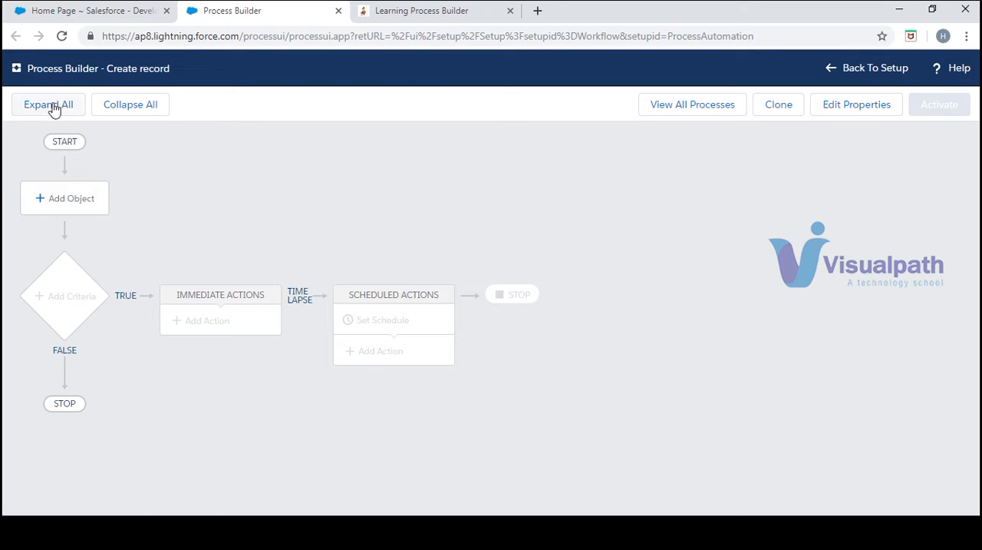
- Set Account as the process's object, start it only when a record is created, and save
click(84, 200)
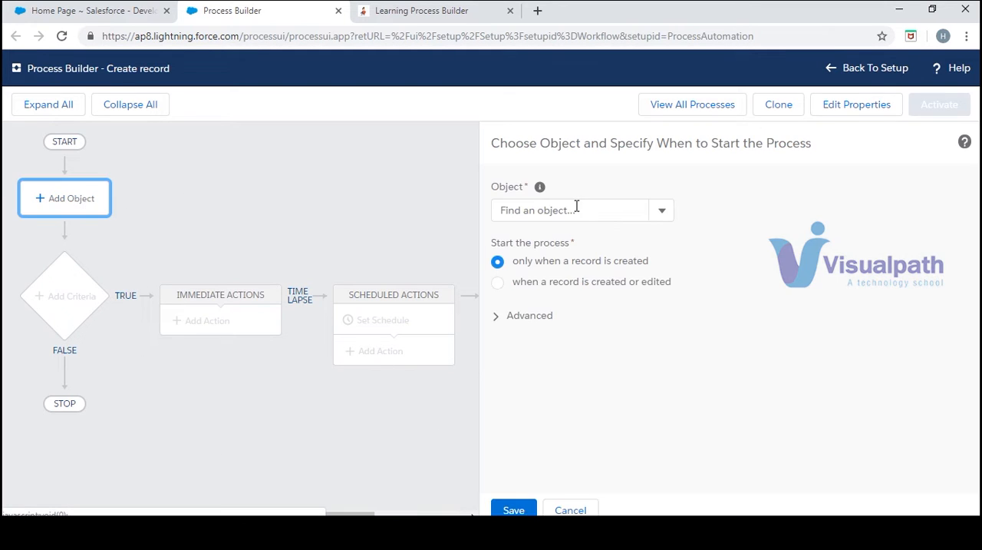
click(631, 218)
click(656, 218)
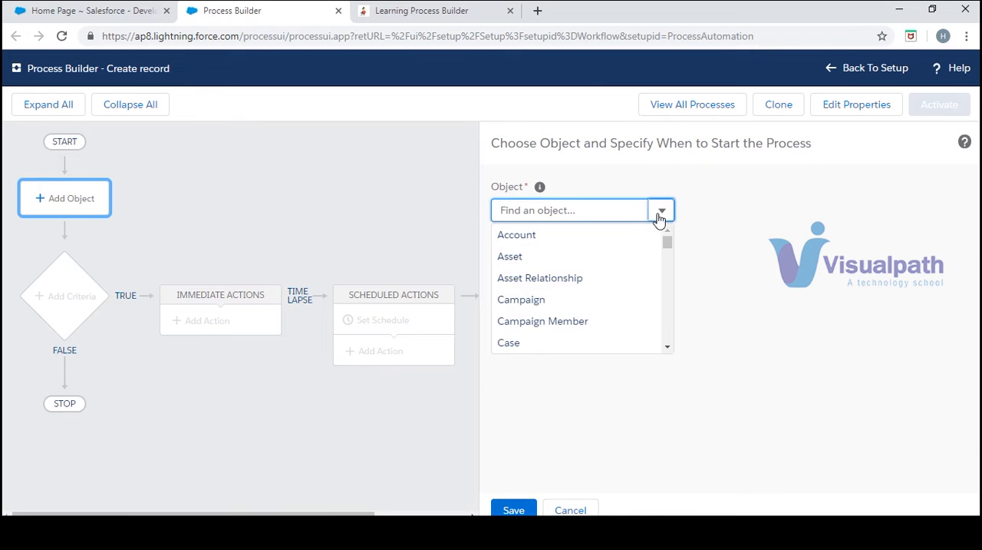
click(612, 238)
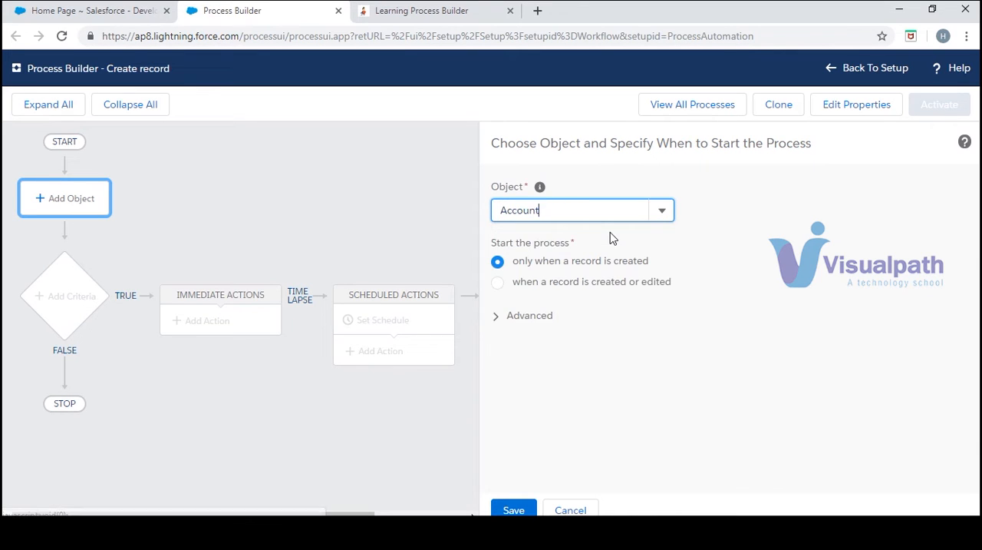
click(498, 283)
click(497, 261)
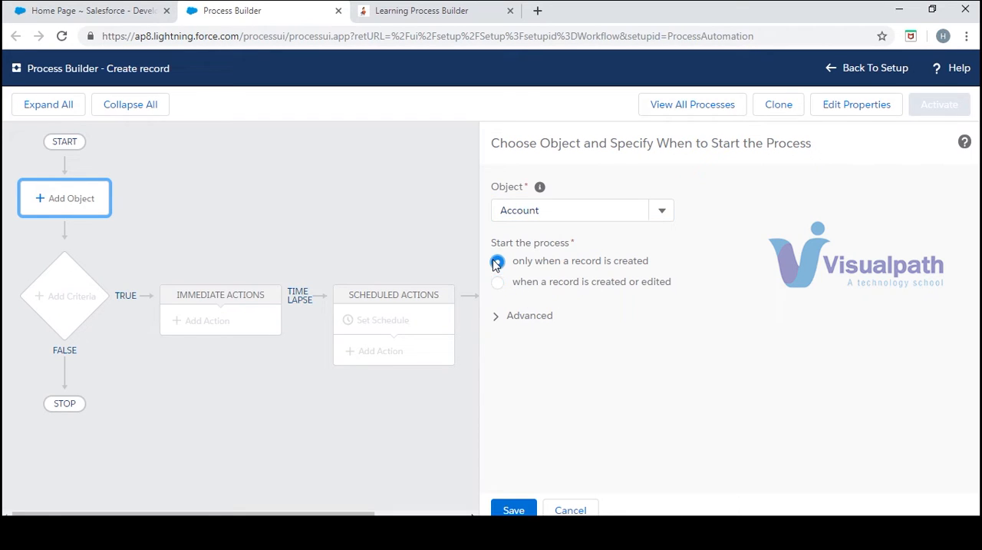
click(502, 318)
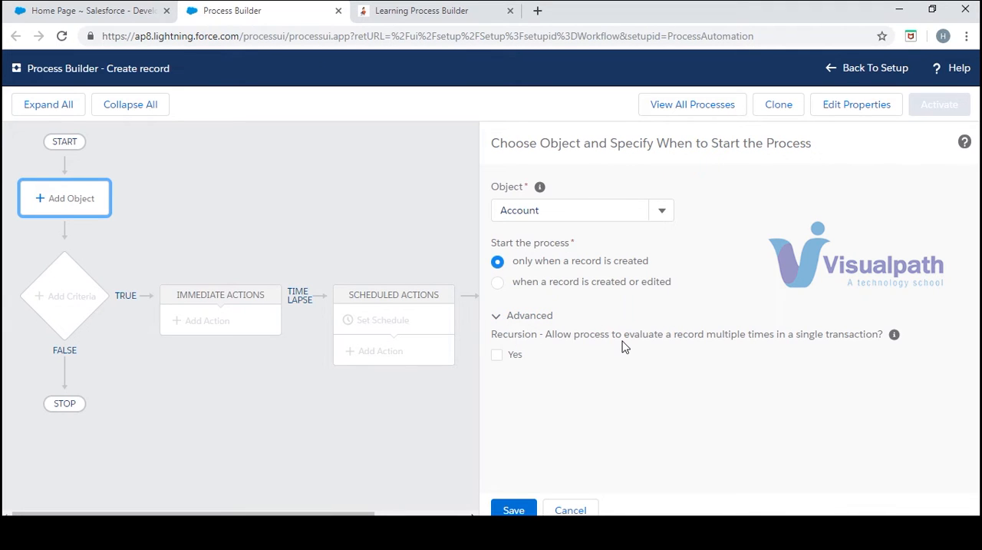
click(503, 320)
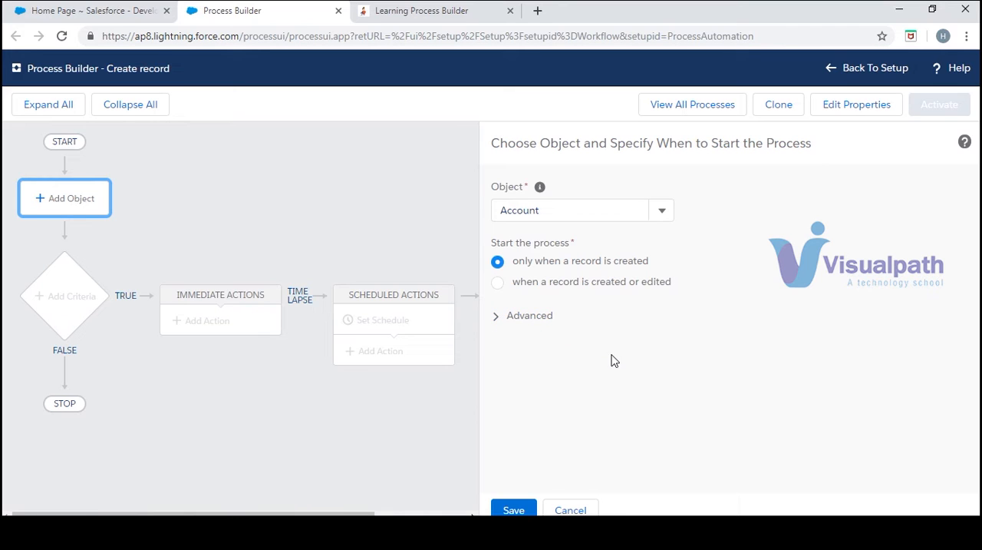
click(520, 506)
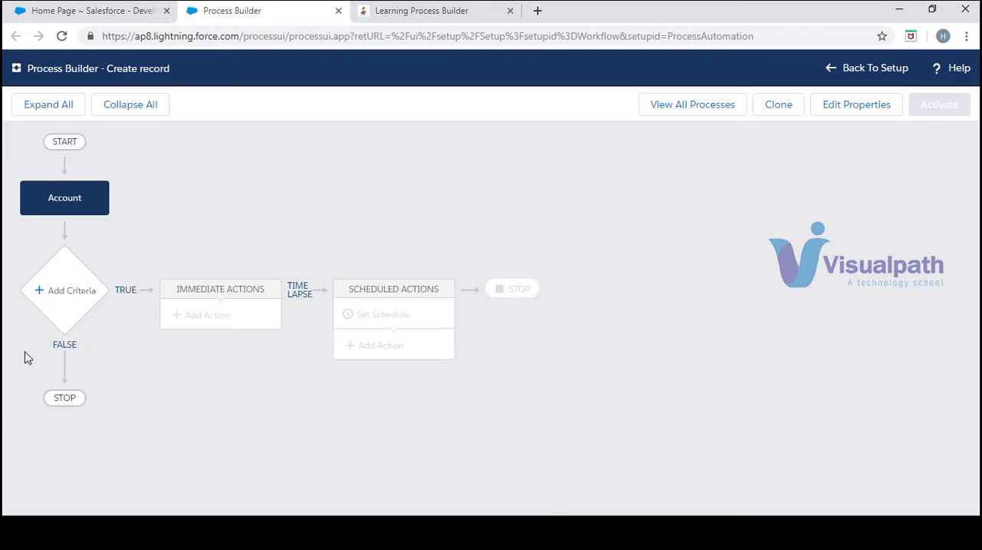
- Add criteria named Record Test set to "No criteria–just execute the actions!" and save them
click(66, 295)
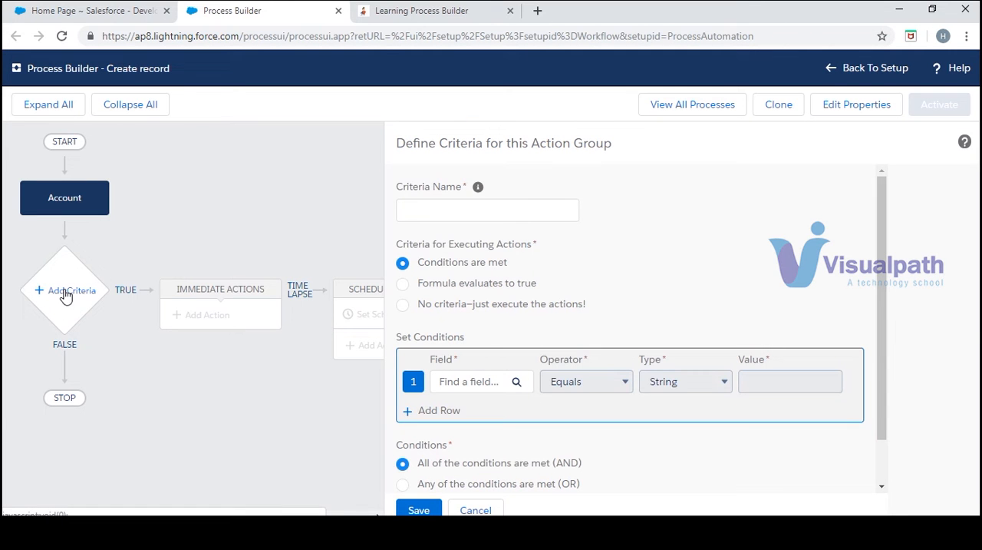
click(501, 212)
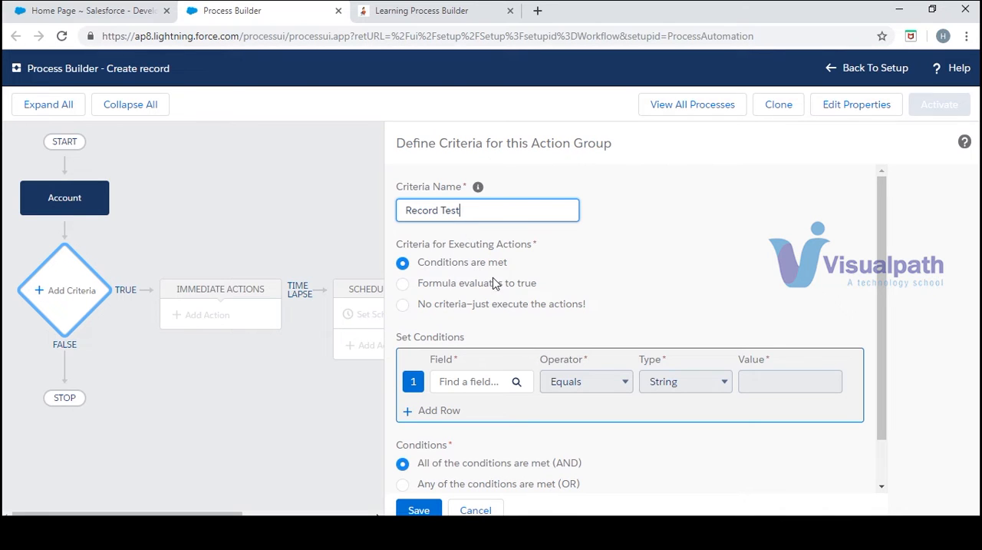
click(409, 308)
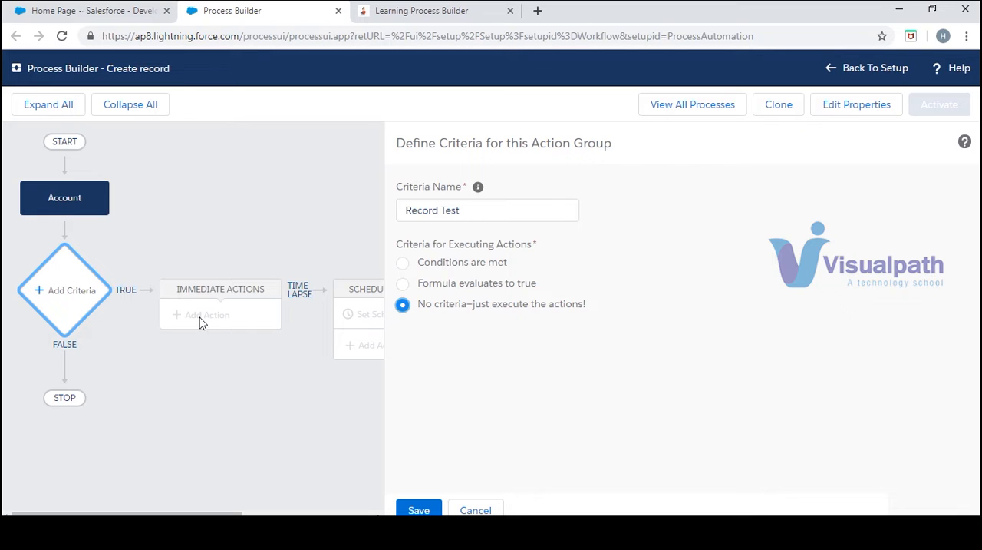
click(418, 510)
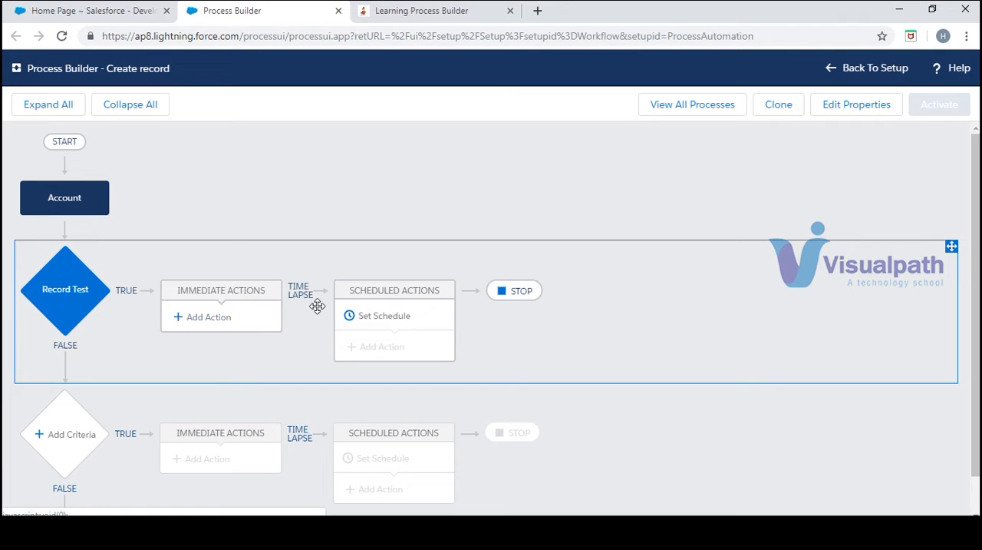
- Start an immediate Create a Record action under Record Test, named Child Creation, with Contact as the record type
click(202, 322)
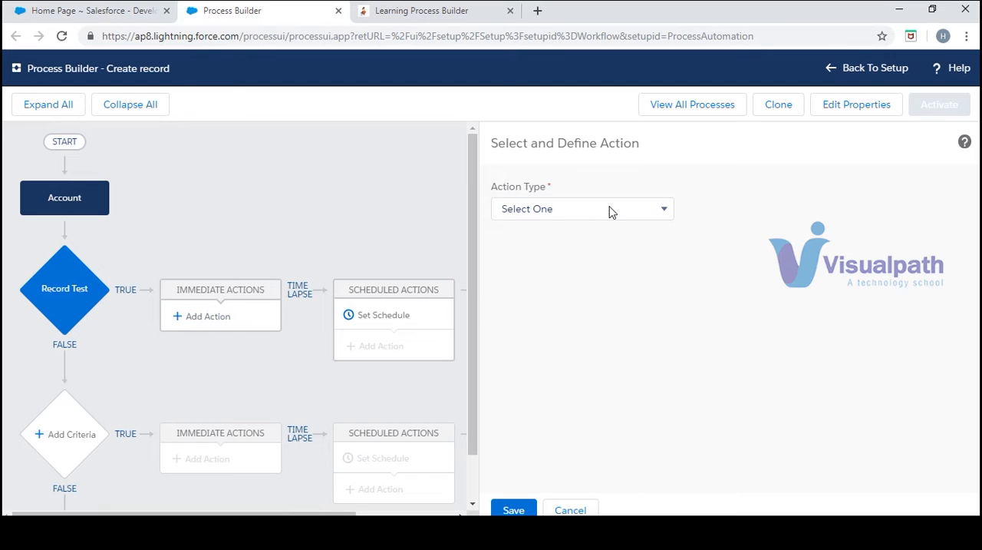
click(612, 212)
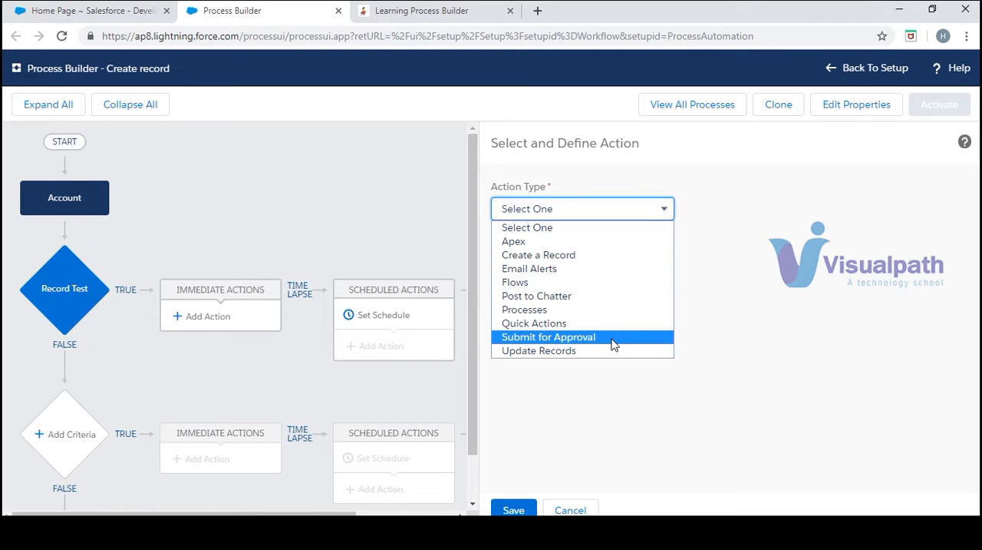
click(614, 256)
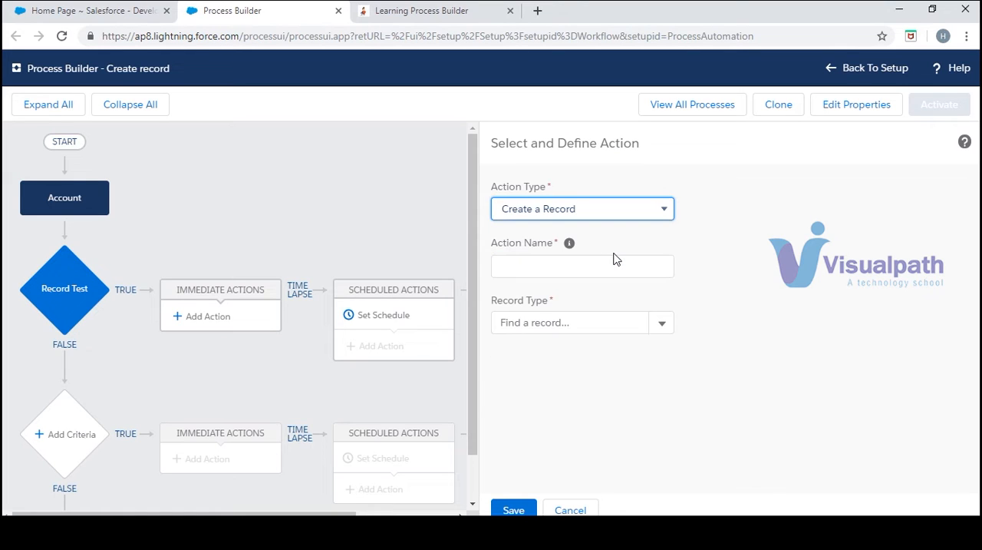
click(544, 264)
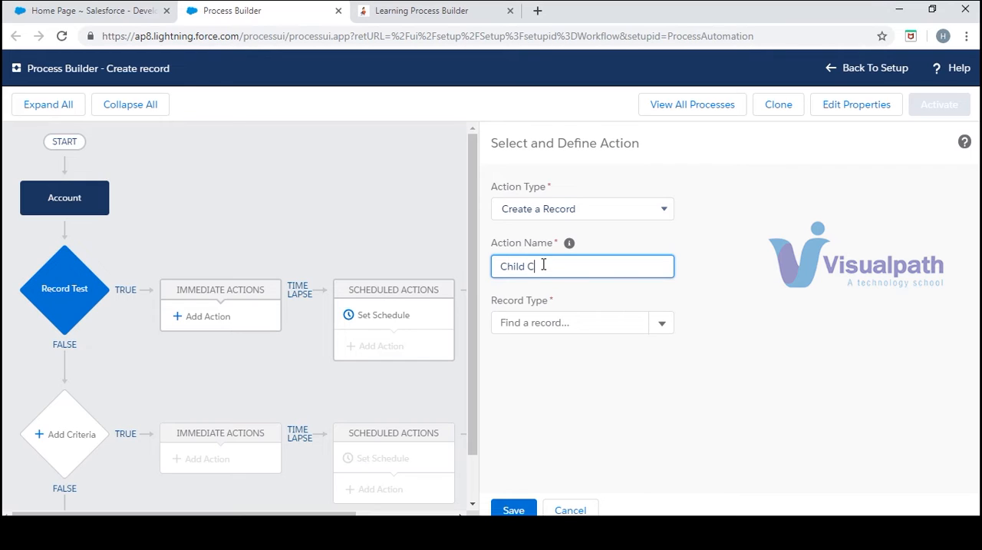
click(596, 326)
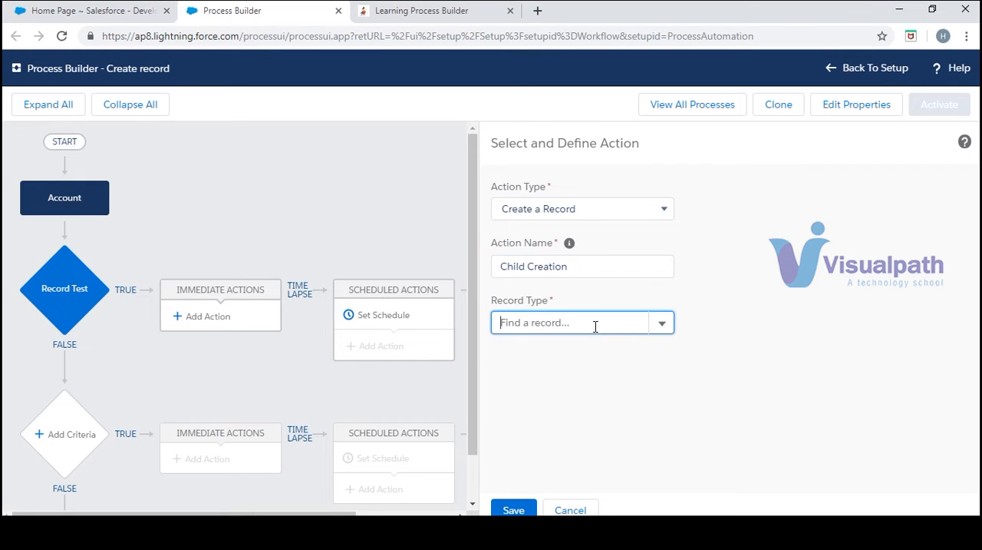
click(660, 327)
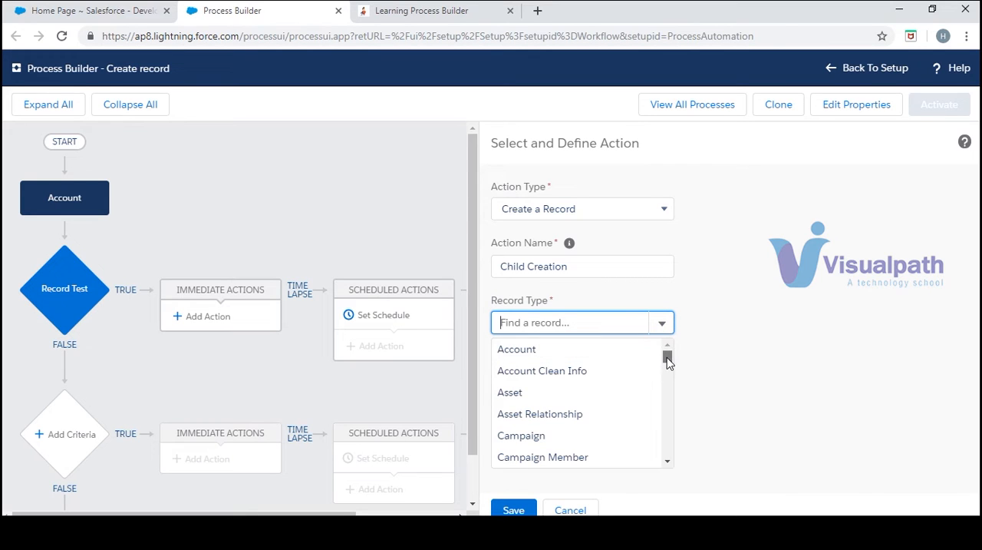
drag(667, 360, 669, 368)
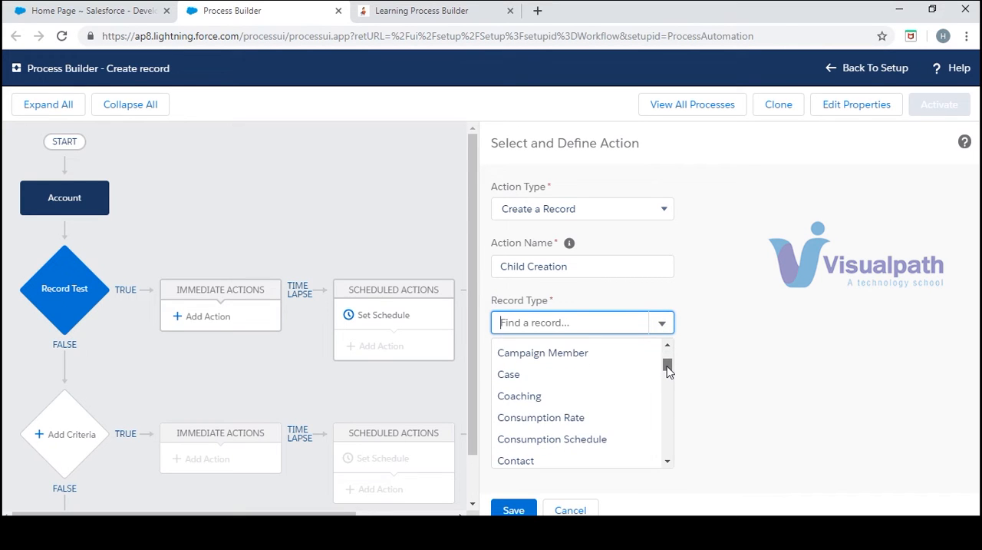
click(668, 462)
click(668, 462)
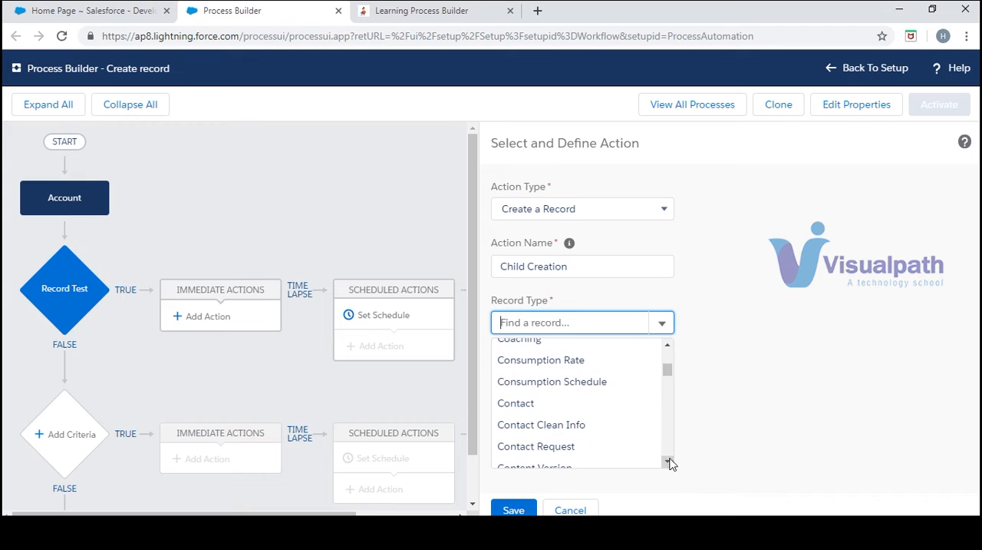
click(543, 410)
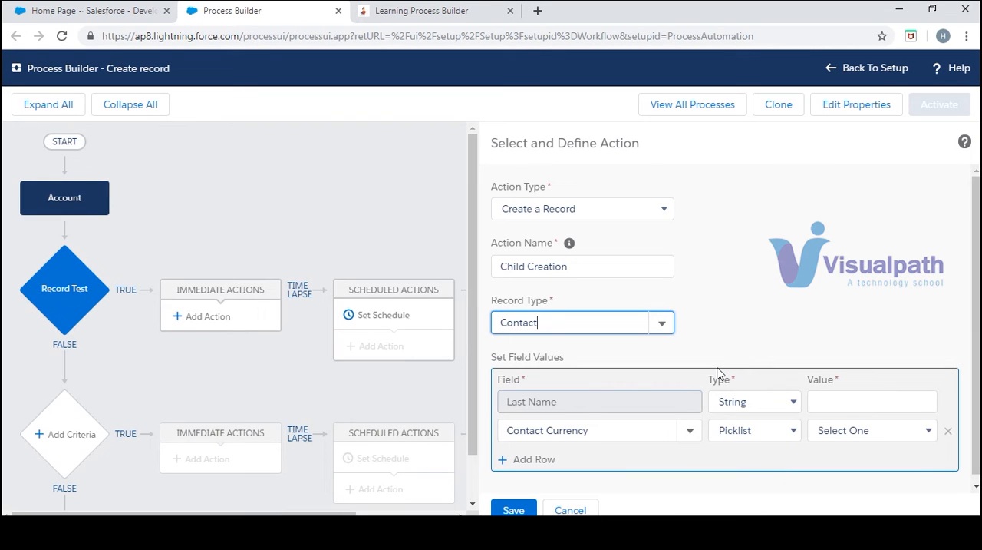
scroll(977, 236, down, 1)
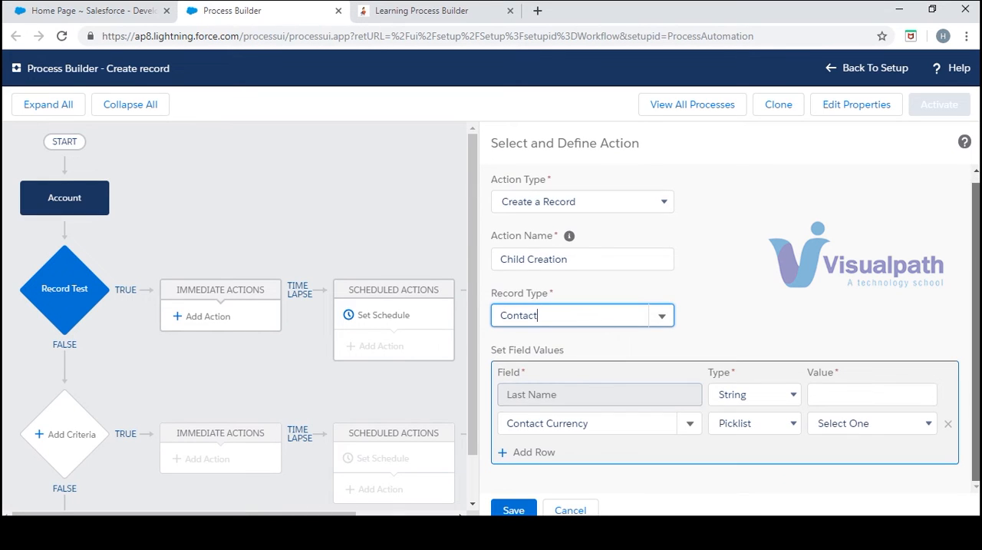
click(749, 396)
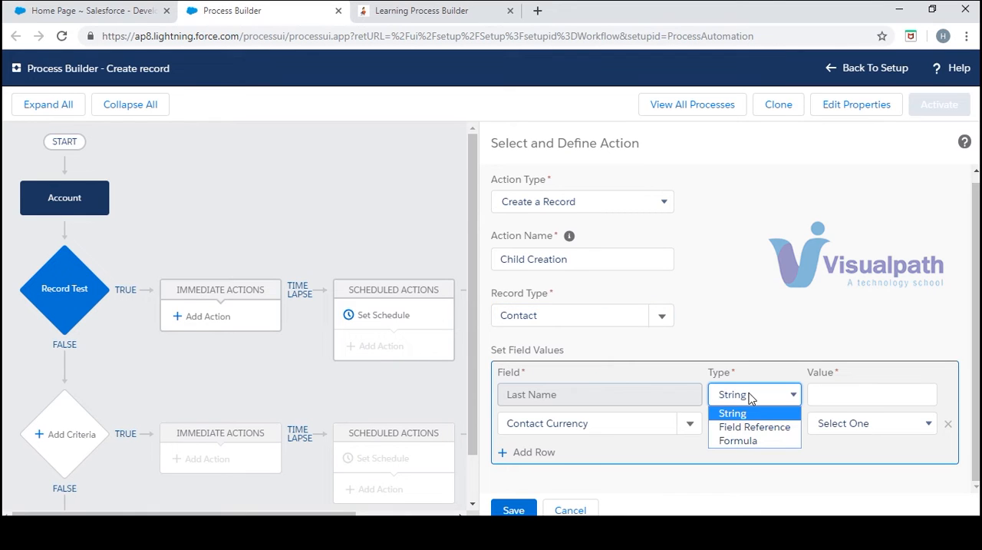
click(761, 428)
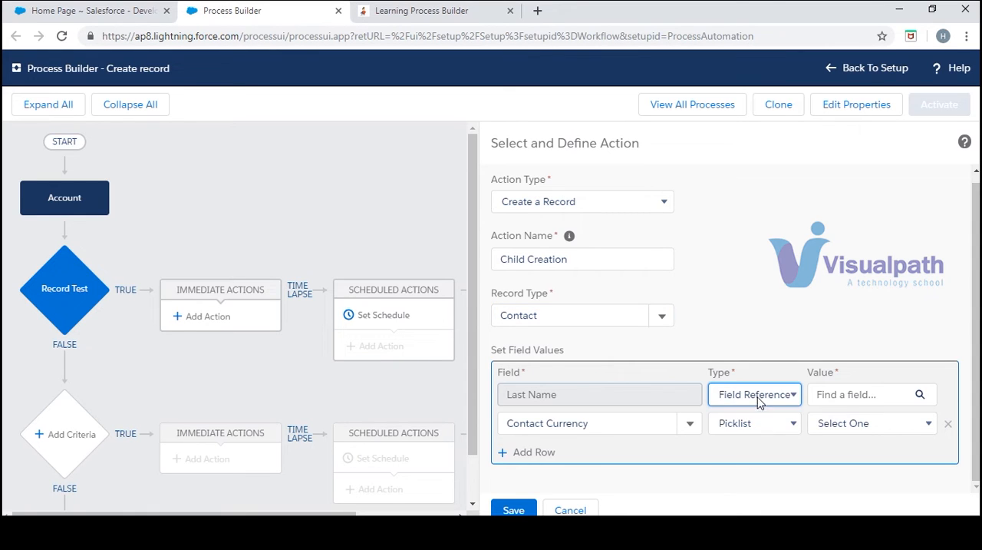
click(758, 397)
click(764, 413)
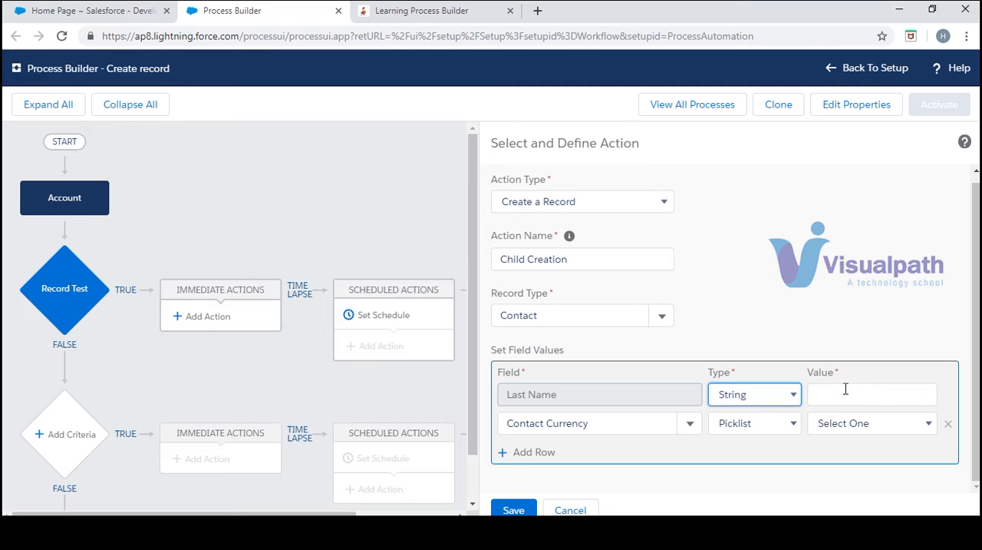
click(846, 391)
- Set the new contact's Last Name by field reference to the Account Name field of the account
click(793, 399)
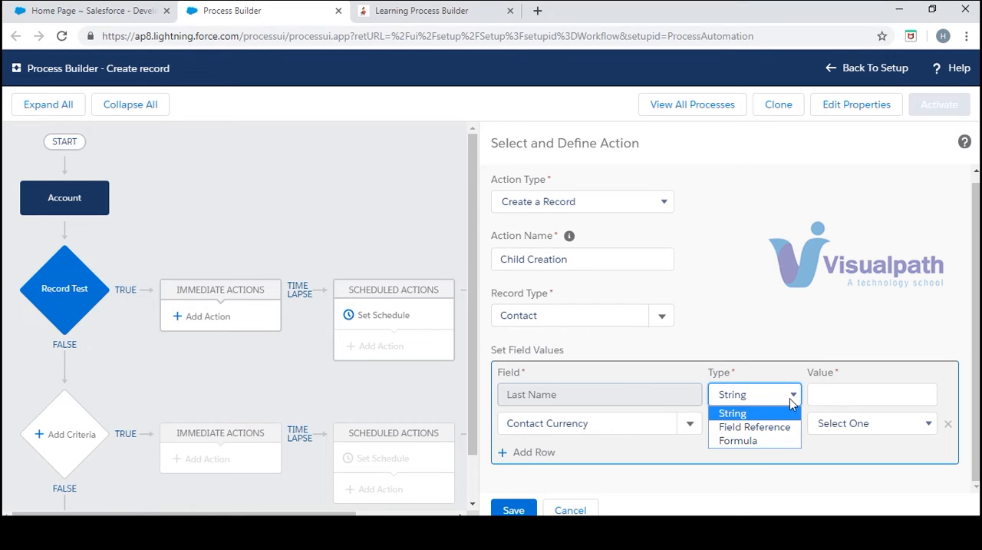
click(777, 427)
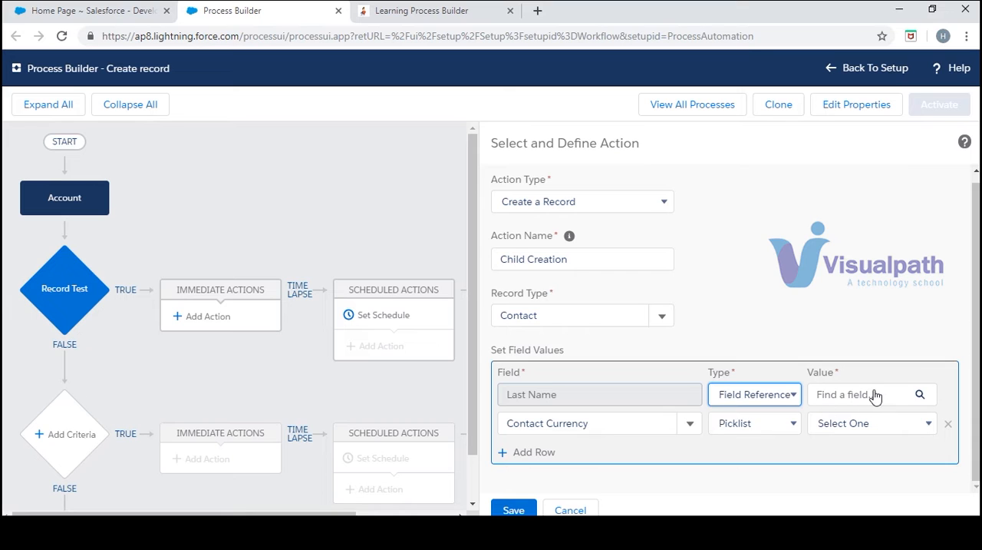
click(923, 394)
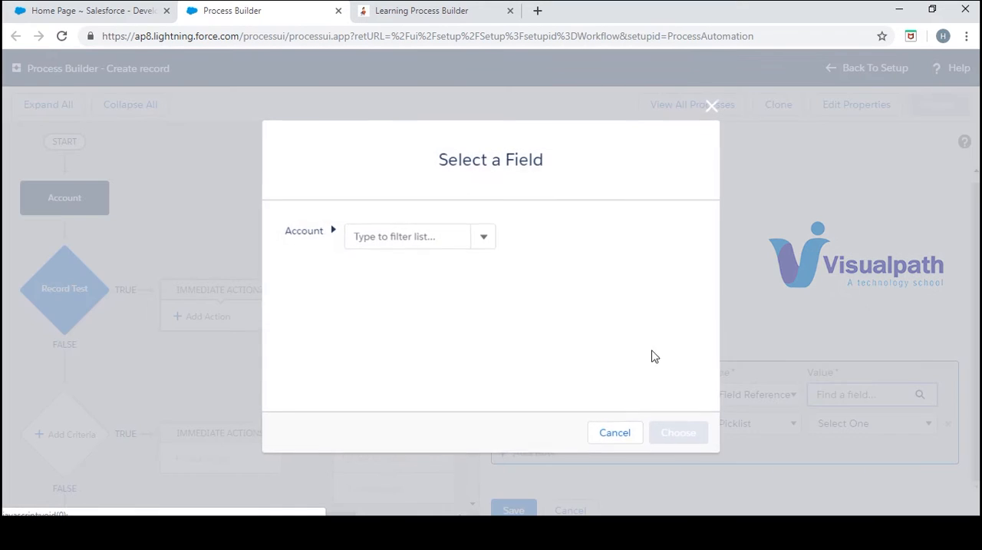
click(482, 246)
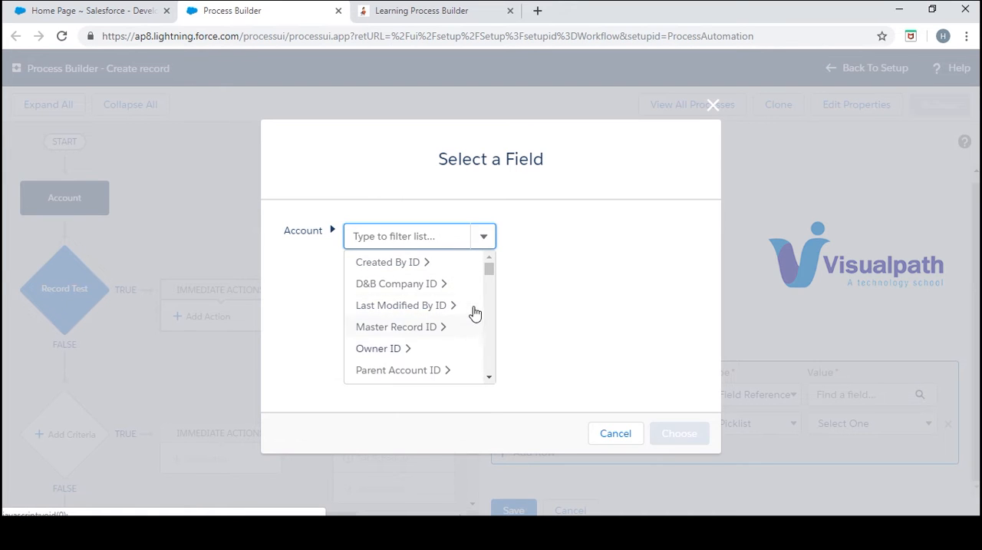
scroll(490, 378, down, 5)
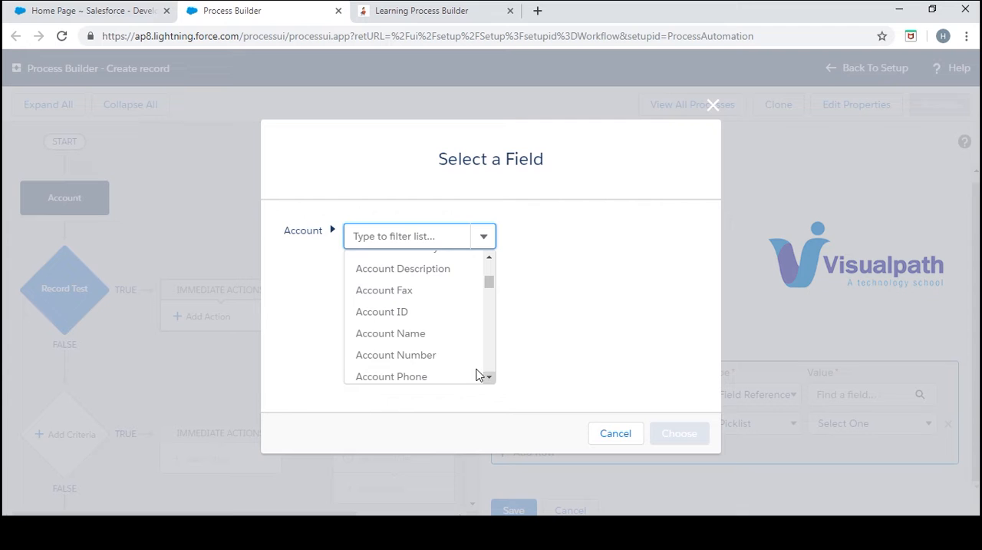
click(433, 339)
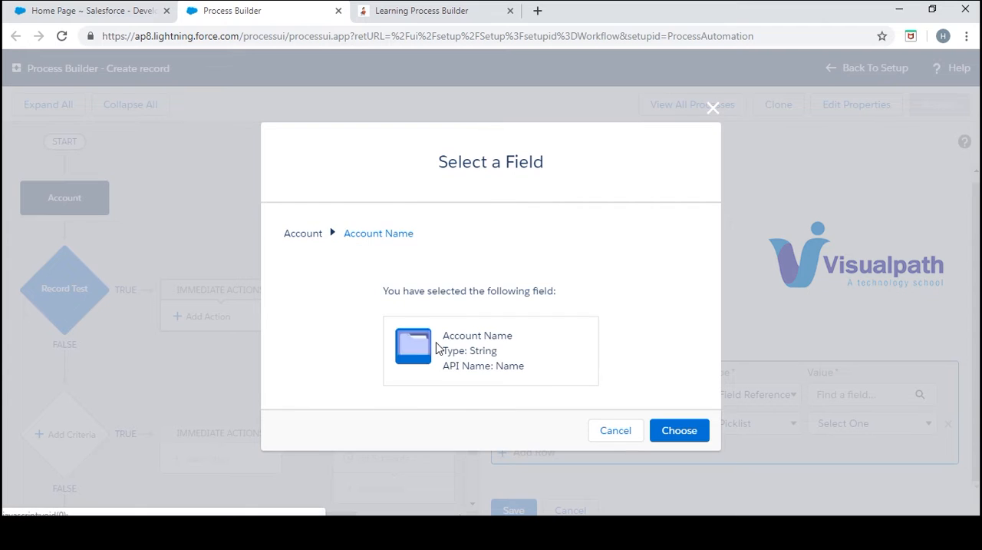
click(673, 430)
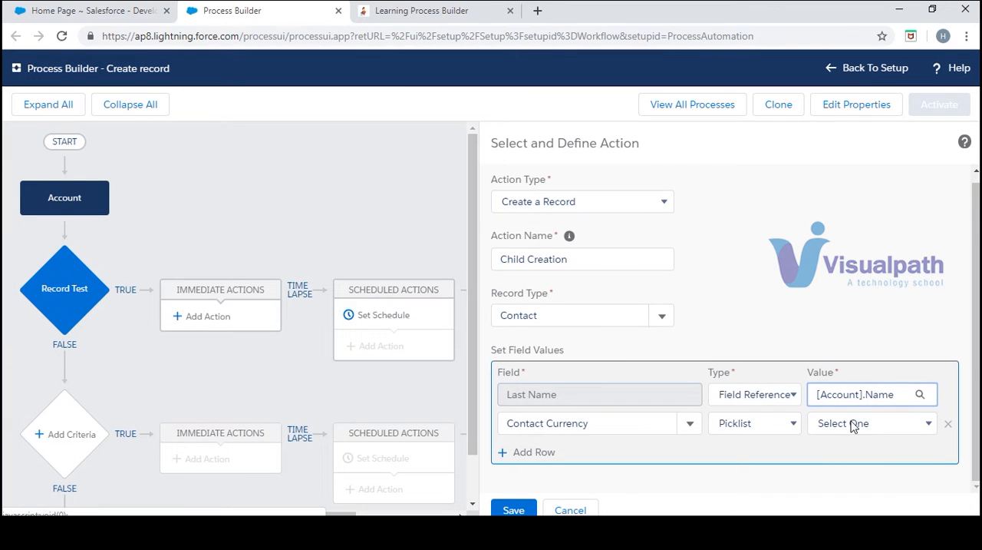
- Save the Child Creation action without the Contact Currency row and activate the Create record process
click(949, 423)
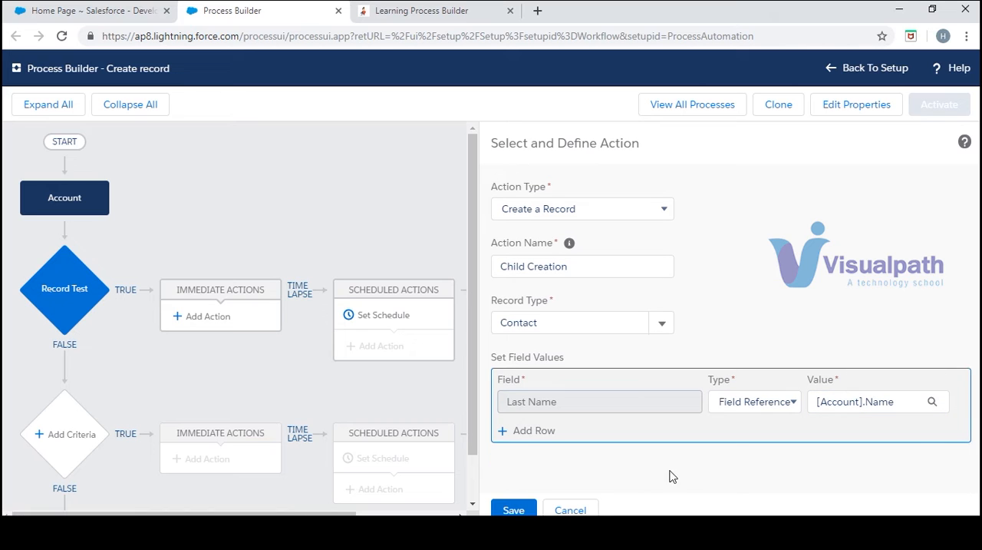
click(513, 510)
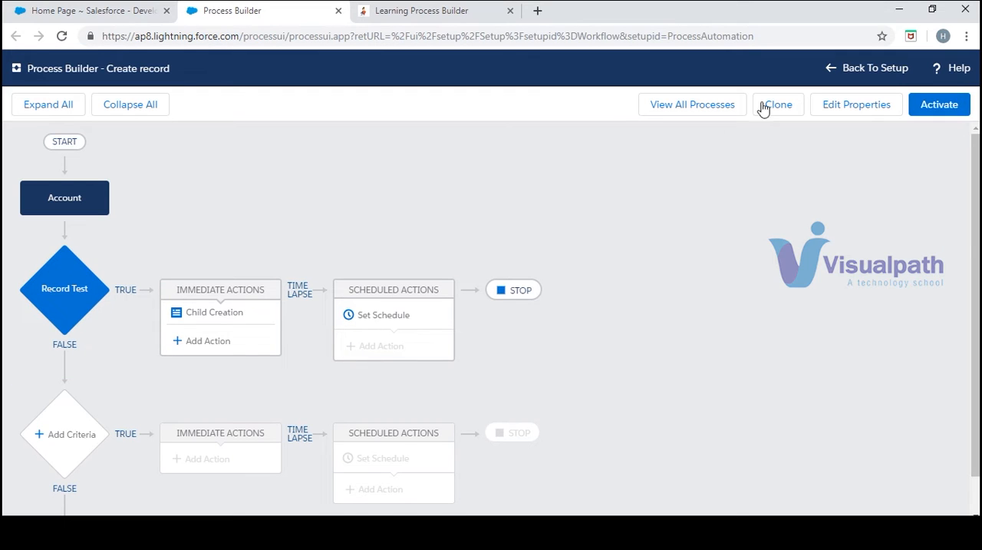
click(935, 110)
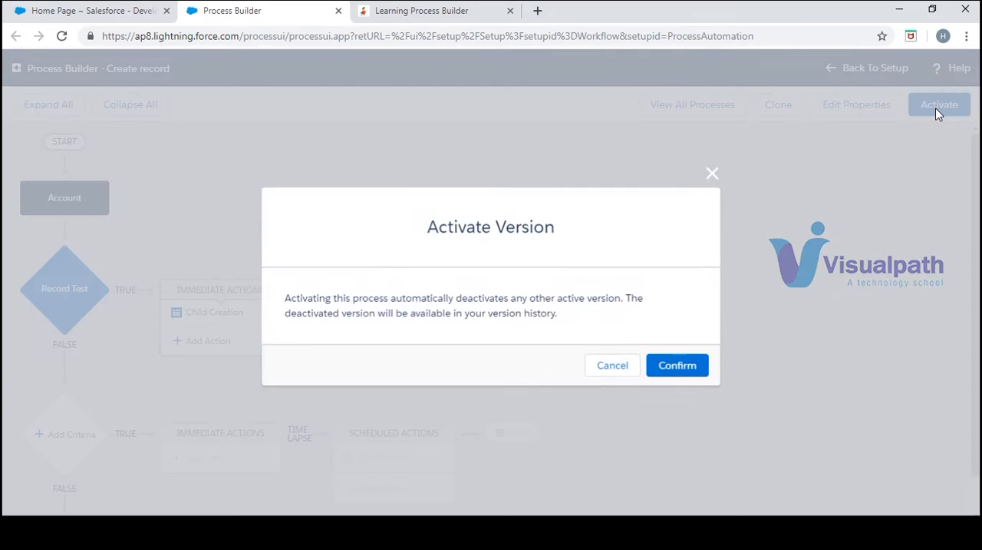
click(679, 367)
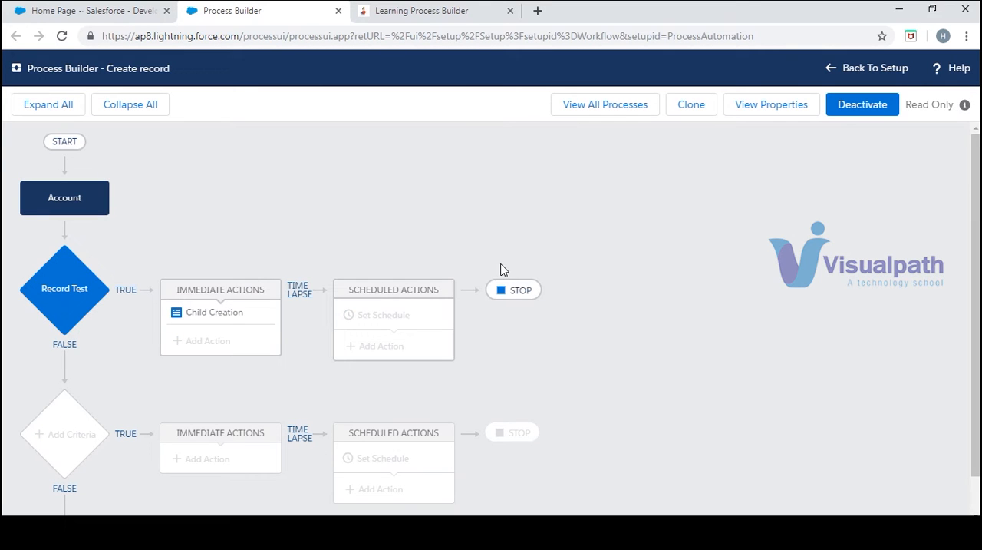
- Create and save a new account named Test PB in the Salesforce Accounts area
click(112, 10)
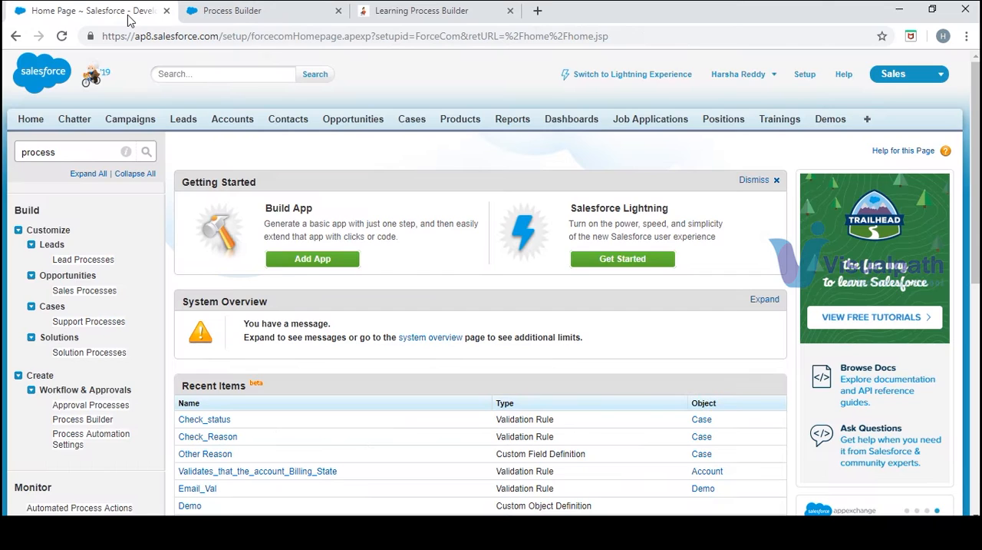
click(234, 125)
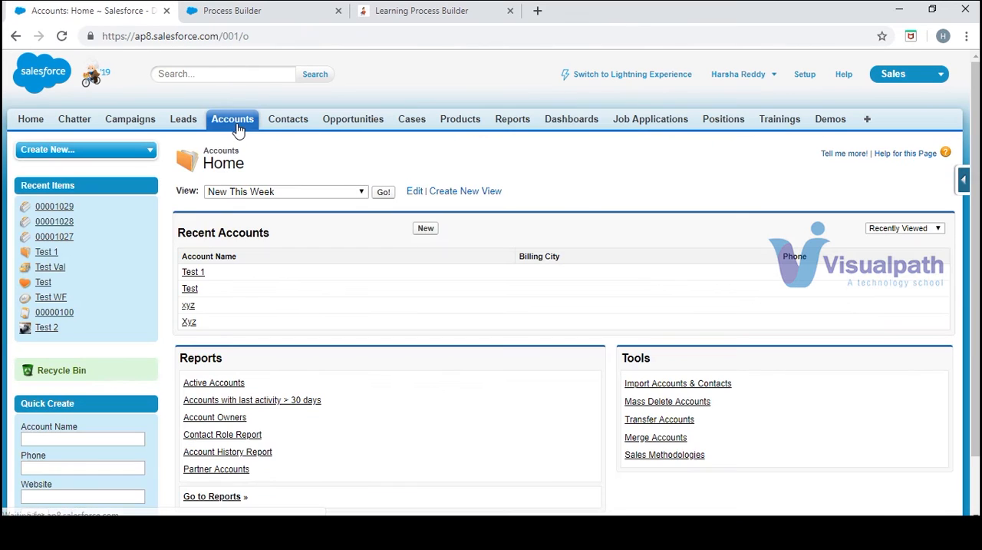
click(429, 230)
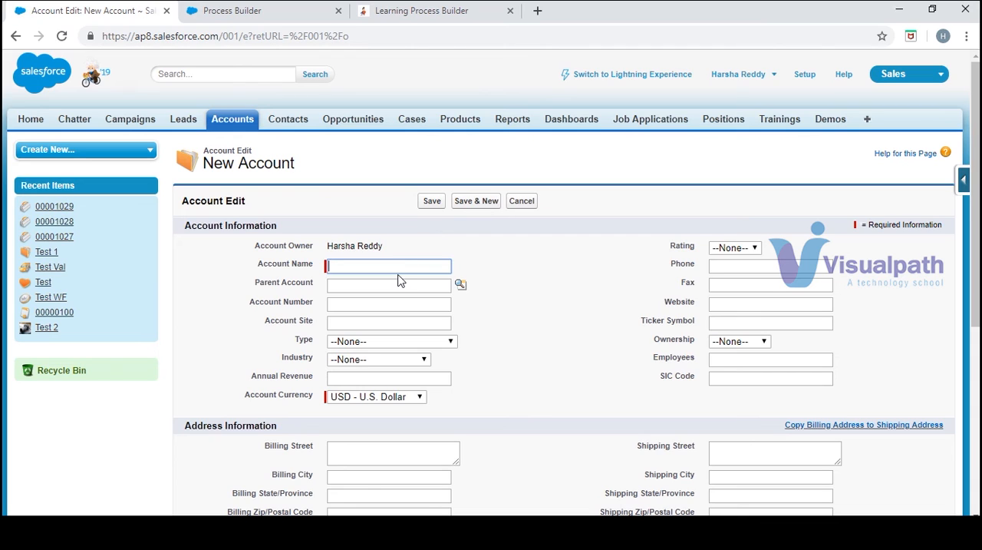
text(Test PB)
click(979, 171)
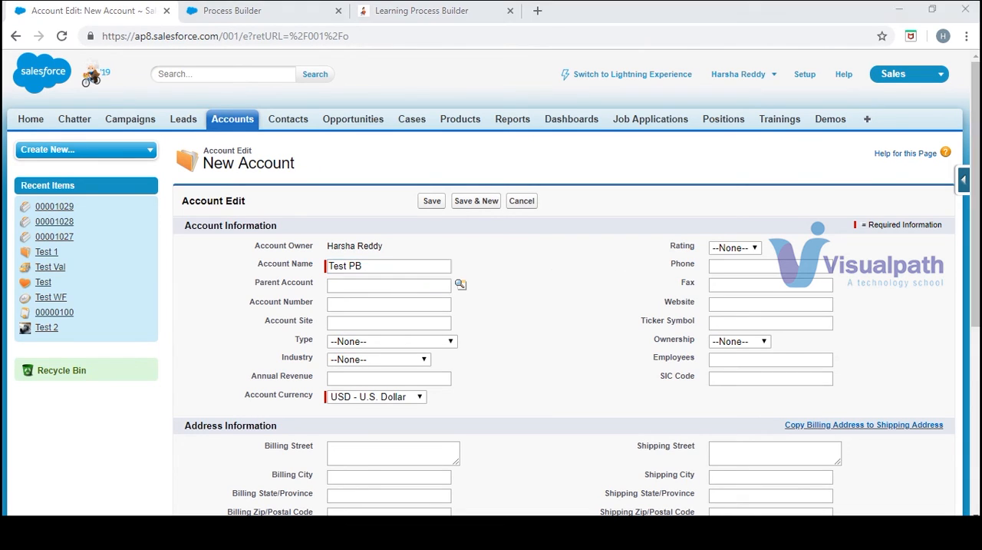
drag(976, 171, 977, 287)
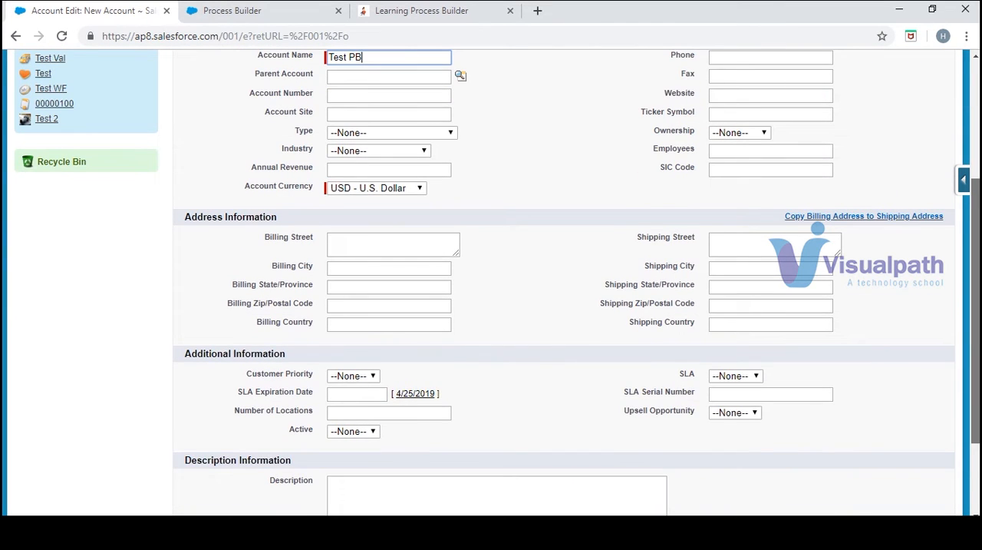
scroll(564, 282, up, 1)
drag(977, 252, 977, 251)
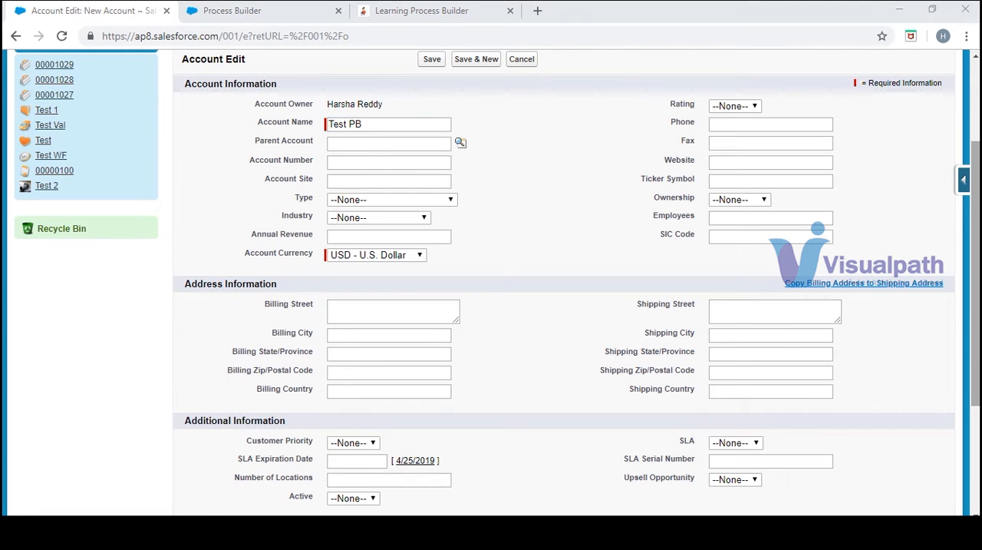
drag(976, 196, 977, 171)
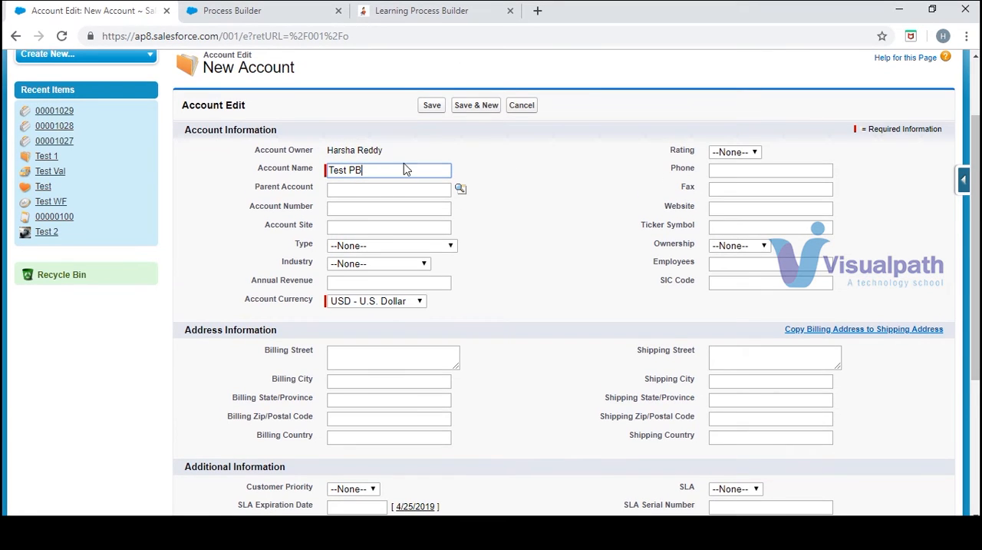
click(433, 107)
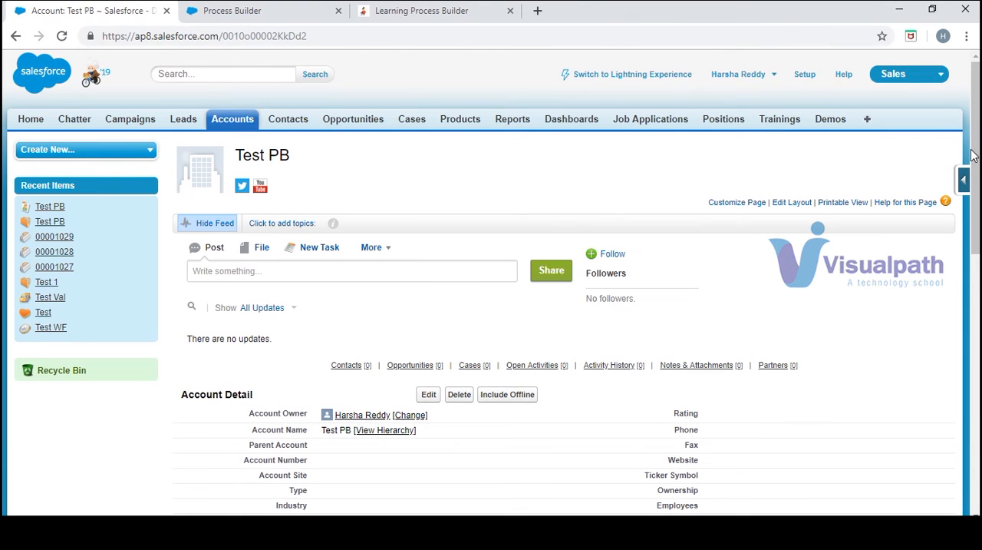
- Check the Test PB account's related contacts and the recent contacts, opened in a separate browser tab, for a matching contact
drag(975, 156, 968, 311)
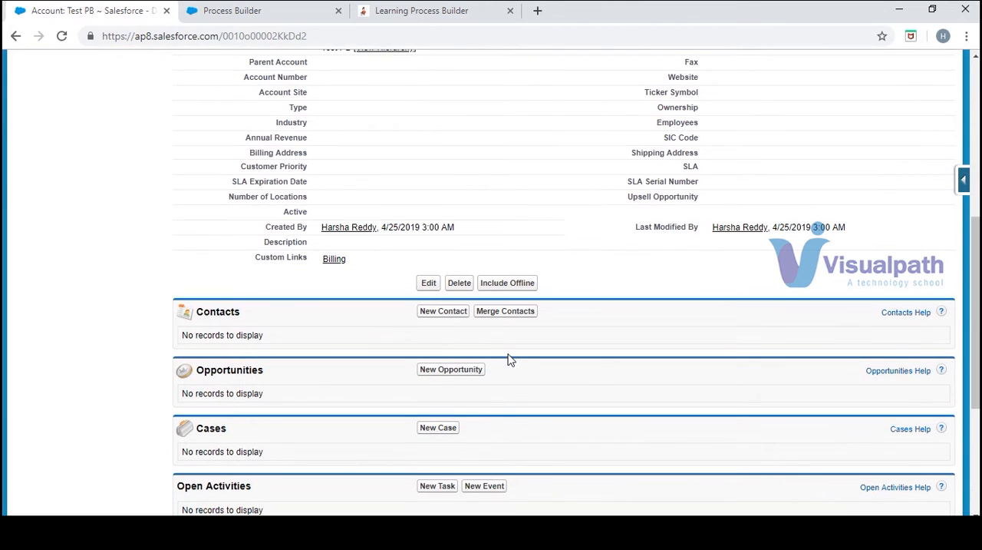
drag(977, 276, 977, 119)
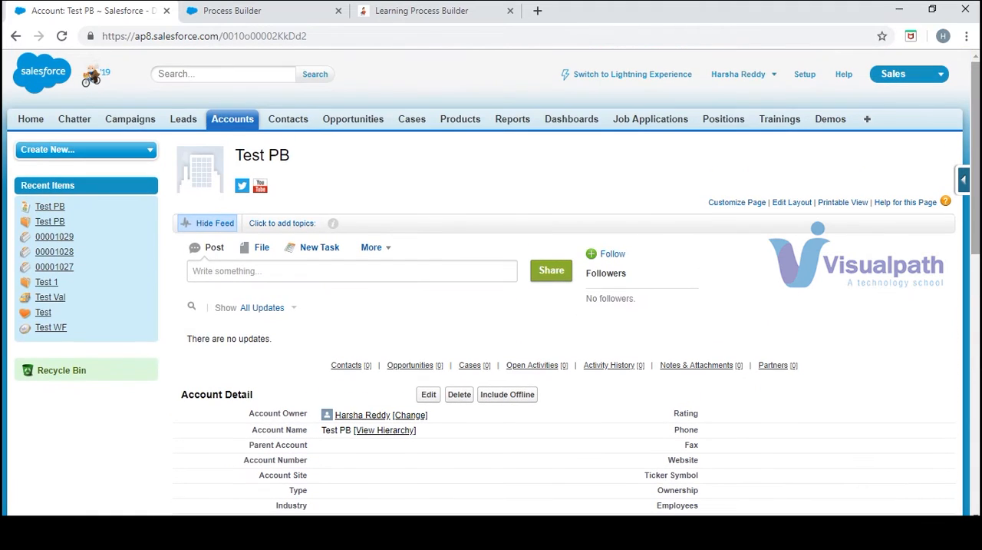
middle_click(286, 119)
click(392, 10)
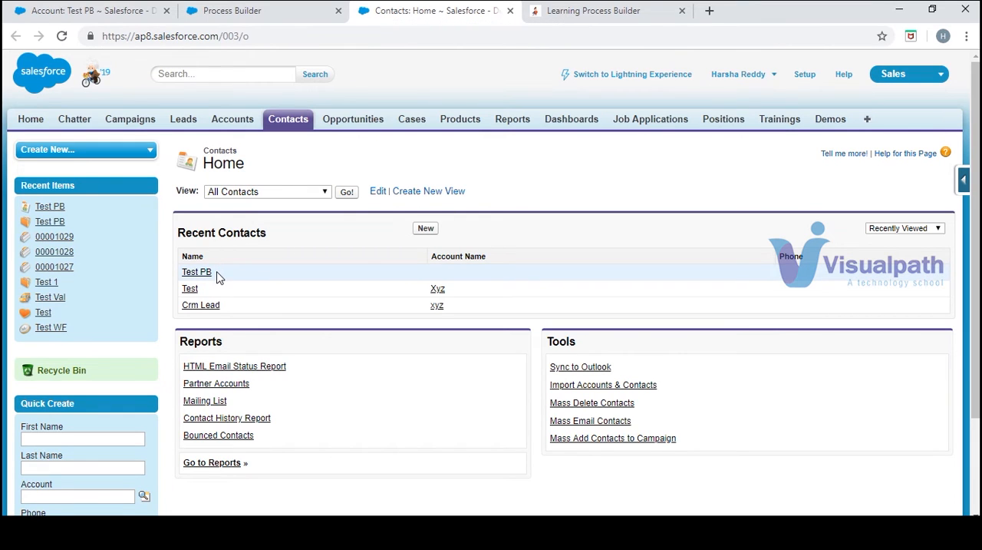
drag(217, 277, 185, 274)
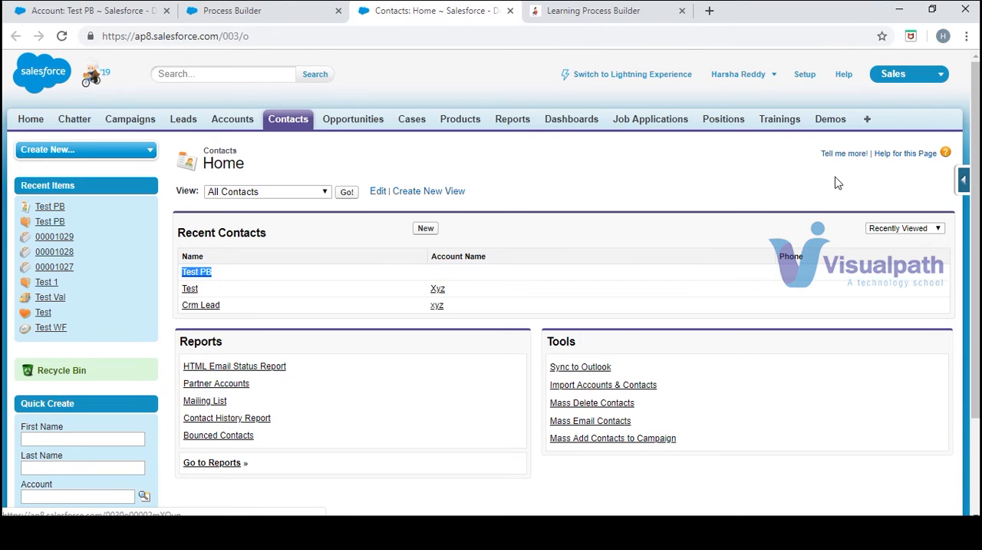
- Return from the Create record process to Setup, search for "process" and open Process Builder's list of processes
click(259, 18)
drag(241, 21, 507, 17)
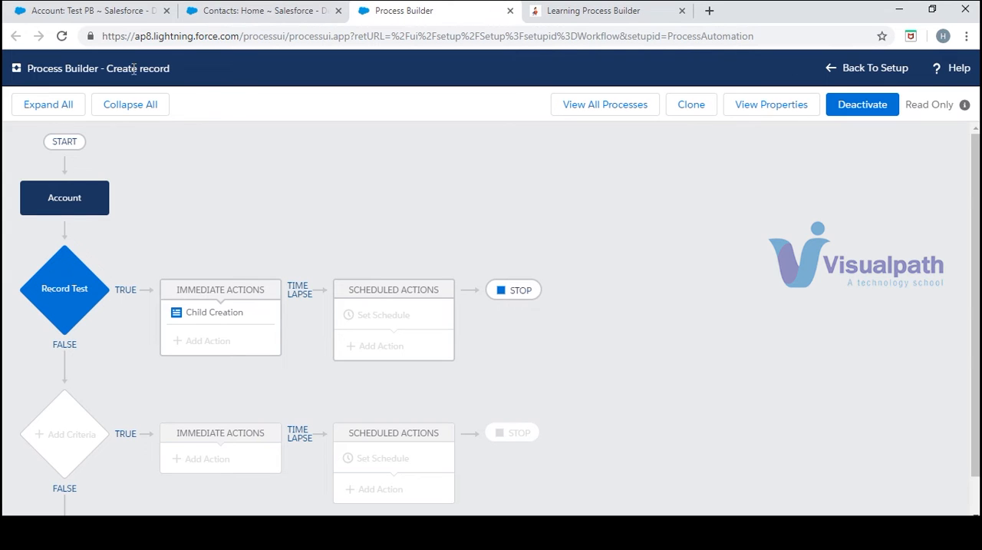
click(847, 70)
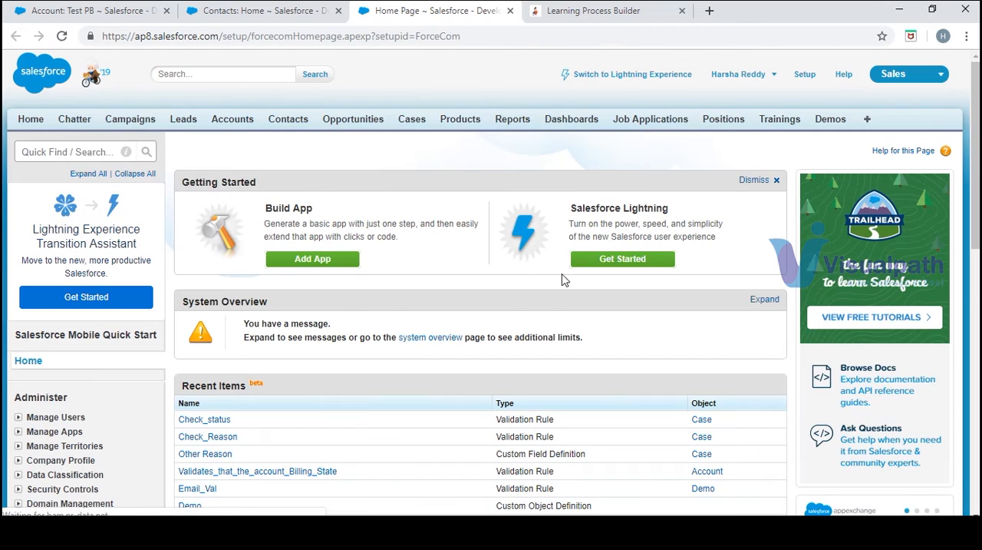
click(108, 151)
text(p)
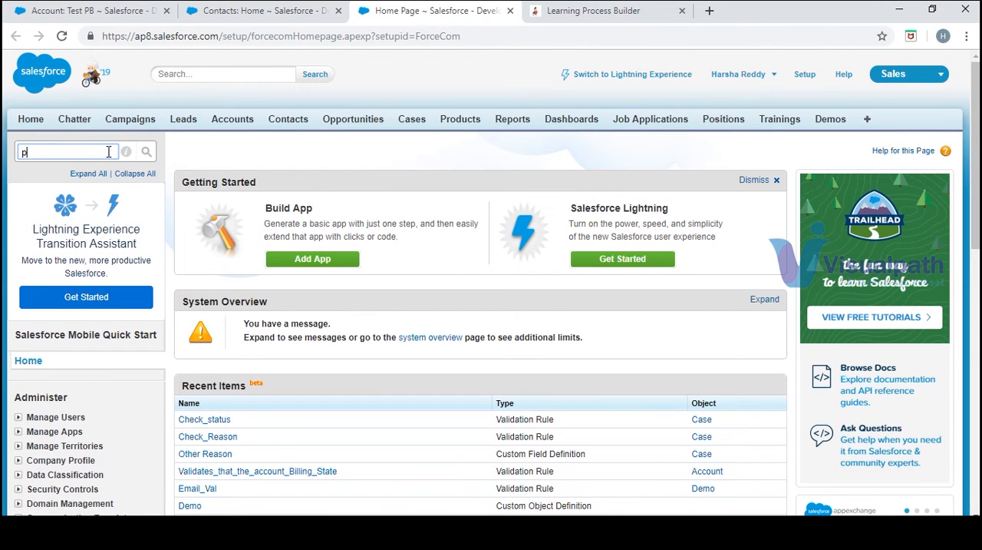
text(rocess)
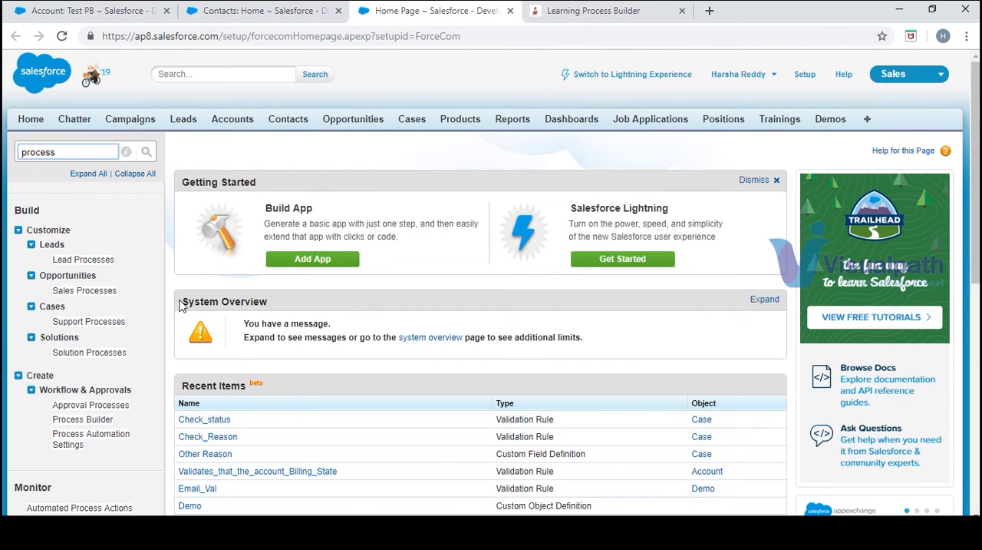
click(103, 420)
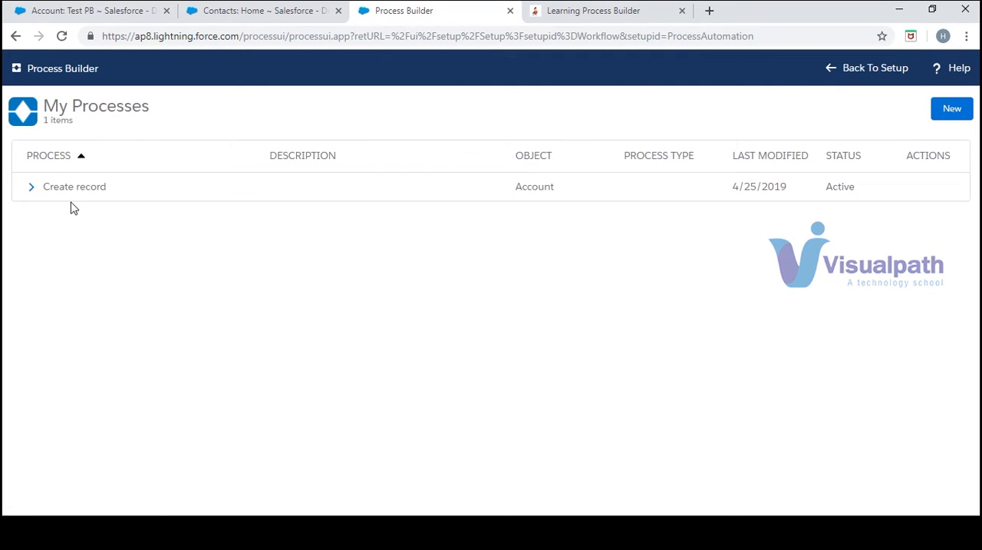
- Return to the Test PB account and examine its Contacts related list
click(113, 11)
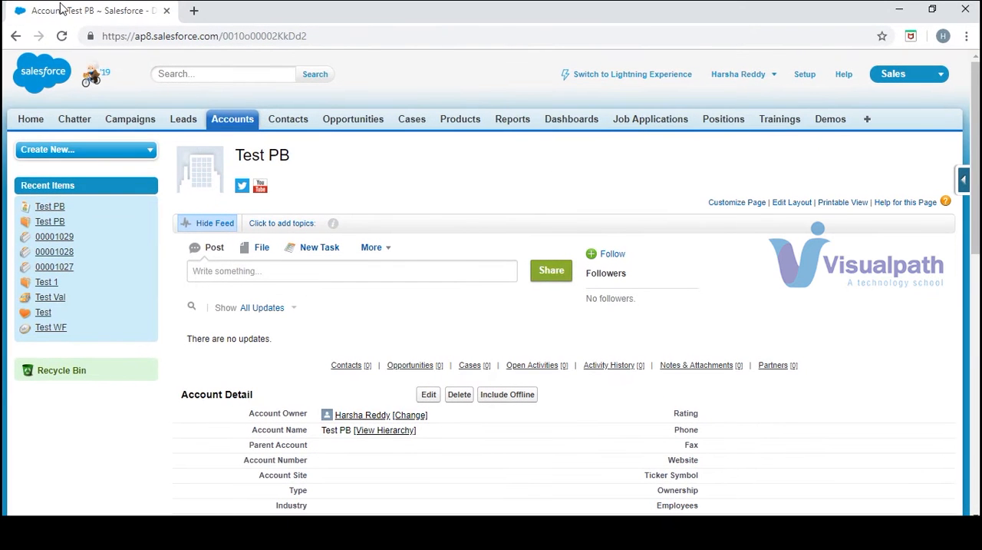
drag(58, 10, 33, 27)
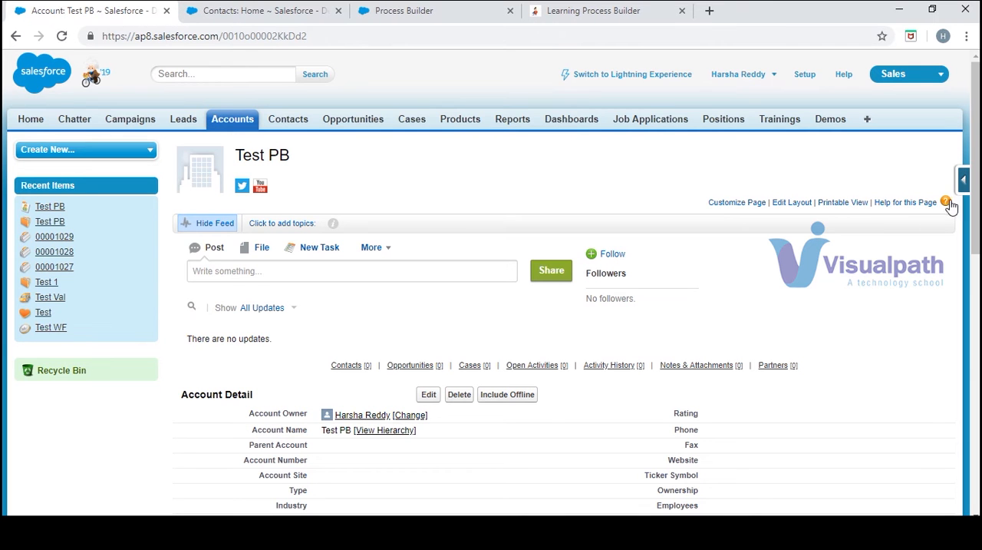
scroll(979, 180, down, 6)
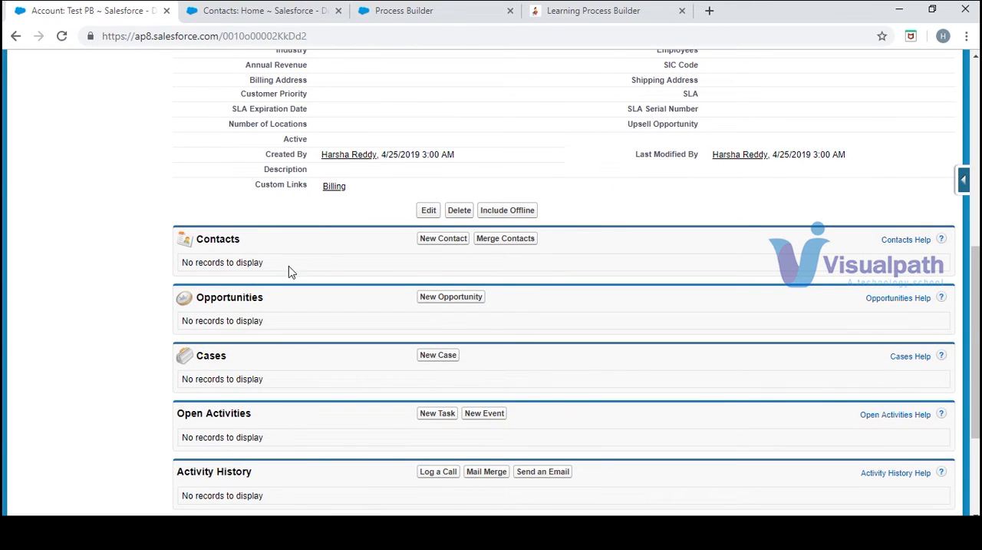
- Create a process named Test in Process Builder that starts when a record changes, and save it
click(432, 19)
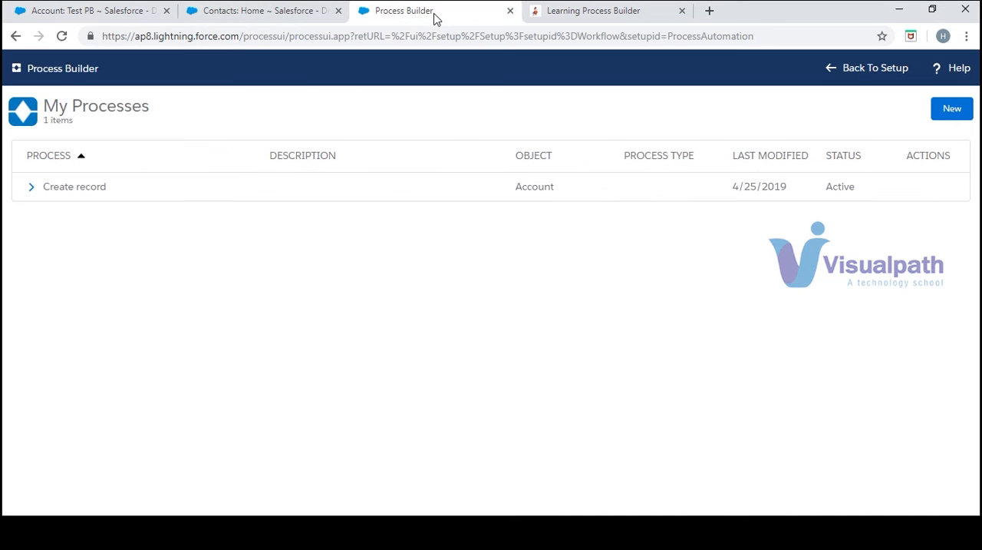
click(949, 110)
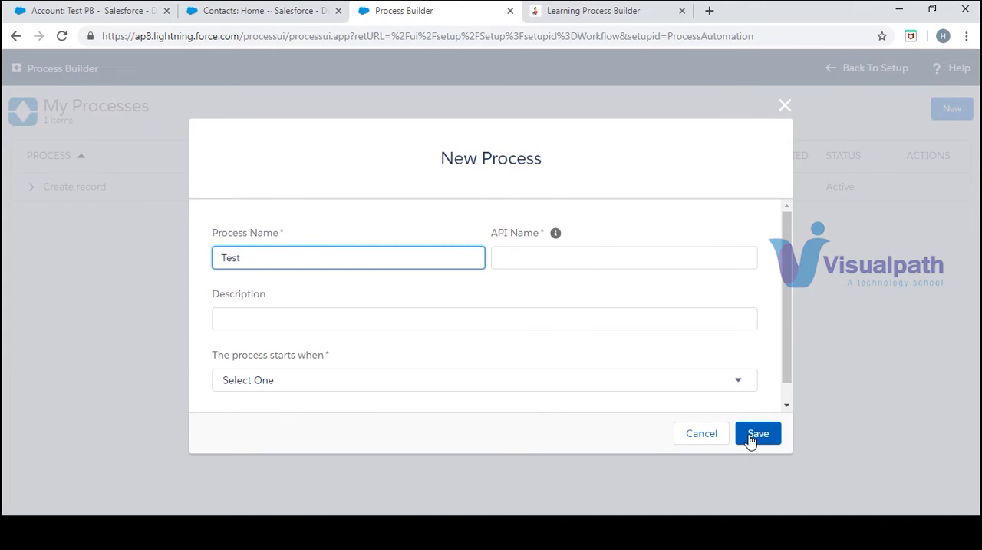
key(Tab)
click(742, 373)
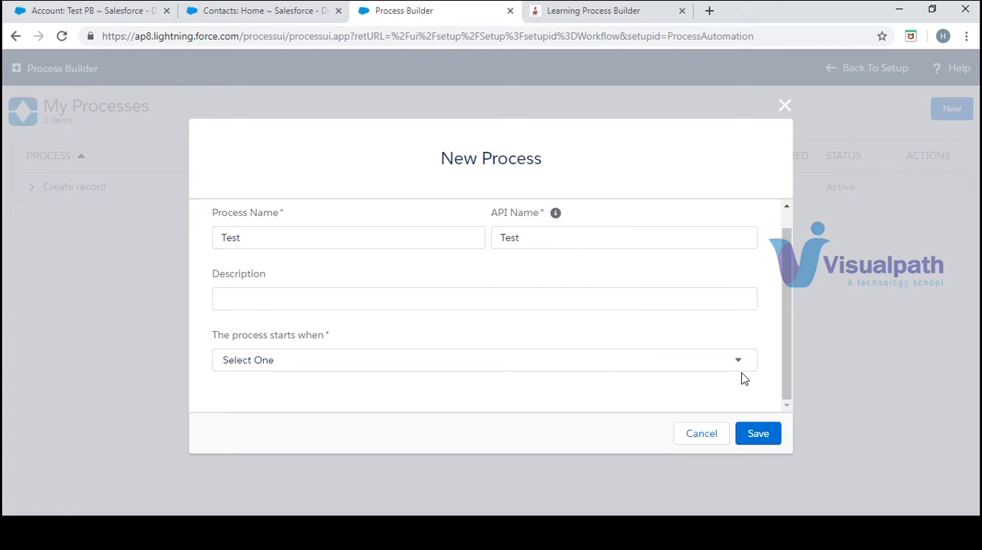
click(740, 364)
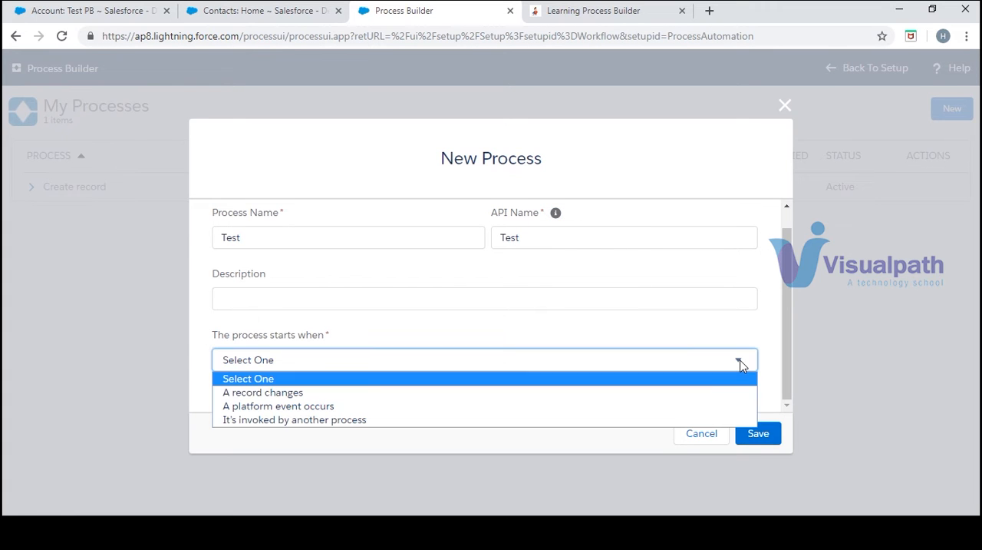
click(715, 396)
click(764, 436)
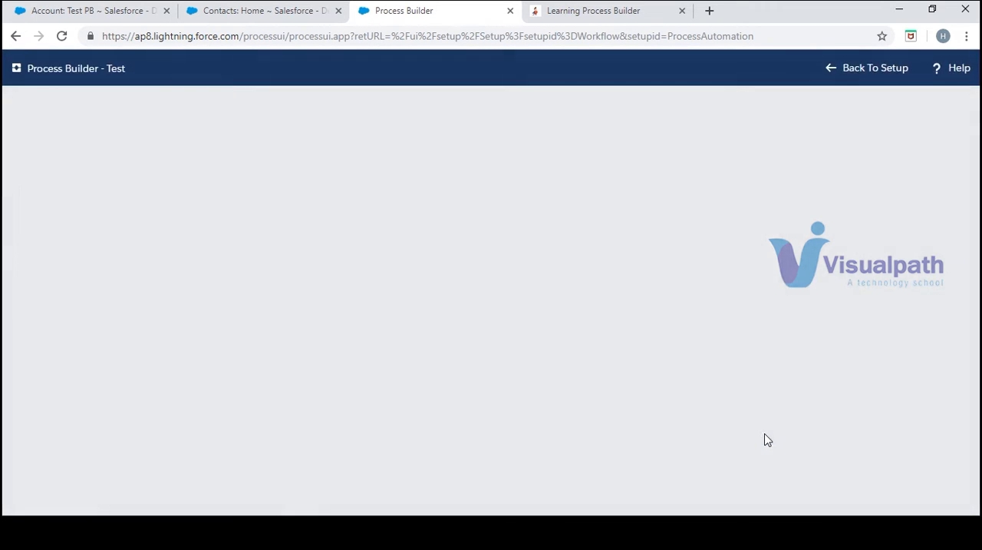
- Select Account as the Test process's object and check which active process already uses that object
click(64, 209)
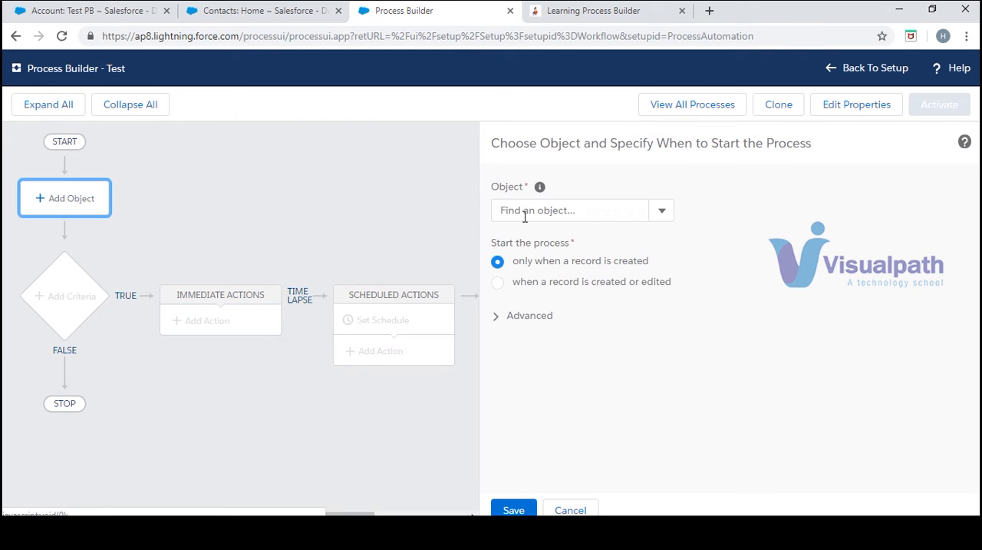
click(660, 212)
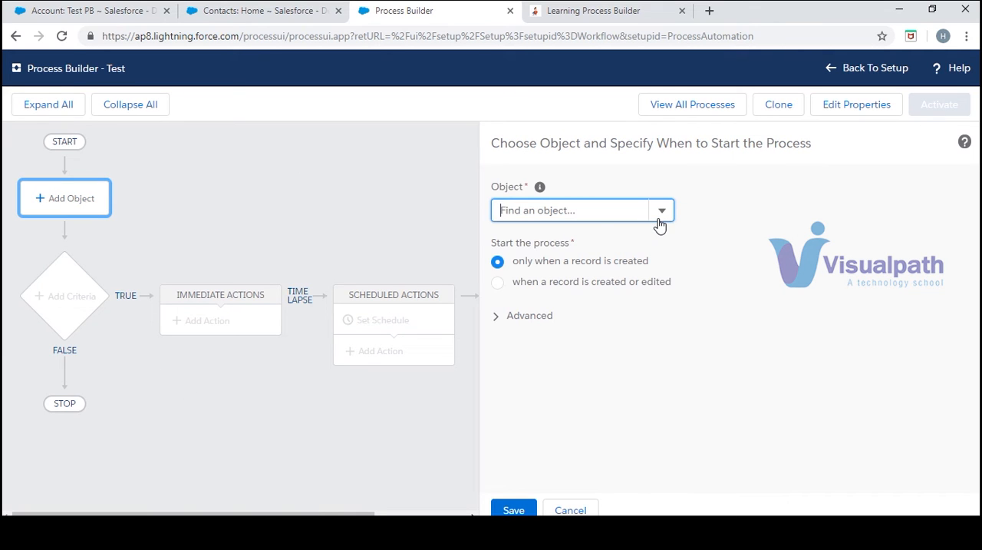
click(603, 212)
click(568, 235)
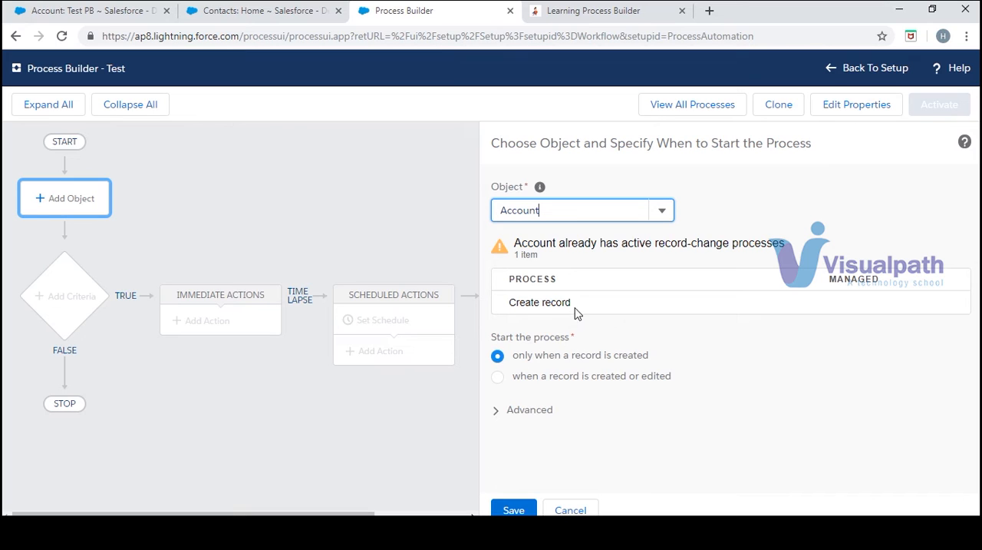
drag(576, 308, 513, 302)
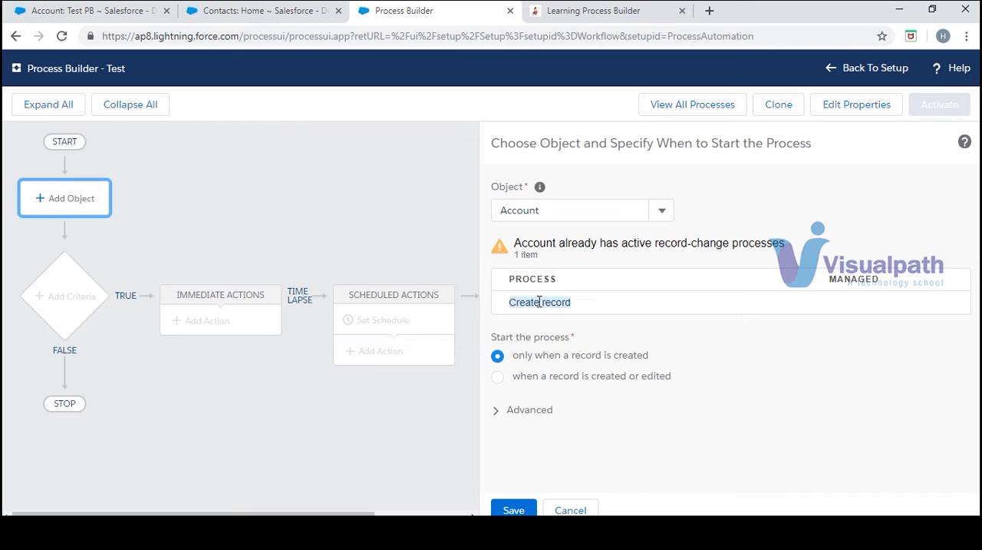
click(540, 302)
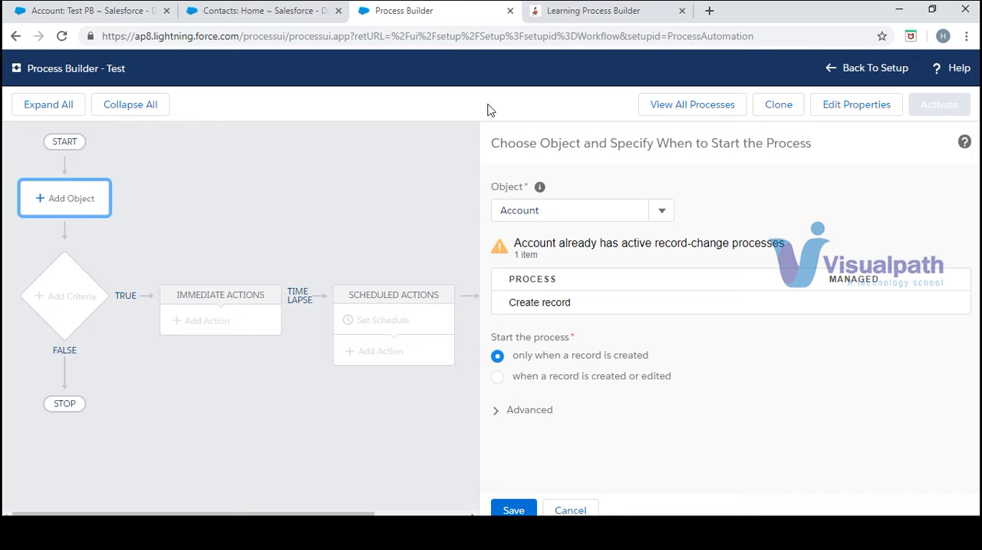
- Review the recent contacts and the Test PB account's Contacts related list, and return to the Test process
click(287, 12)
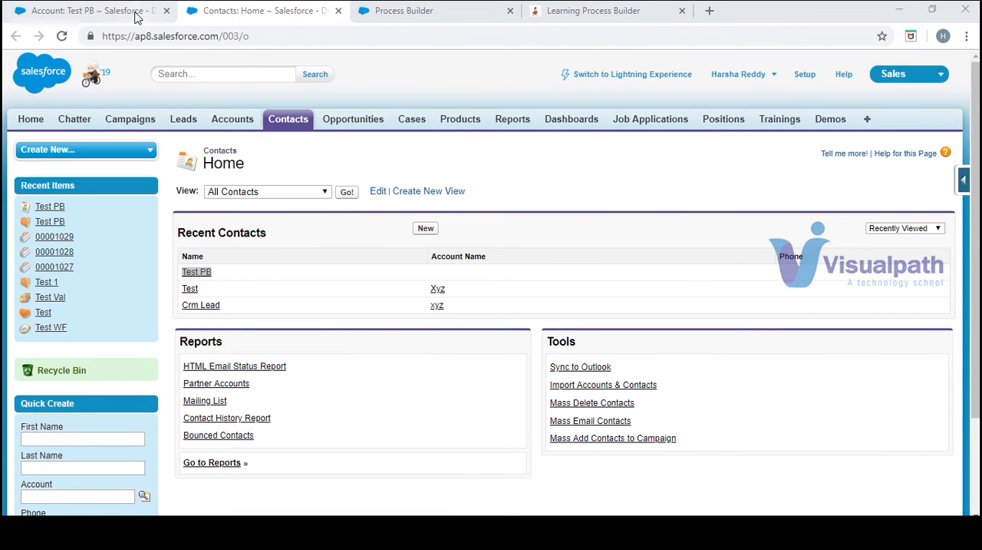
click(142, 9)
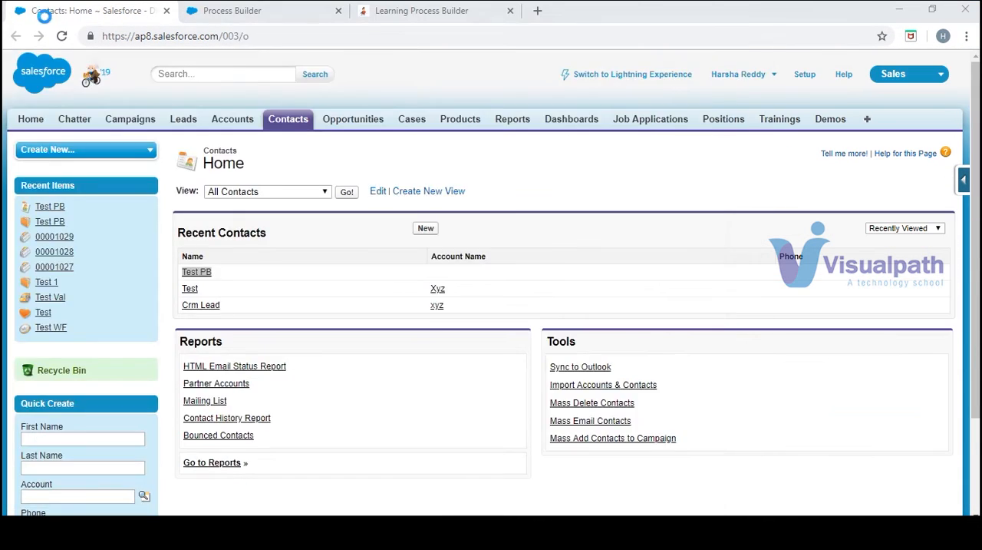
click(38, 11)
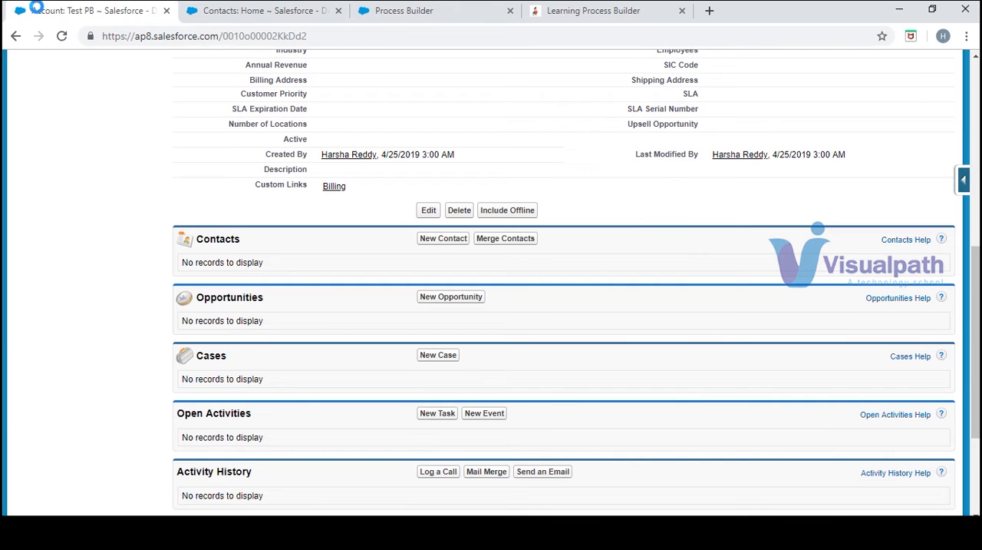
click(463, 16)
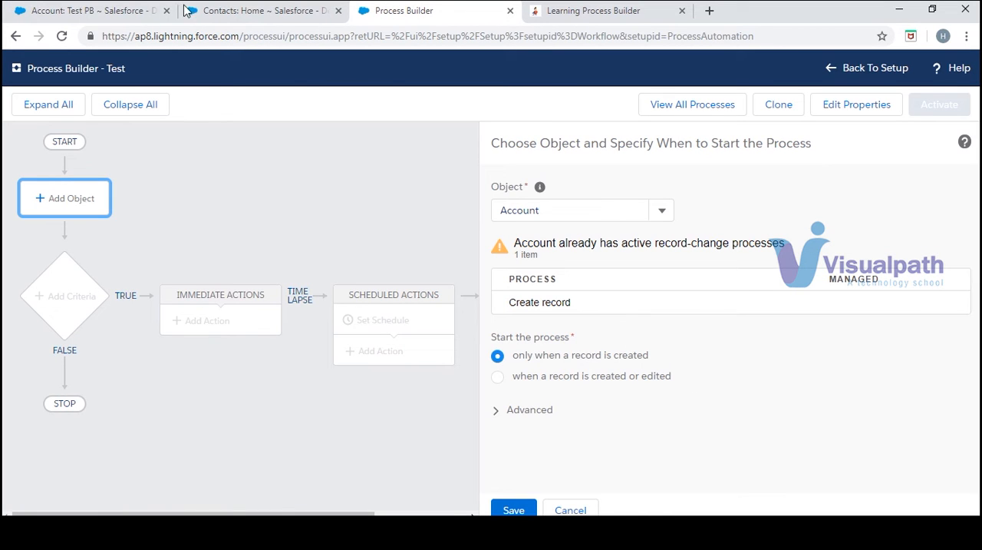
click(230, 17)
click(103, 17)
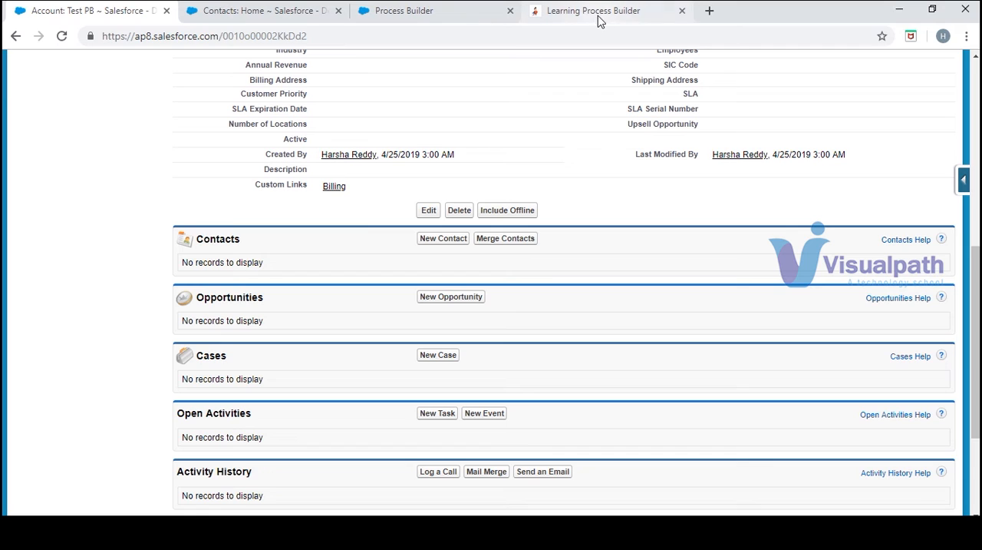
click(495, 16)
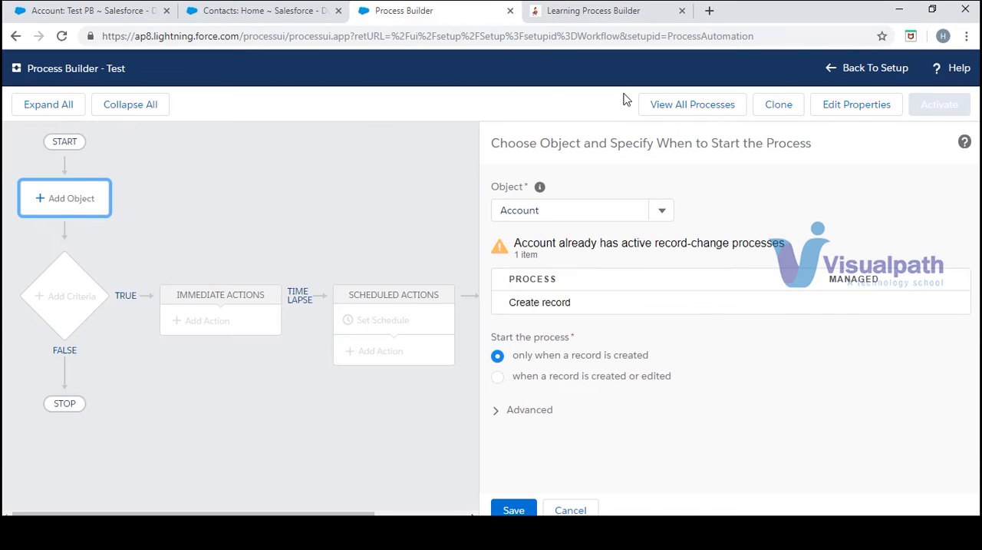
- Return from the Test process to the process list and deactivate Version 1 of the Create record process
click(878, 119)
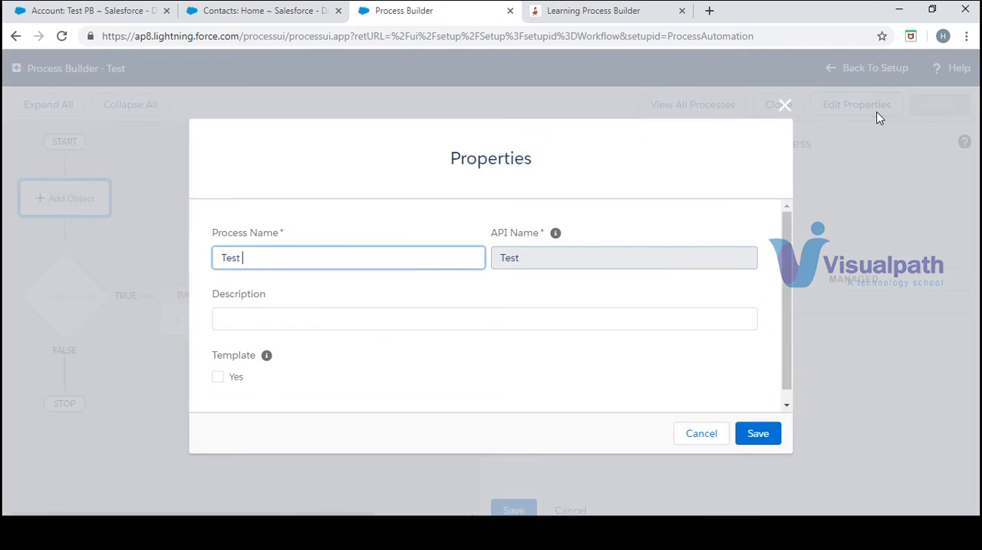
click(786, 105)
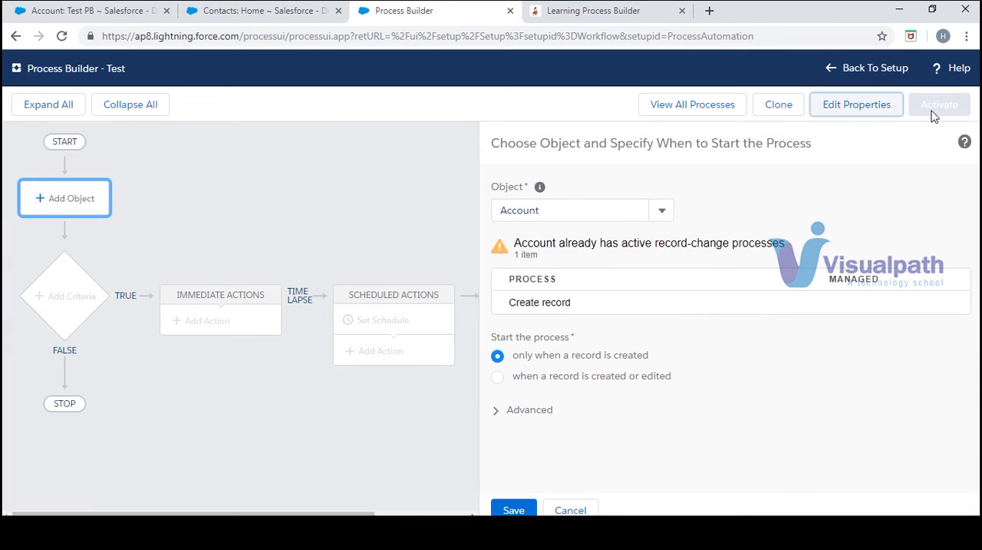
click(717, 110)
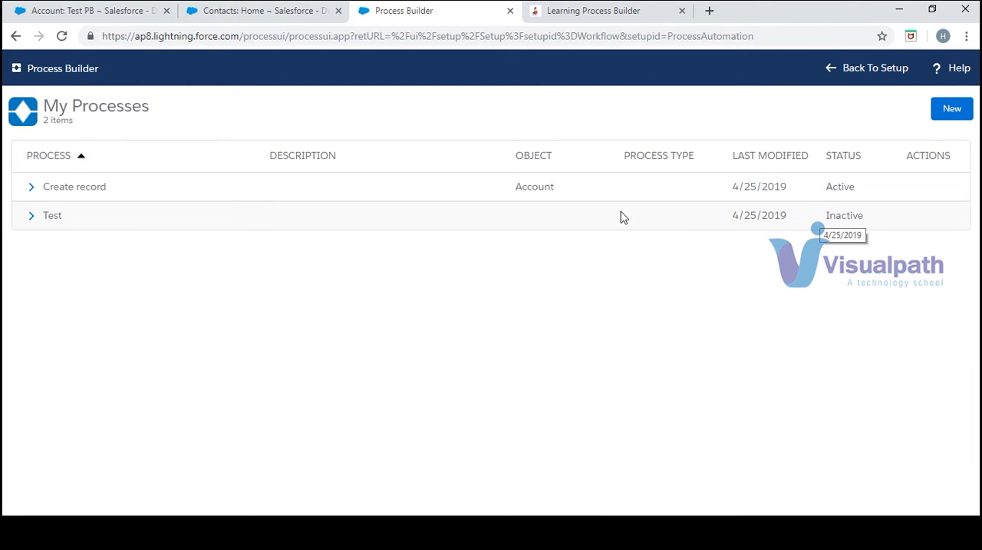
click(32, 188)
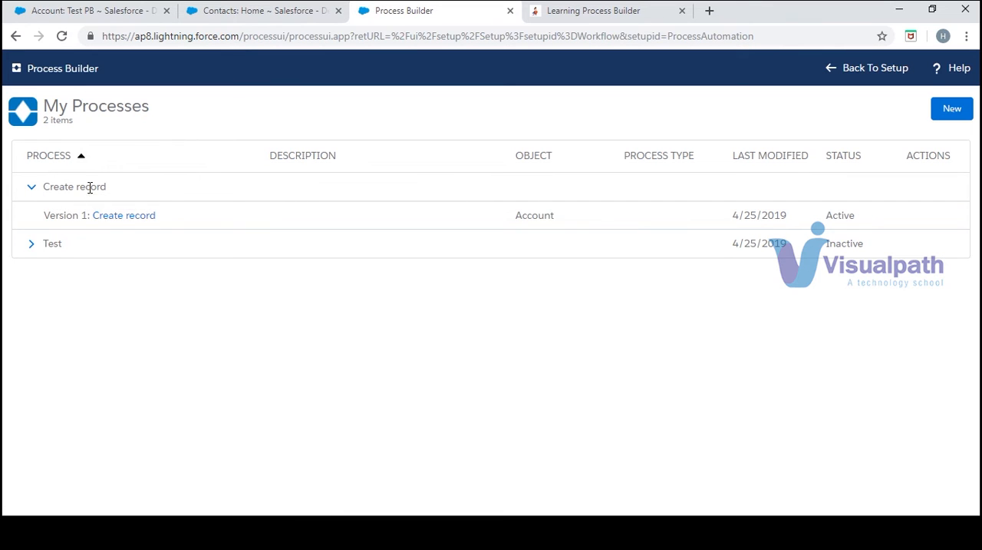
click(113, 218)
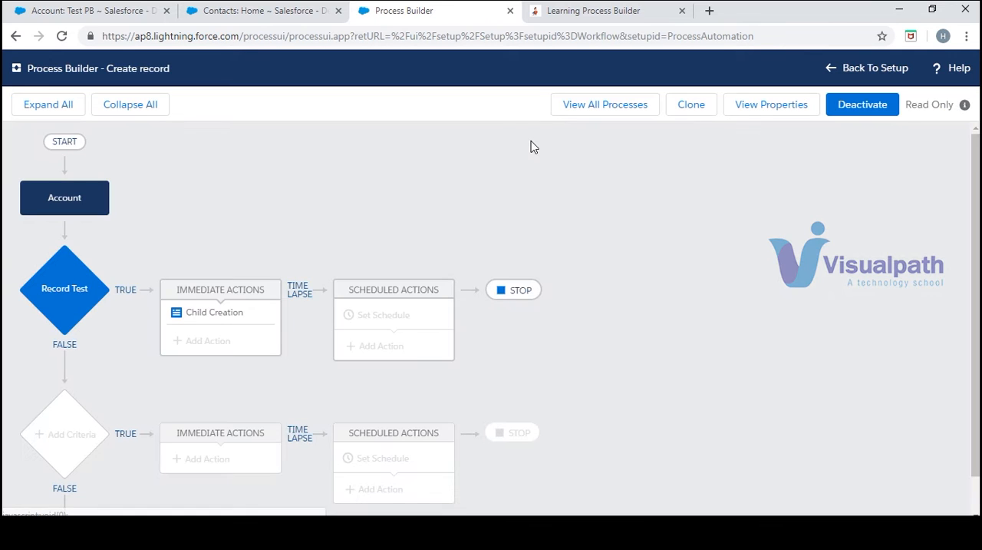
click(878, 112)
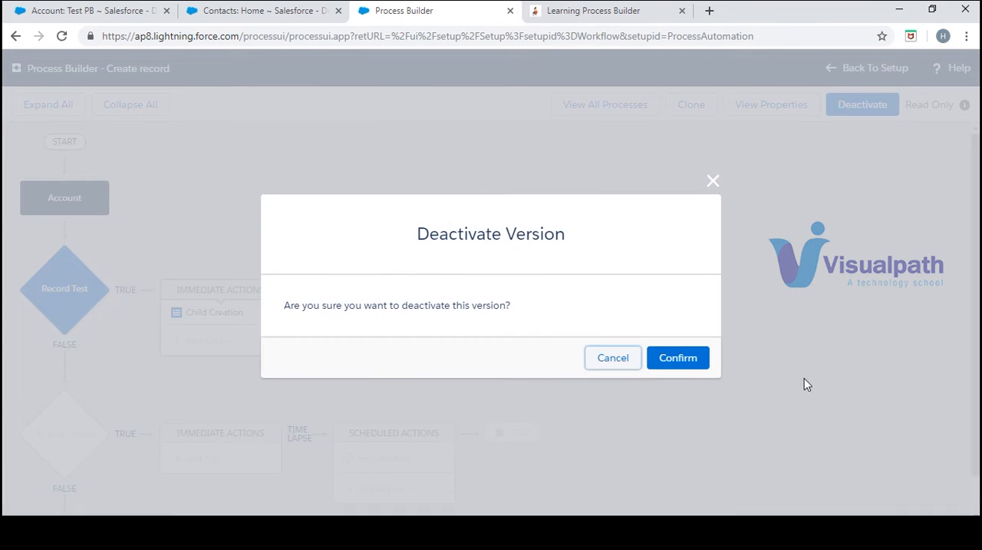
click(678, 358)
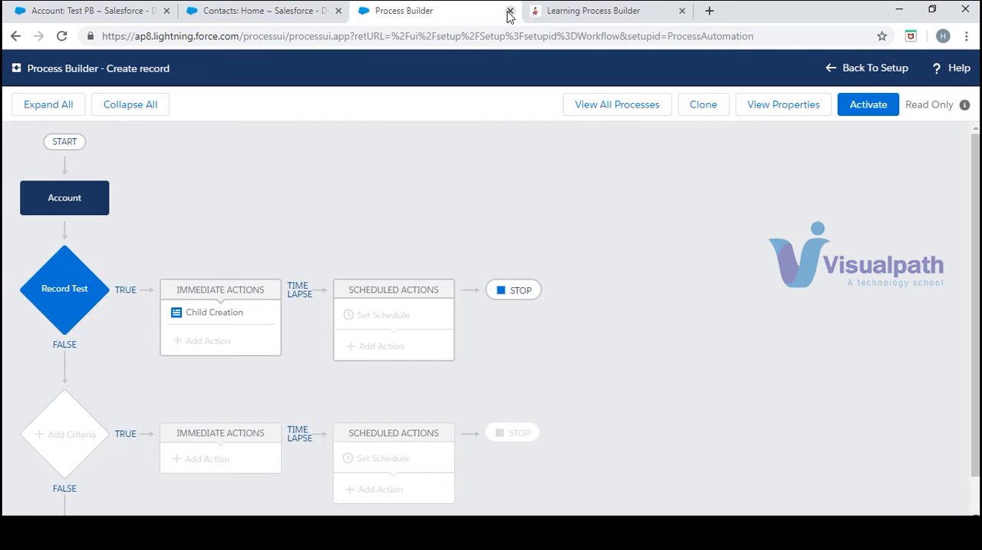
- Reload Process Builder, reopen the Test process and save Account as its object, starting only when a record is created
click(509, 12)
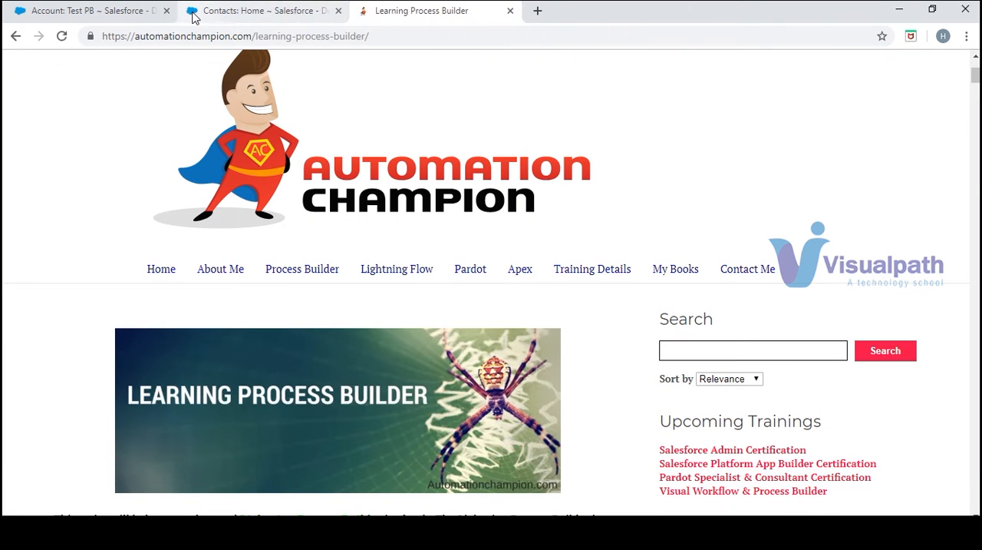
key(ctrl+shift+t)
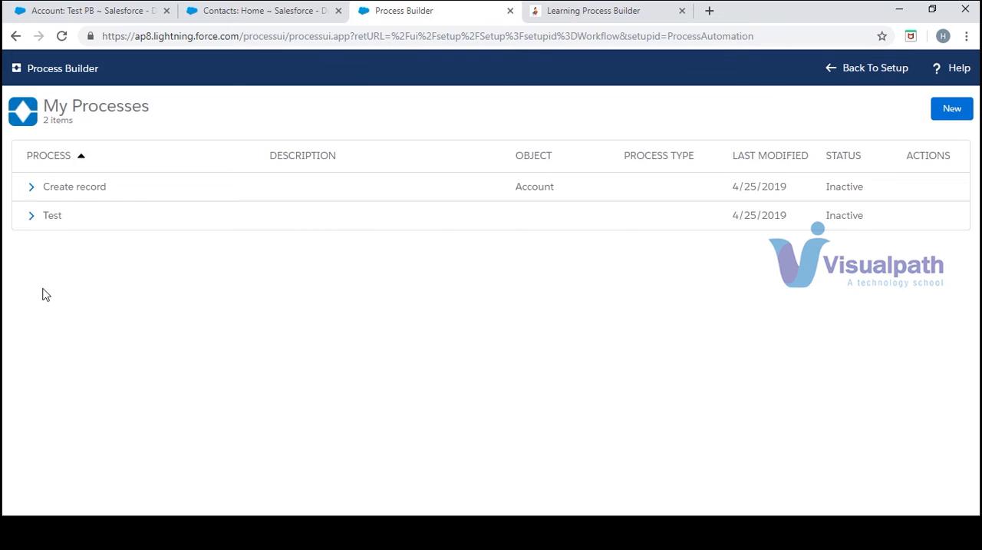
click(54, 216)
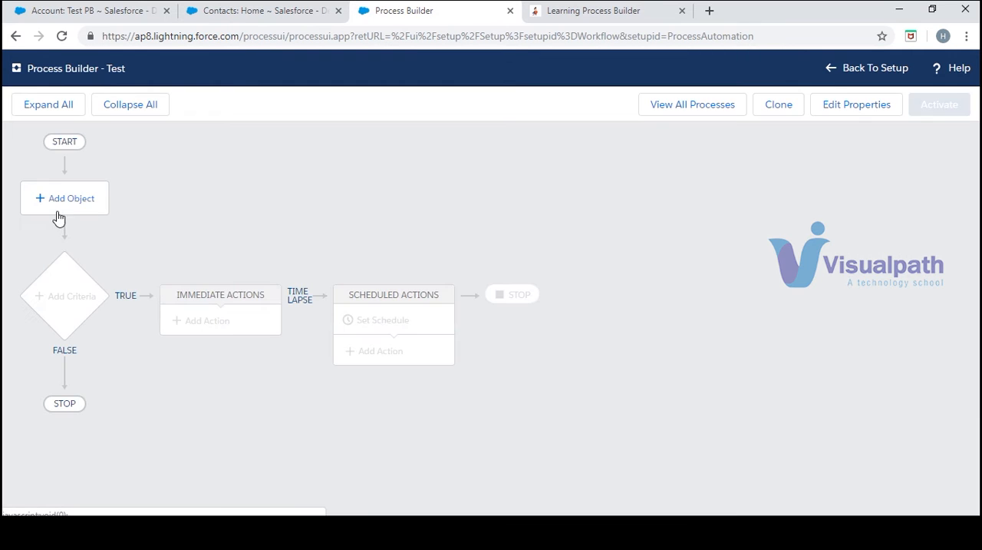
click(81, 201)
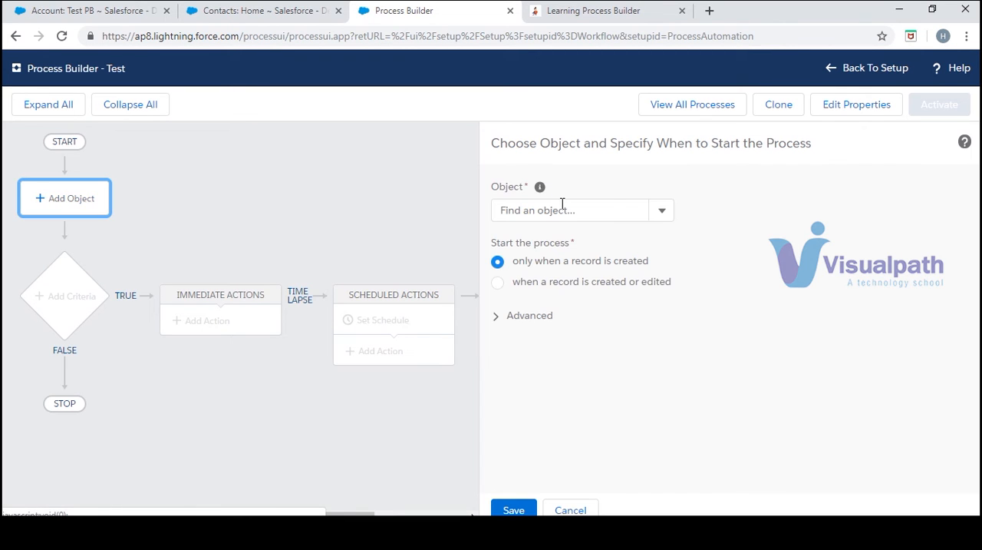
click(661, 220)
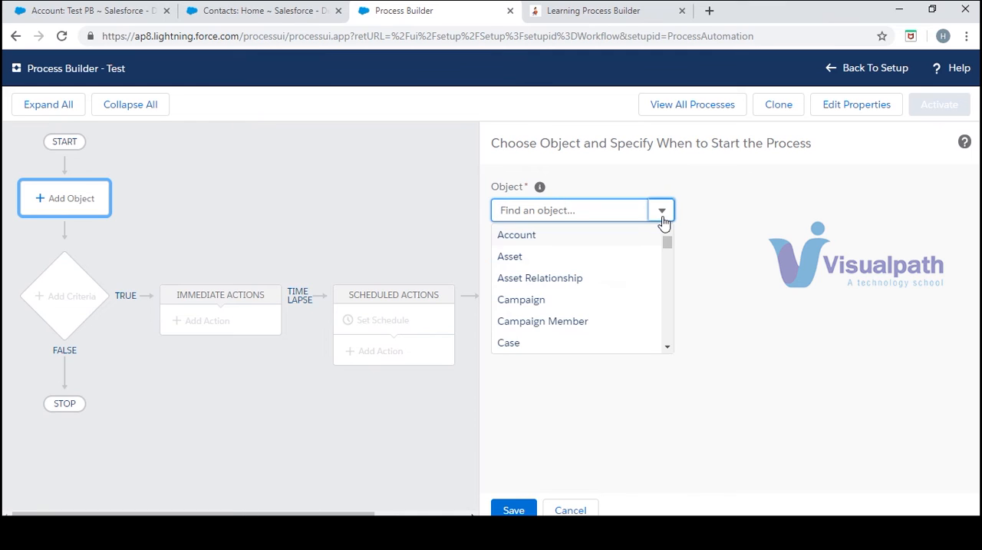
click(645, 232)
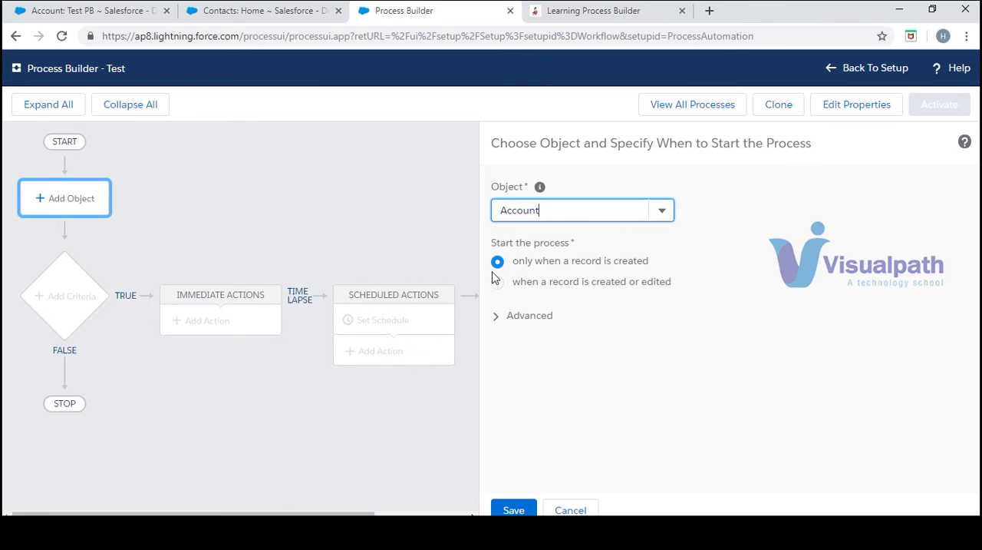
click(515, 508)
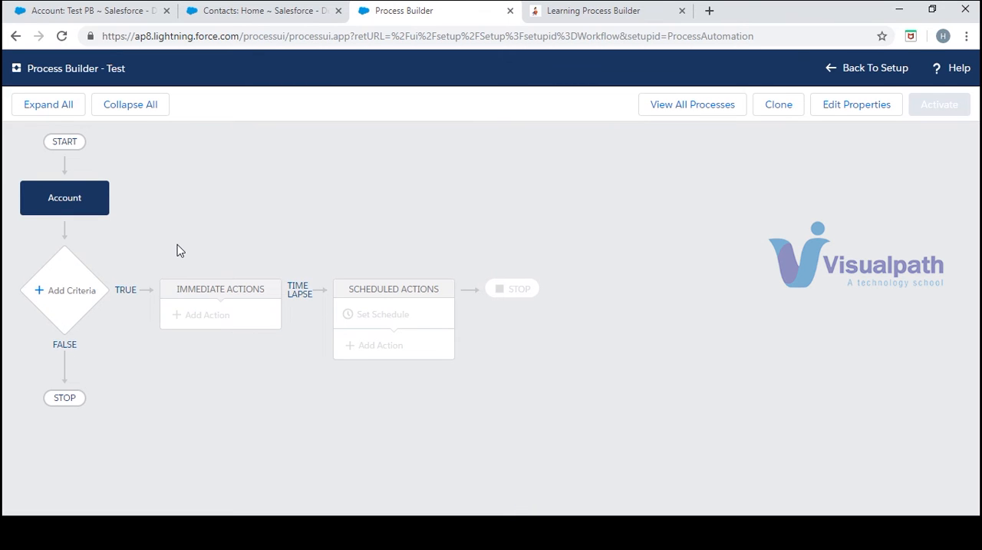
- Add a criteria node called Criteria Name that executes its actions without any criteria, and save it
click(66, 299)
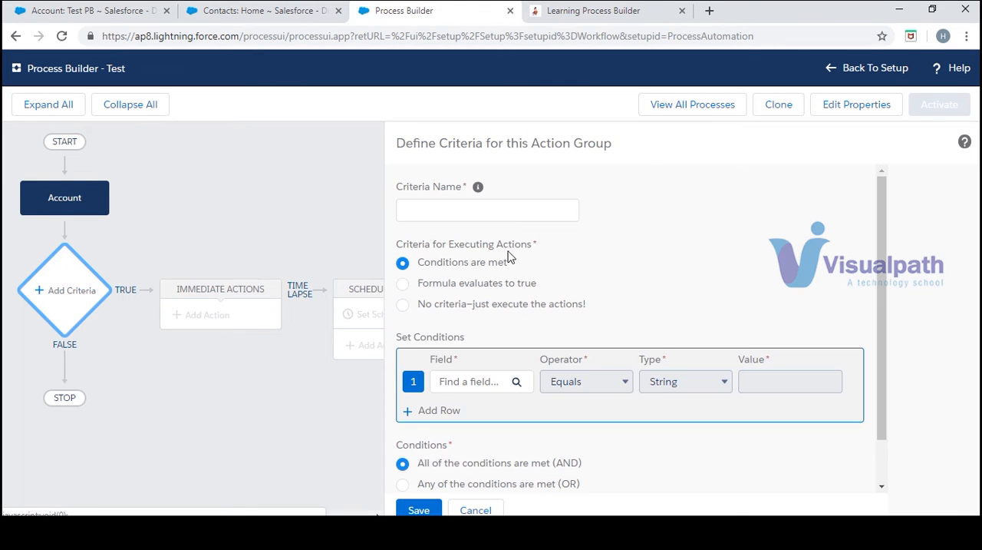
click(403, 305)
click(421, 510)
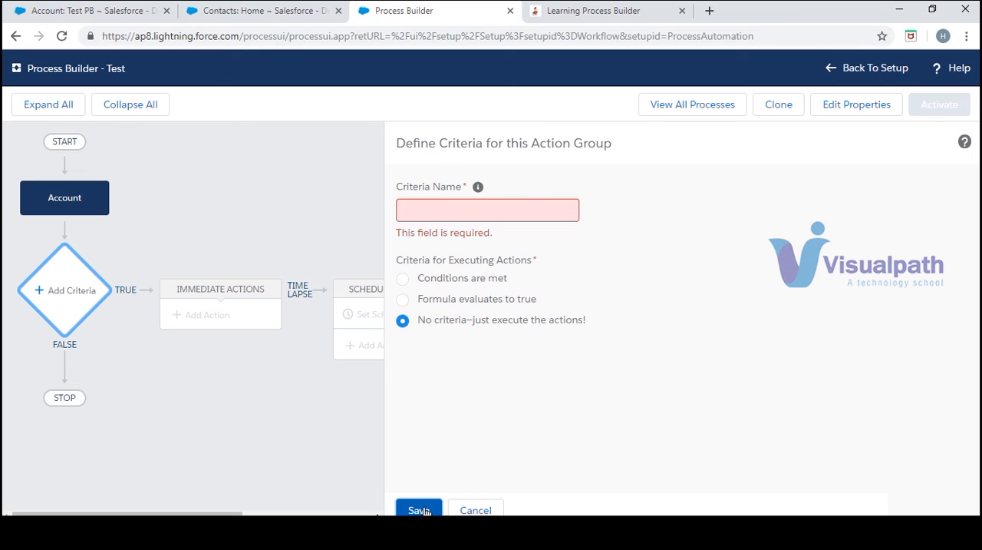
click(448, 203)
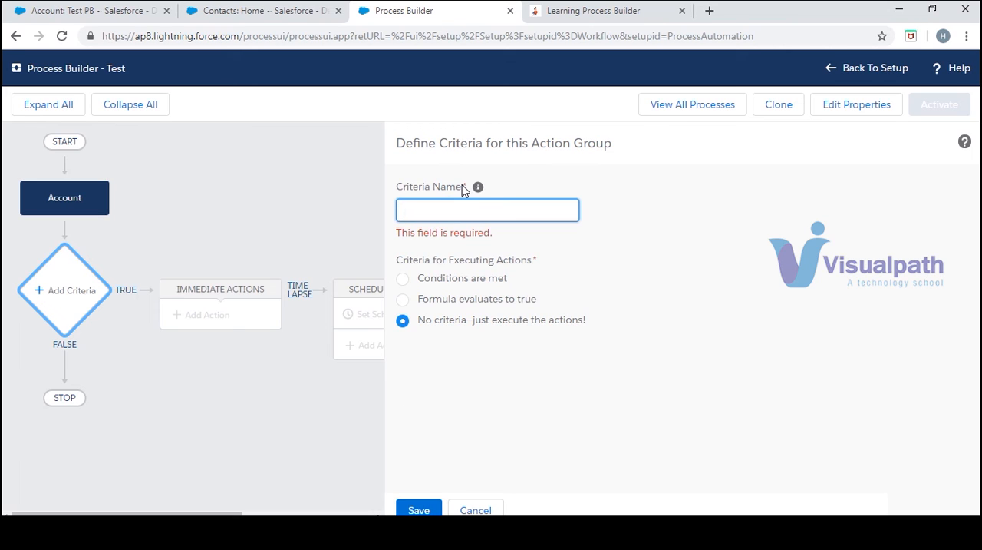
drag(463, 190, 401, 188)
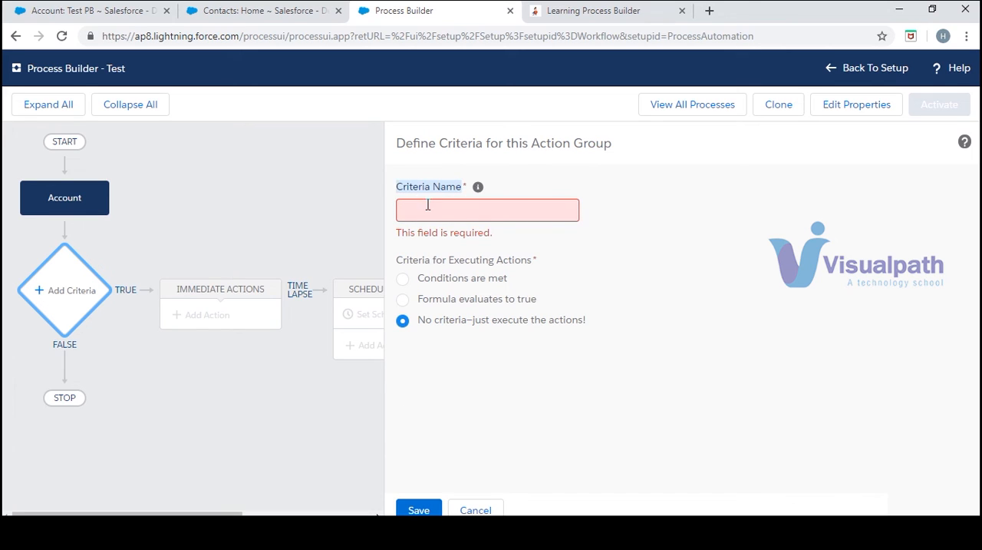
click(451, 215)
text(Criteria Name)
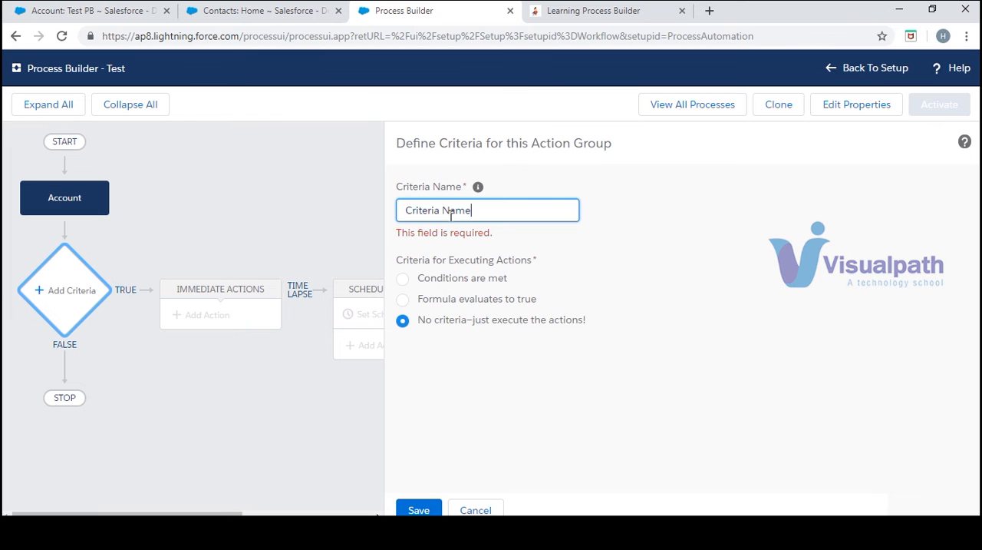
click(421, 508)
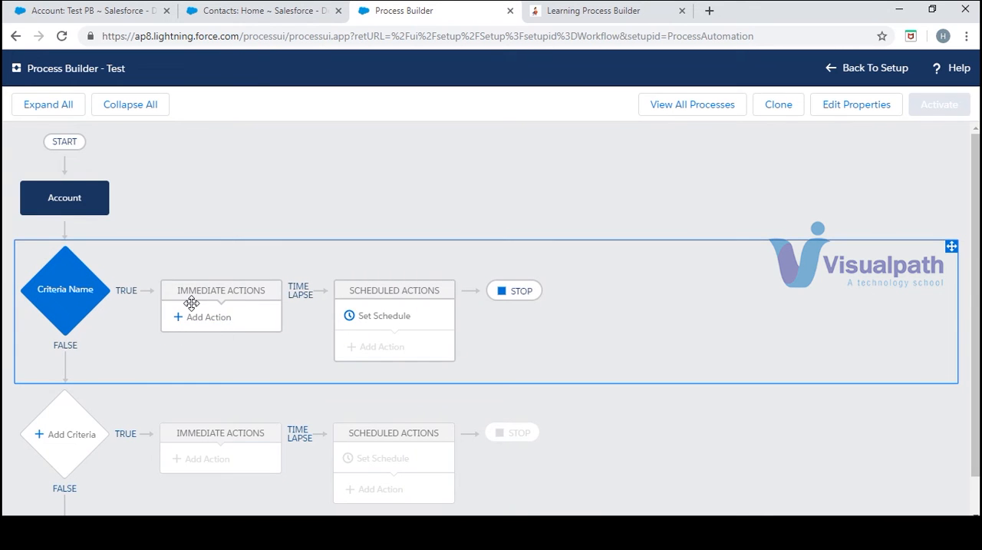
- Add an immediate Create a Record action named Record Creation with Contact as its record type
click(203, 324)
click(536, 215)
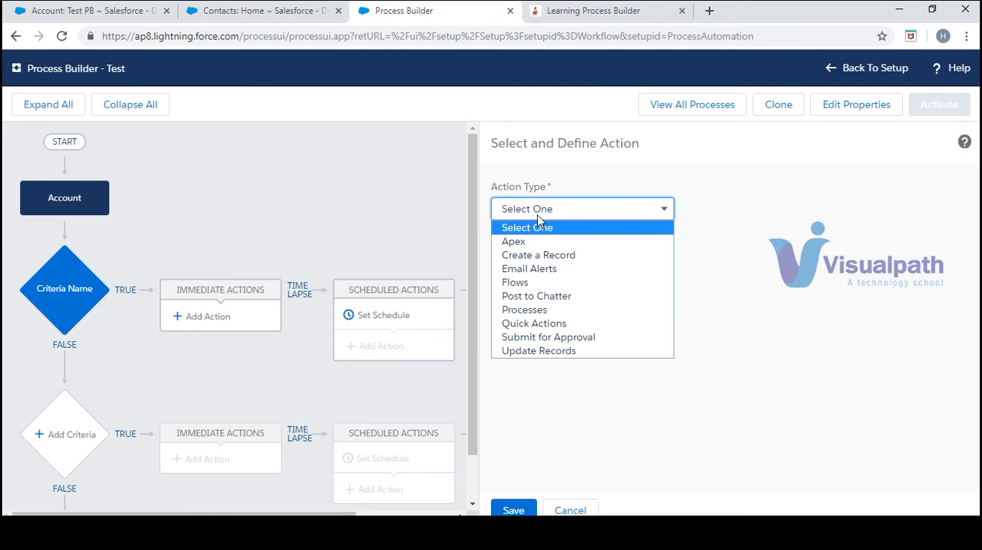
click(541, 254)
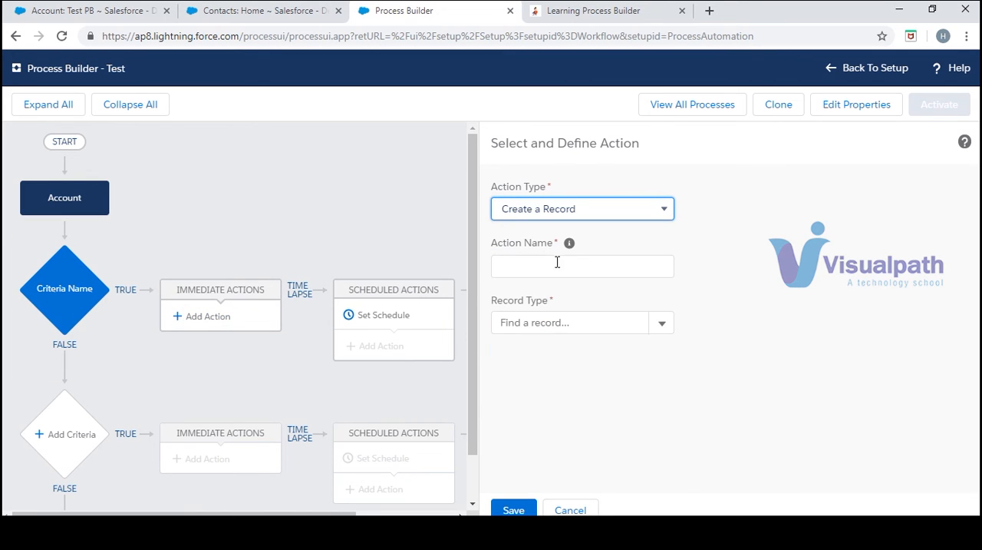
click(573, 275)
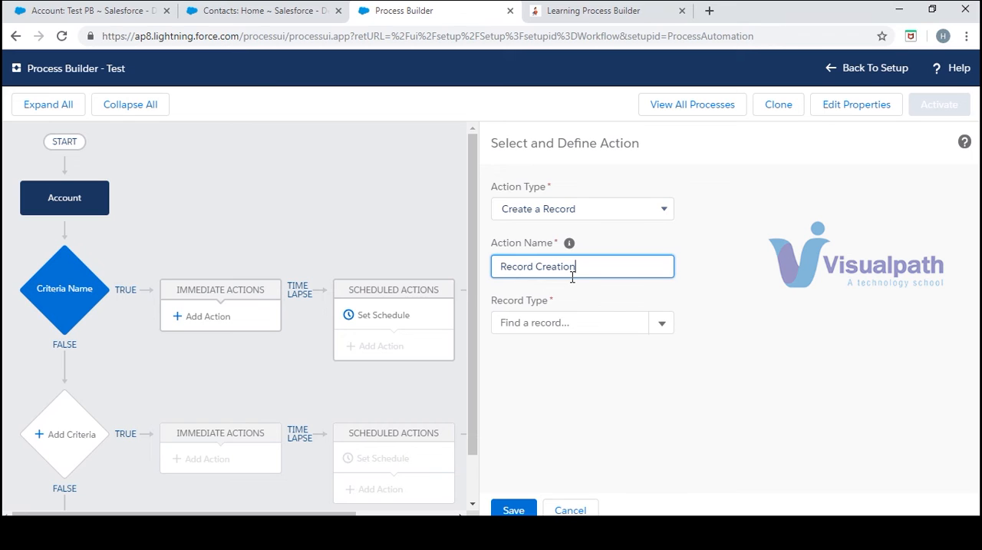
click(664, 322)
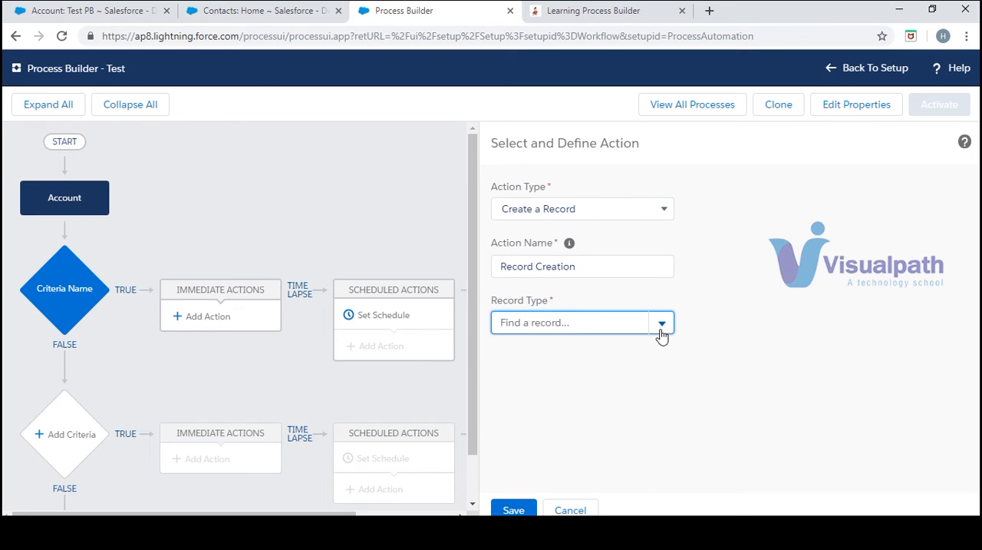
click(613, 323)
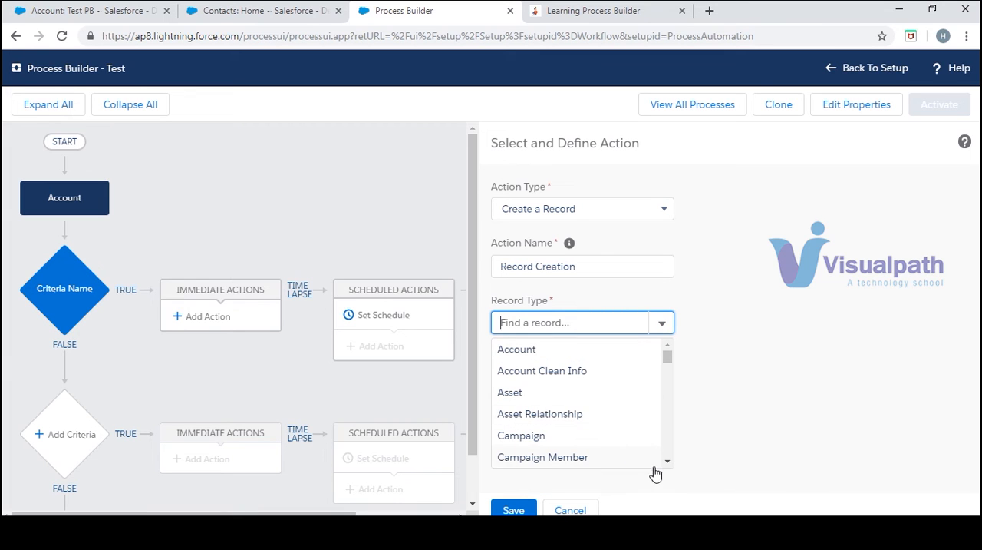
scroll(667, 463, down, 3)
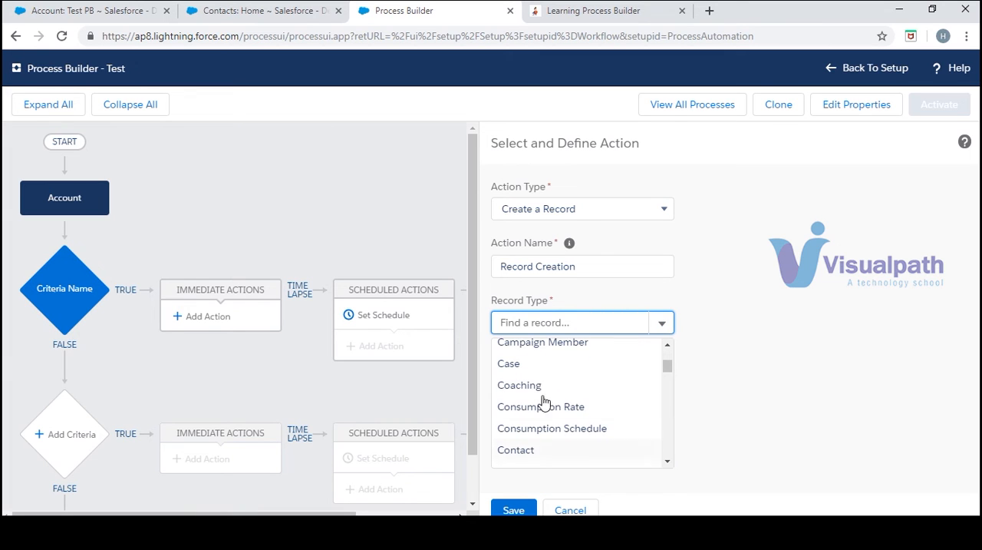
click(573, 451)
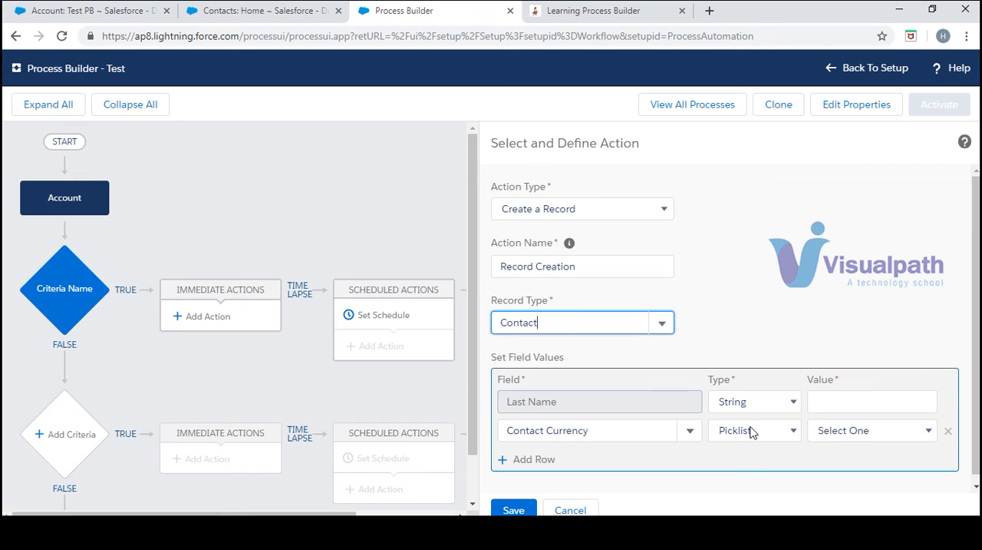
- Set the new contact's Last Name by field reference to the Account Name of the triggering account
click(795, 402)
click(779, 436)
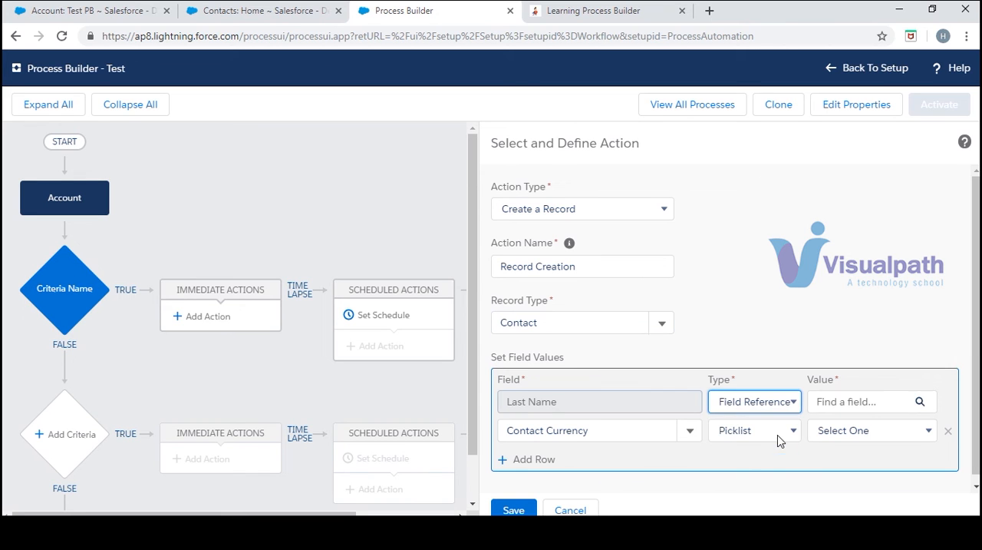
click(860, 402)
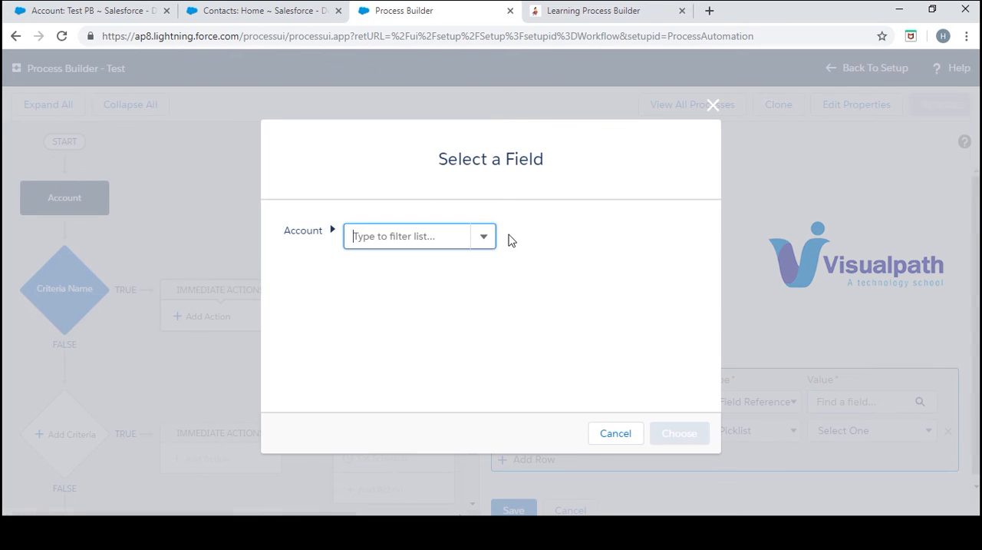
click(485, 243)
click(485, 242)
click(485, 243)
click(484, 243)
click(484, 242)
click(489, 378)
click(489, 378)
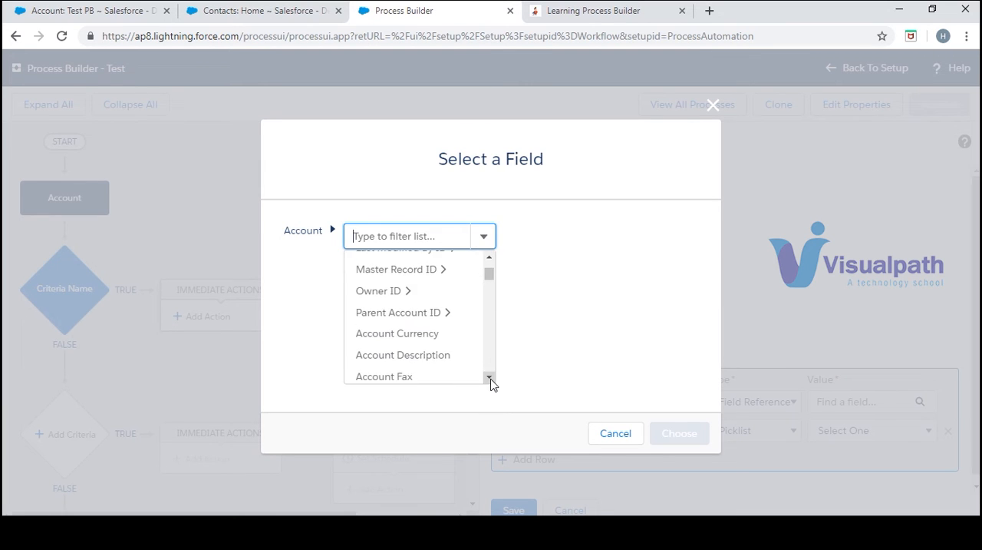
click(490, 378)
click(490, 377)
click(432, 362)
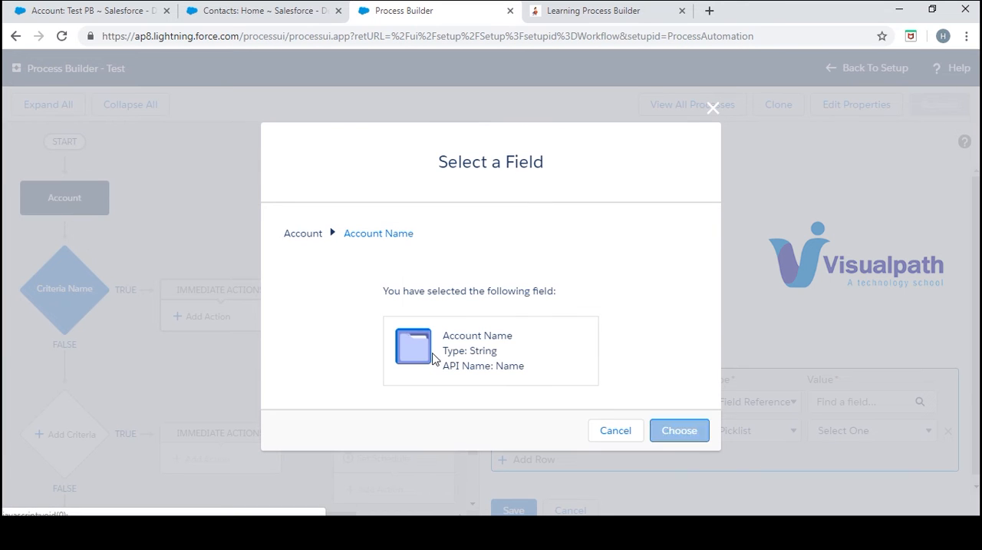
click(670, 431)
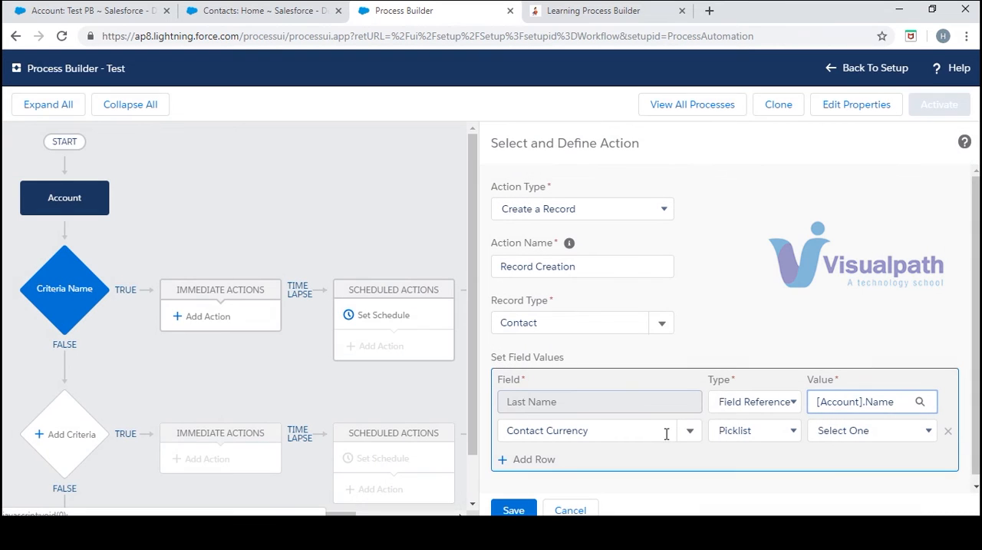
- Replace the Contact Currency row with the Account ID field and set its value type to Field Reference
click(949, 431)
click(551, 431)
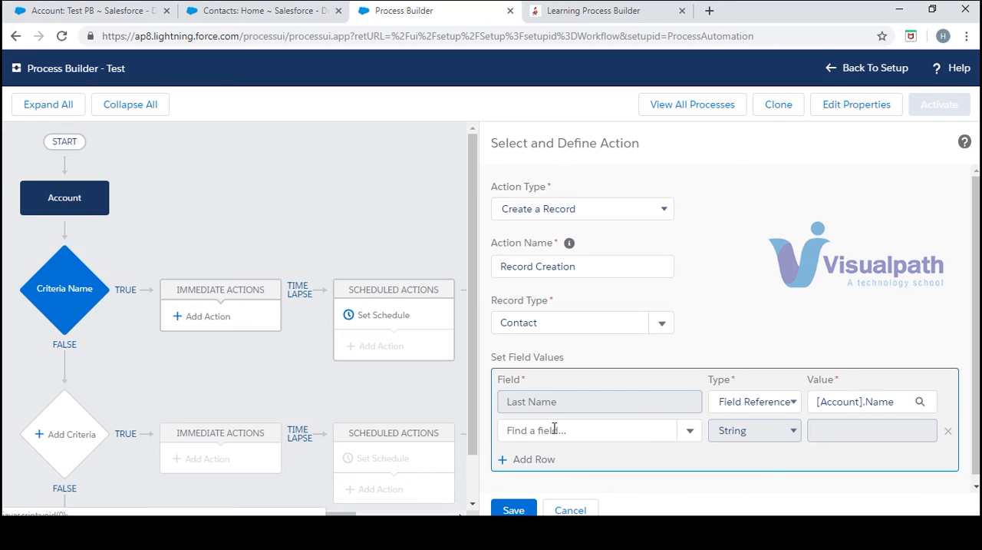
click(620, 427)
click(690, 432)
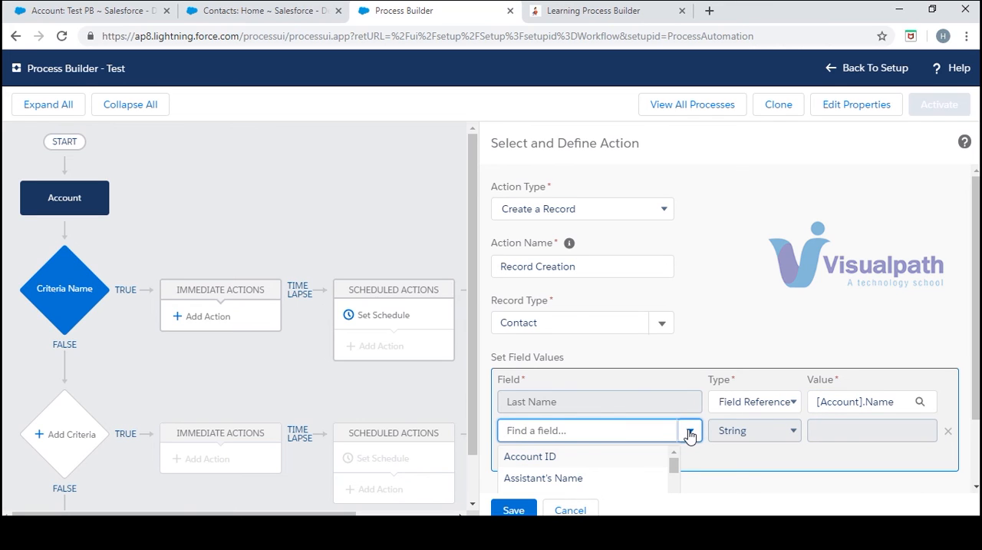
click(621, 459)
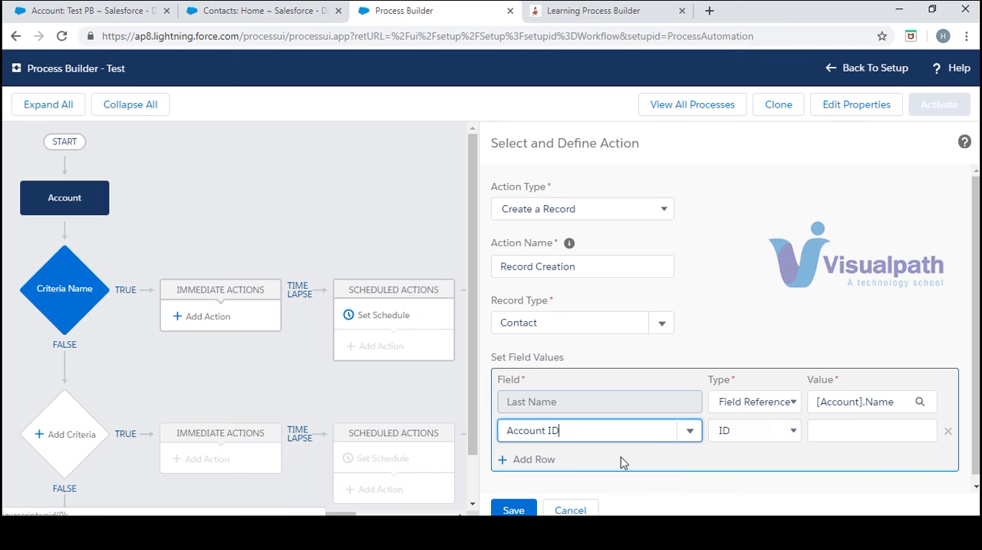
click(799, 434)
click(773, 469)
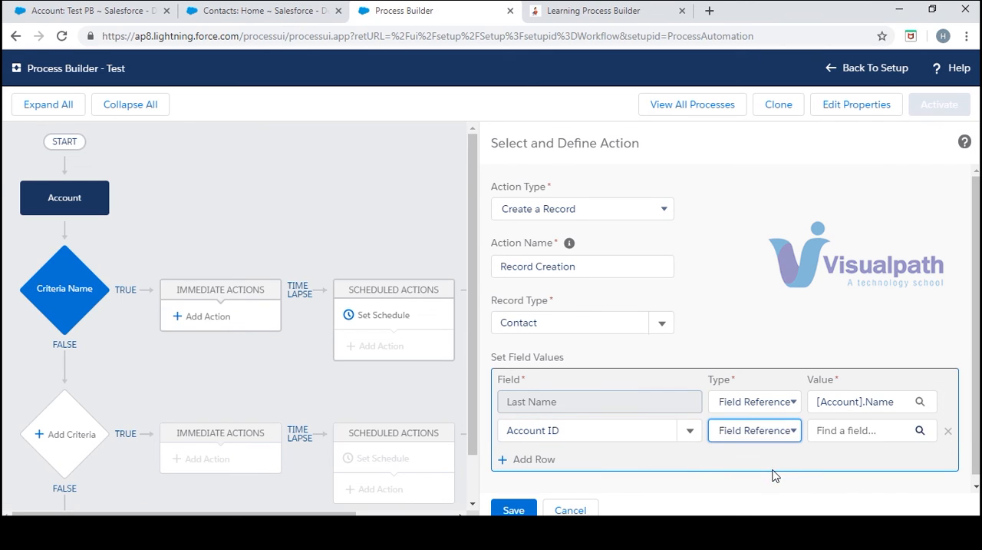
click(903, 433)
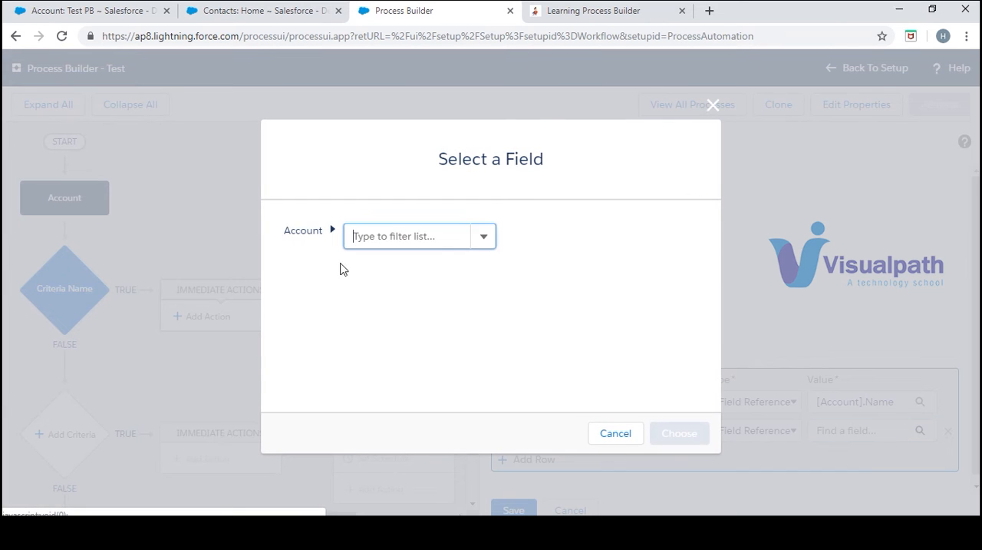
click(481, 241)
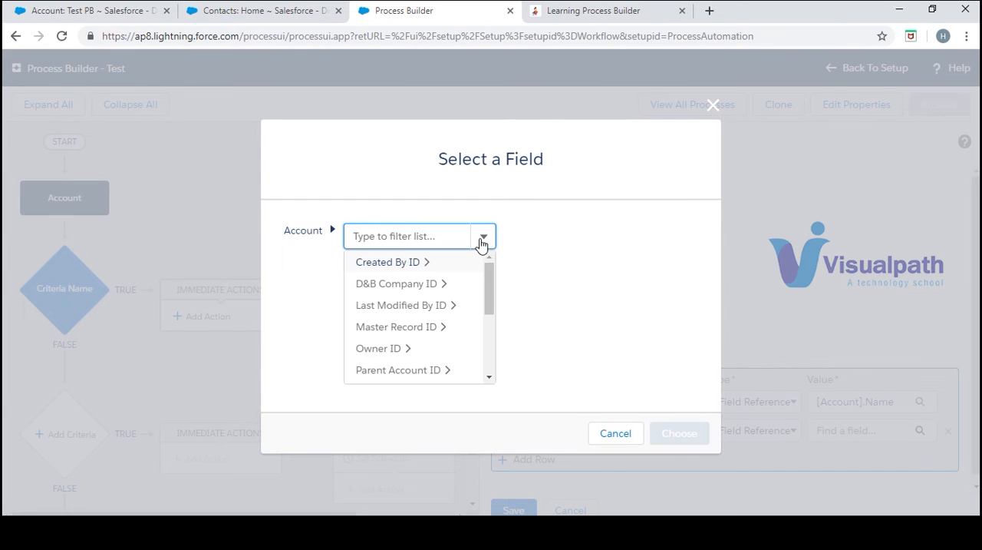
click(489, 377)
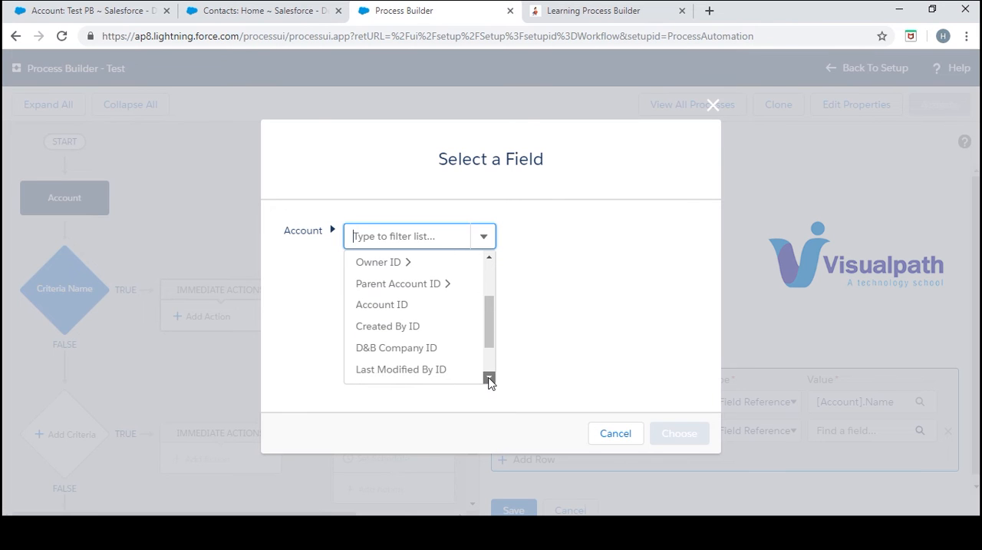
click(489, 378)
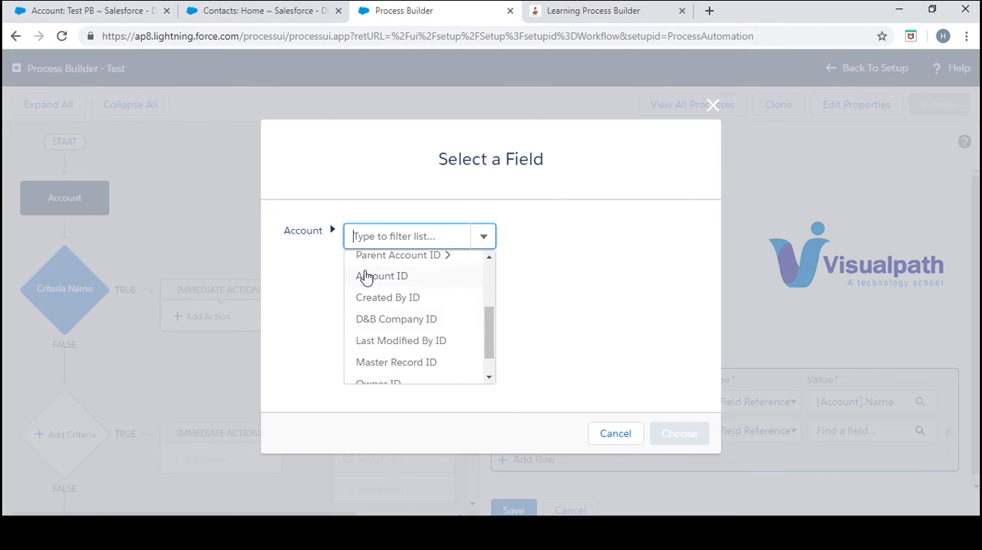
click(489, 377)
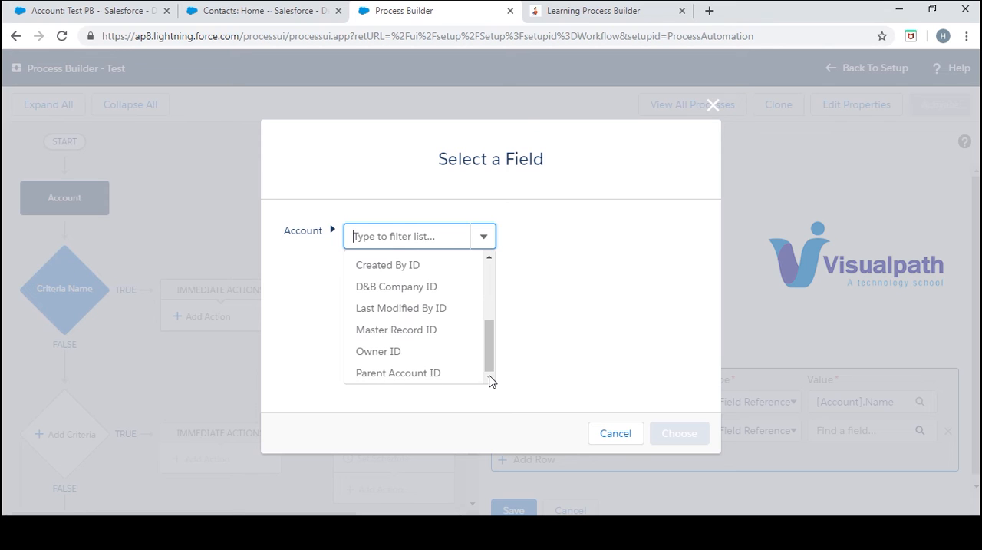
click(715, 125)
click(713, 105)
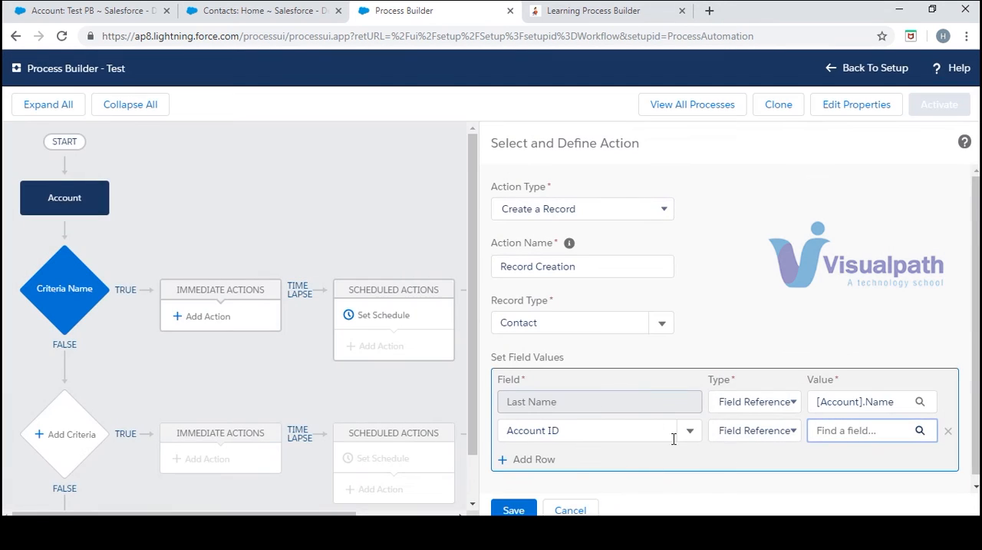
- Reselect Account ID as the second field of the new contact and set its value type back to Field Reference
click(690, 436)
click(691, 437)
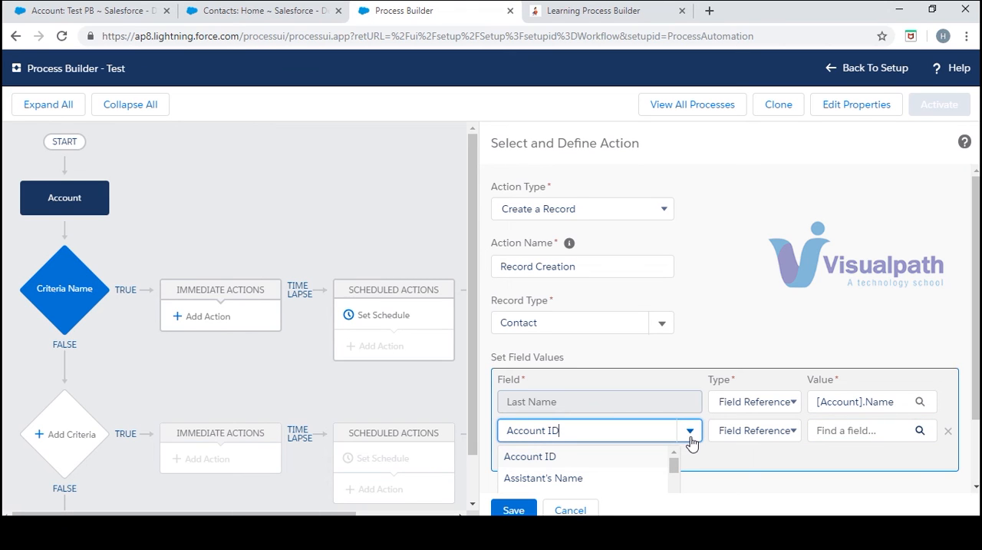
scroll(691, 441, down, 1)
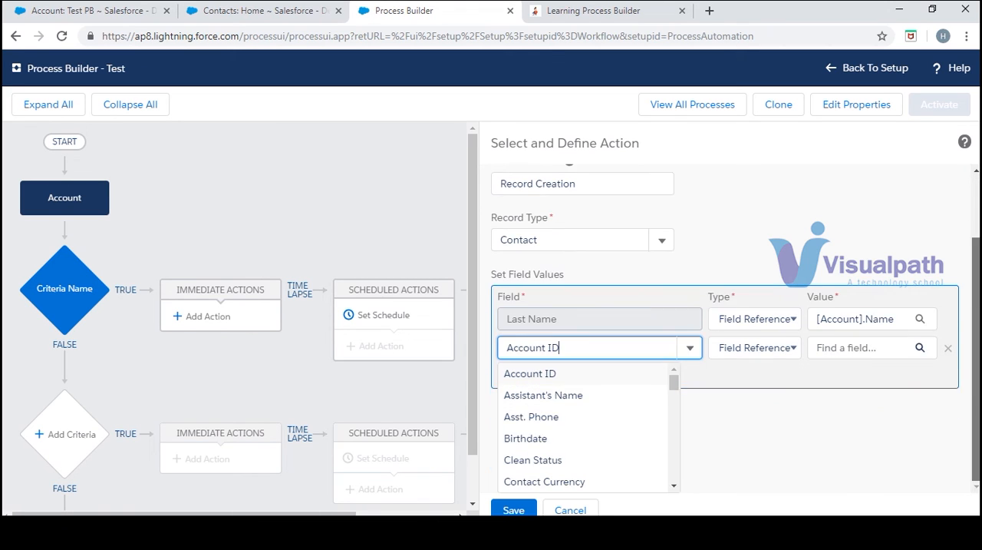
scroll(675, 415, up, 1)
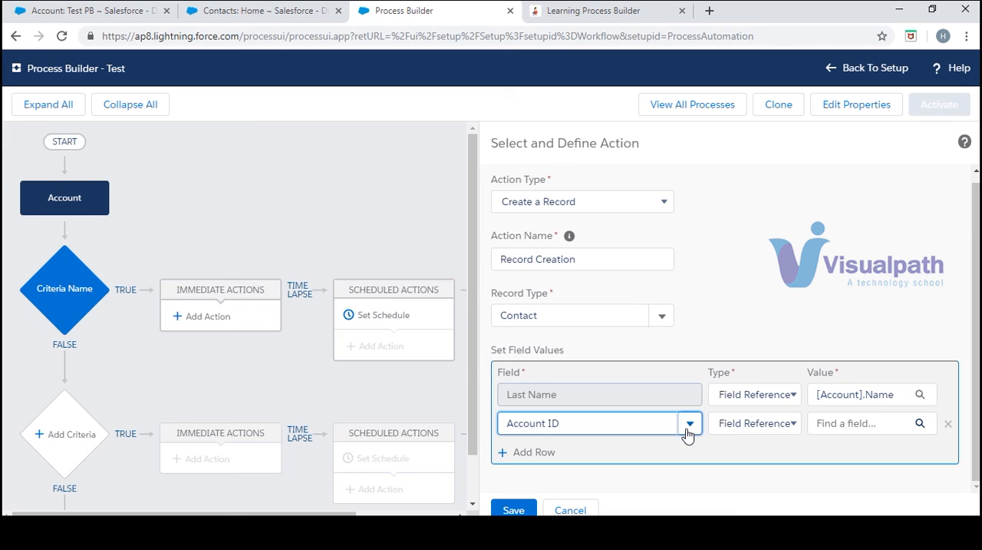
click(690, 423)
scroll(688, 435, down, 1)
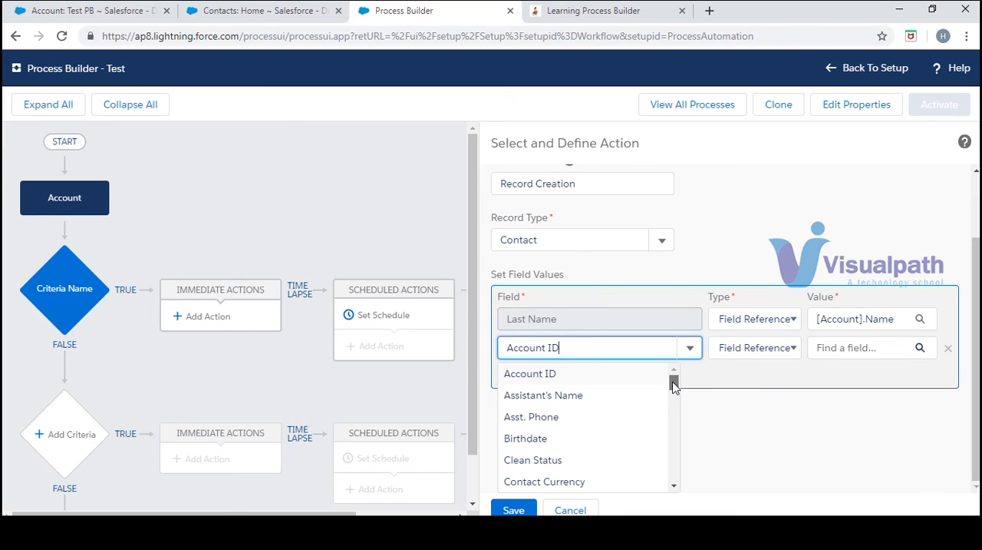
mouse_move(674, 384)
mouse_down()
mouse_move(678, 485)
mouse_move(673, 376)
mouse_up()
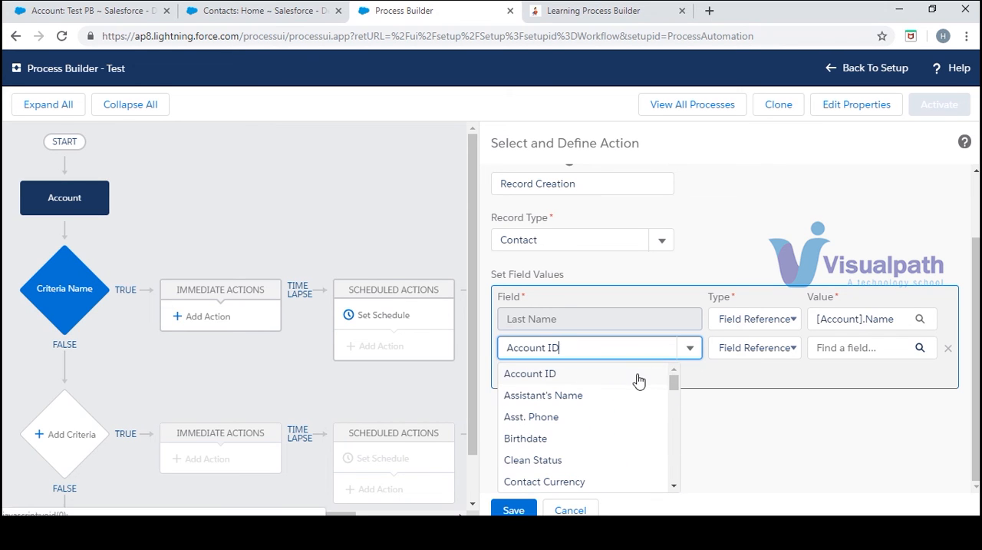
click(636, 376)
click(787, 426)
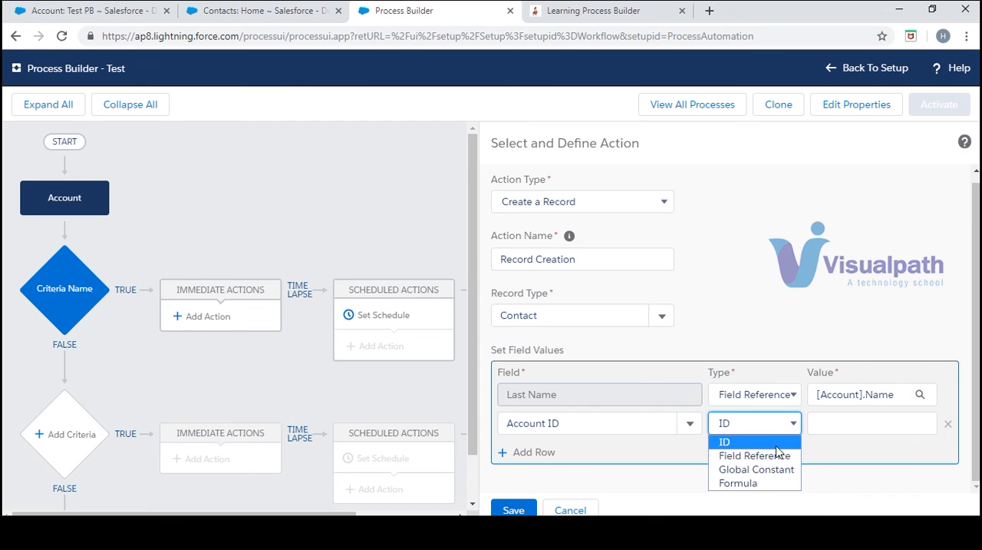
click(779, 456)
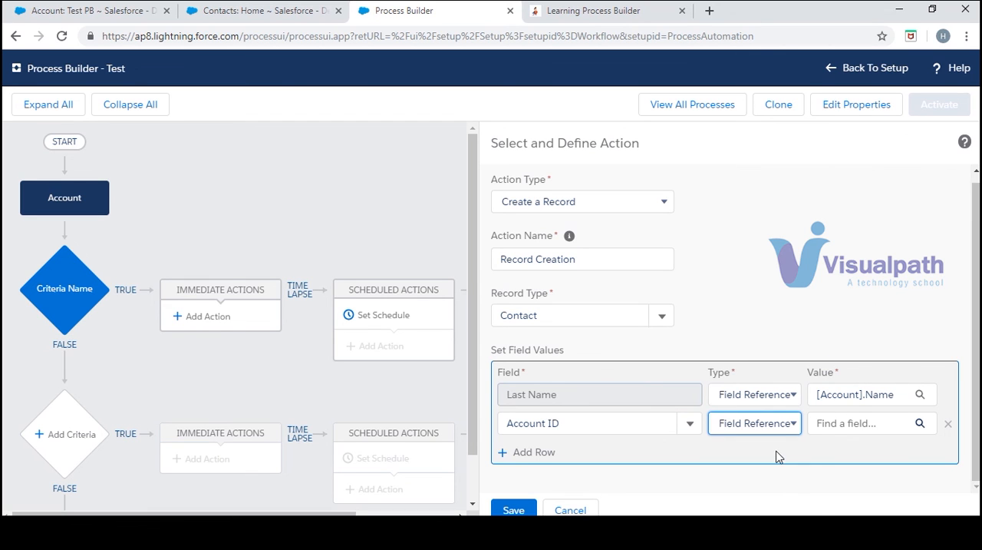
- Set the contact's Account ID value to the Account ID of the triggering account
click(860, 424)
click(490, 237)
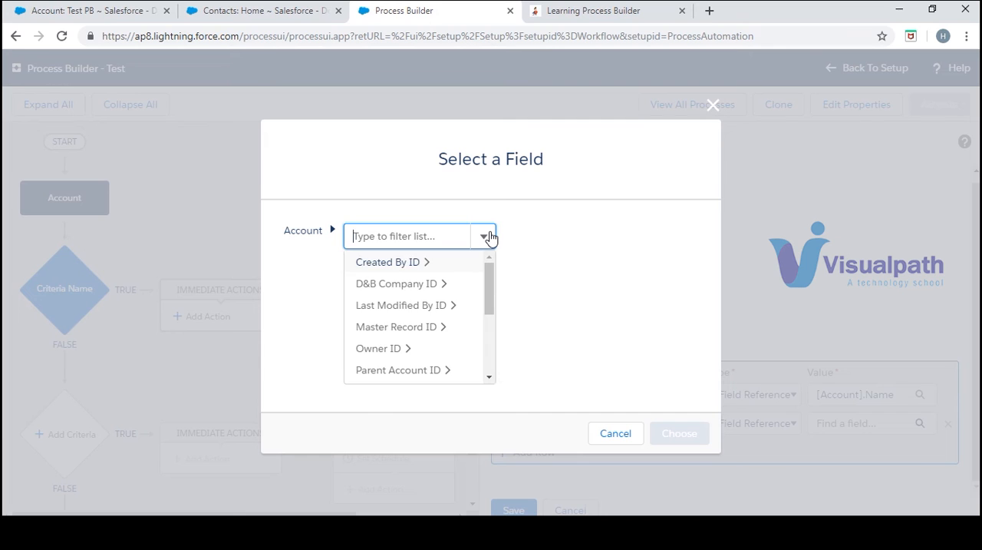
click(488, 378)
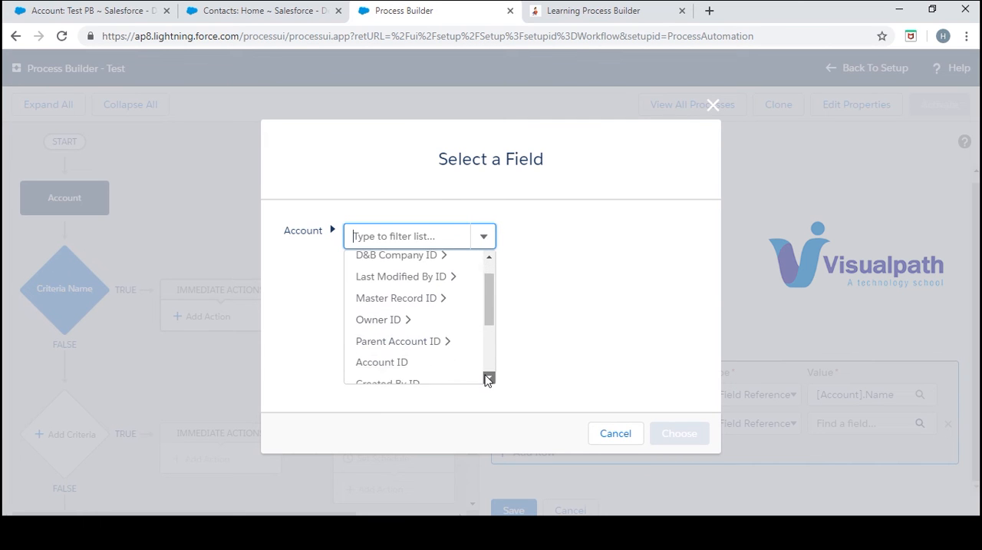
scroll(410, 330, down, 2)
click(397, 309)
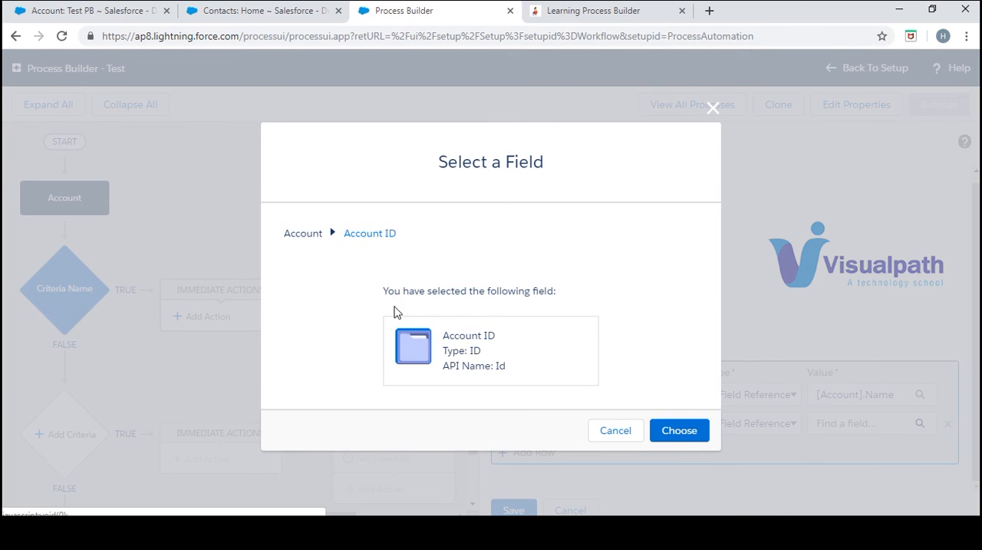
click(680, 431)
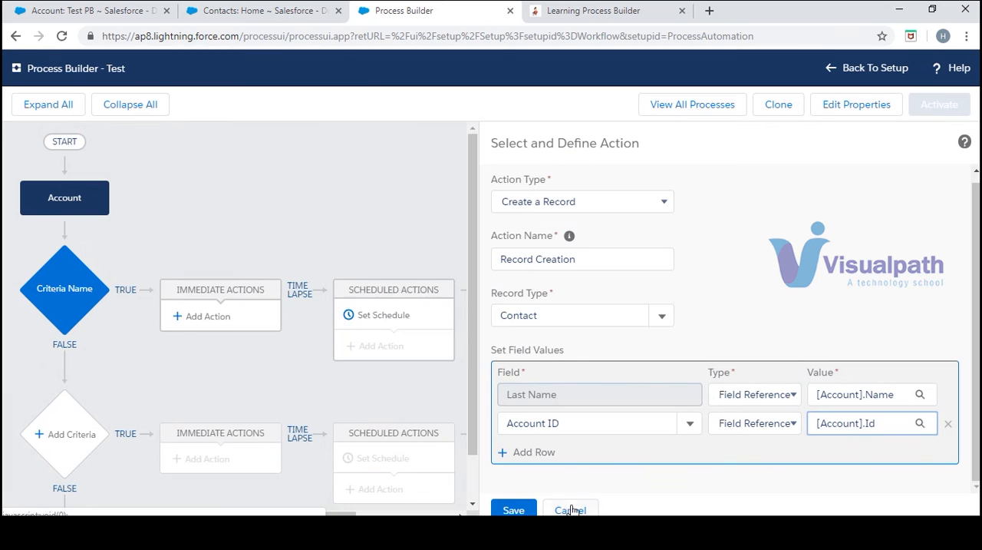
- Save the Record Creation action and activate the Test process
click(515, 509)
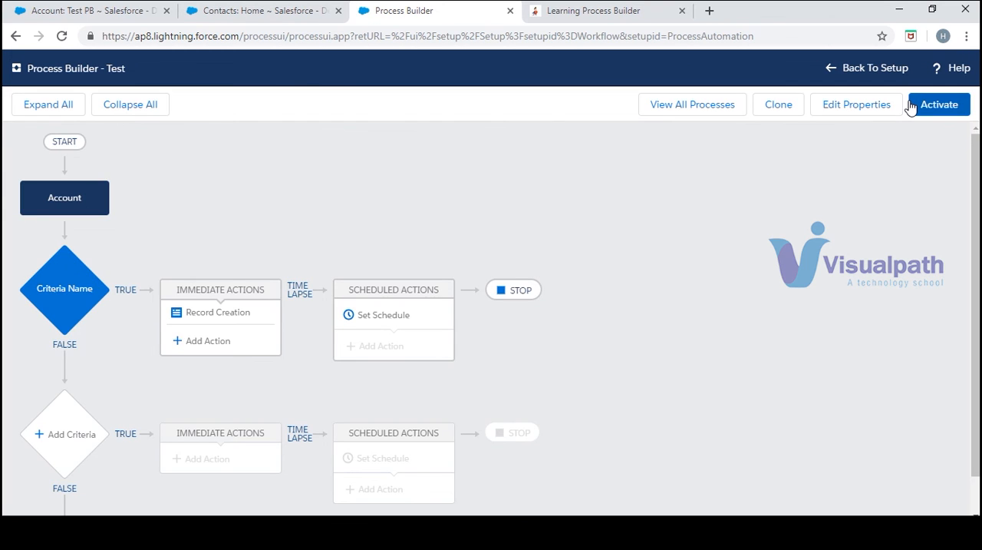
click(932, 108)
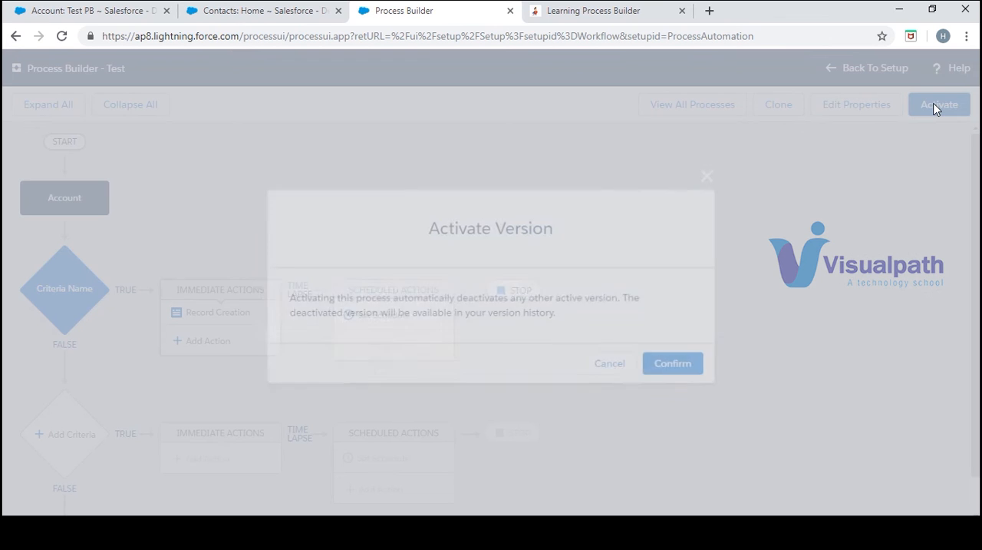
click(677, 367)
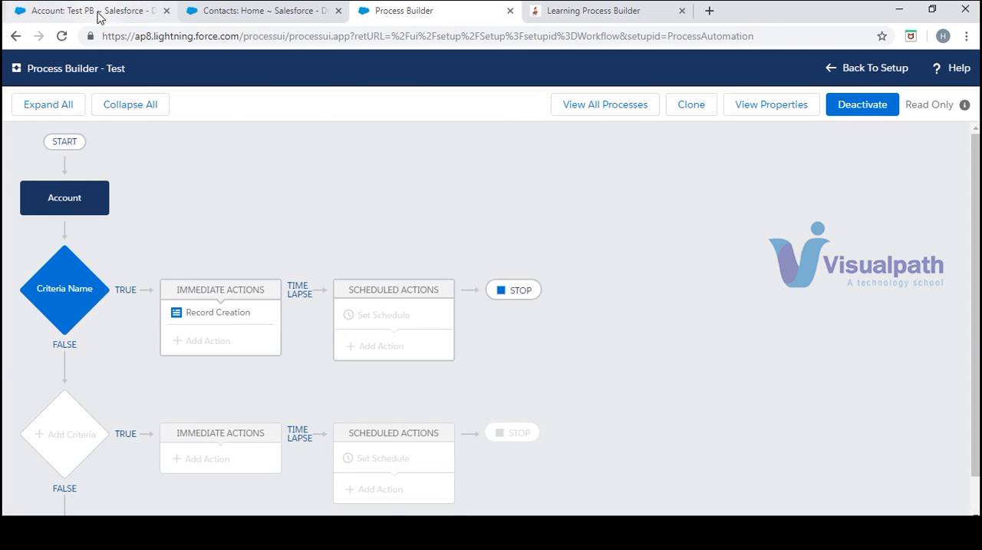
- Create and save a new account named Test PB 1 in the Salesforce accounts page
click(98, 11)
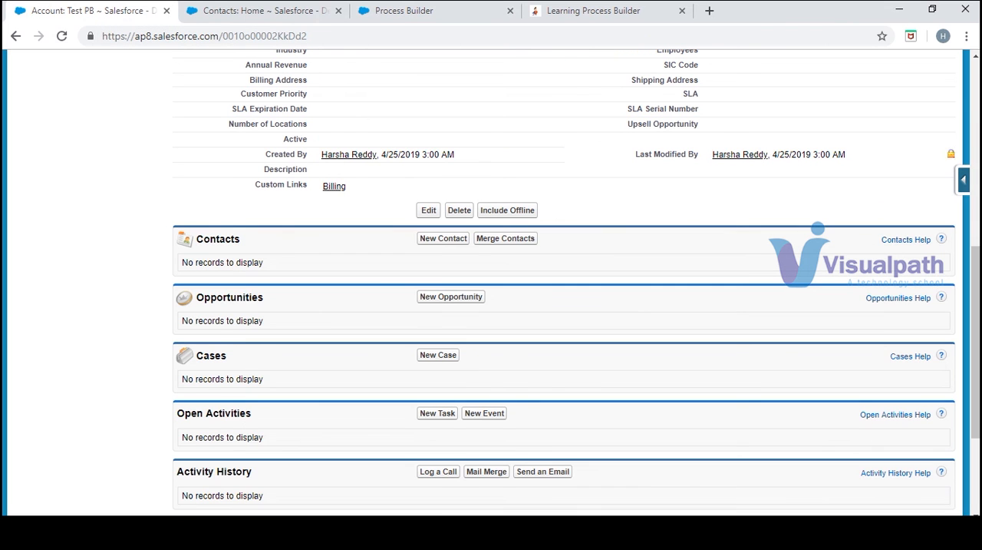
drag(975, 343, 974, 158)
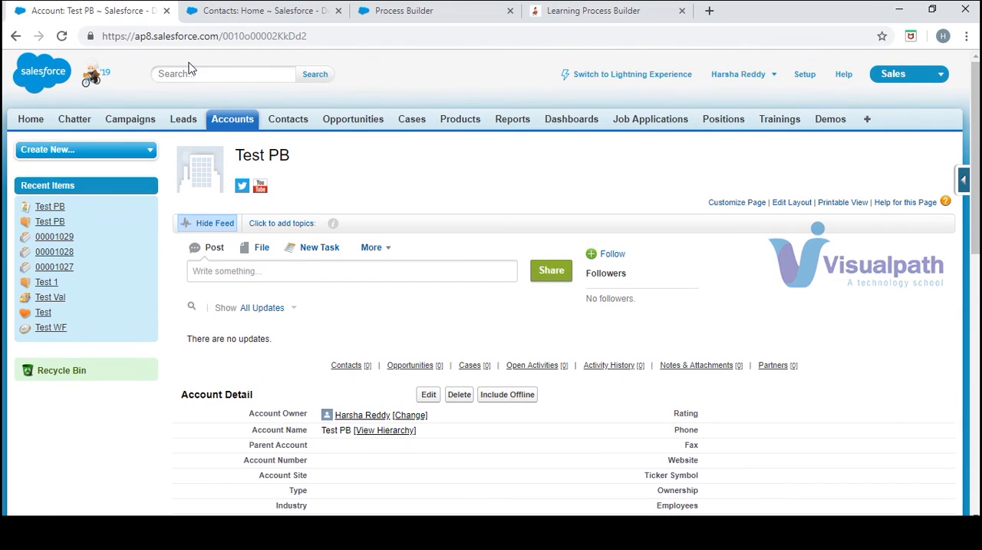
click(239, 123)
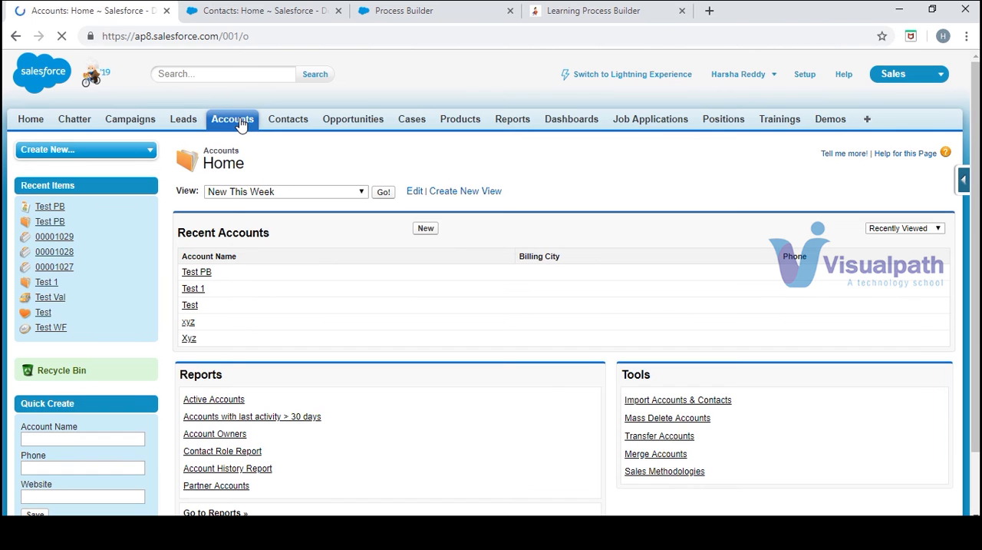
click(427, 231)
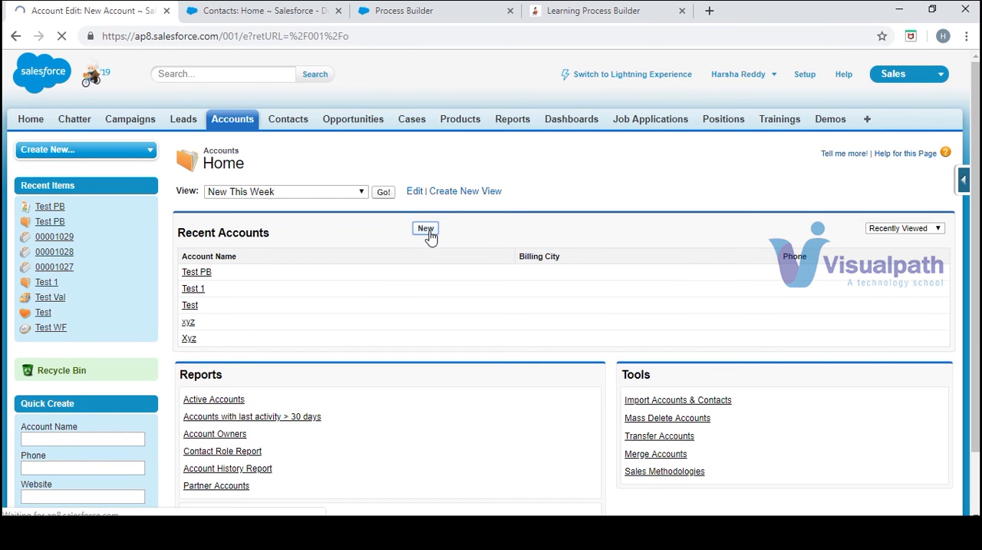
text(T)
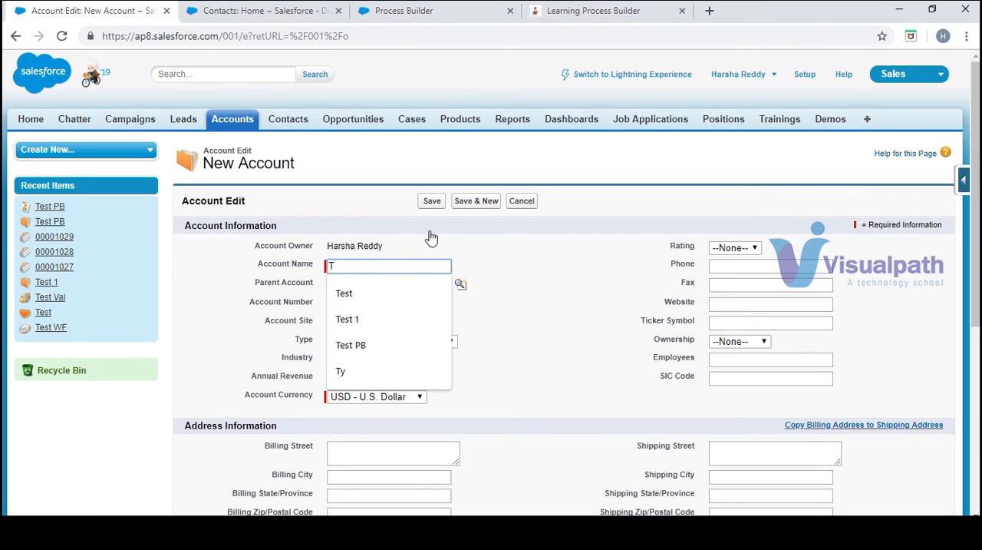
text(est PB )
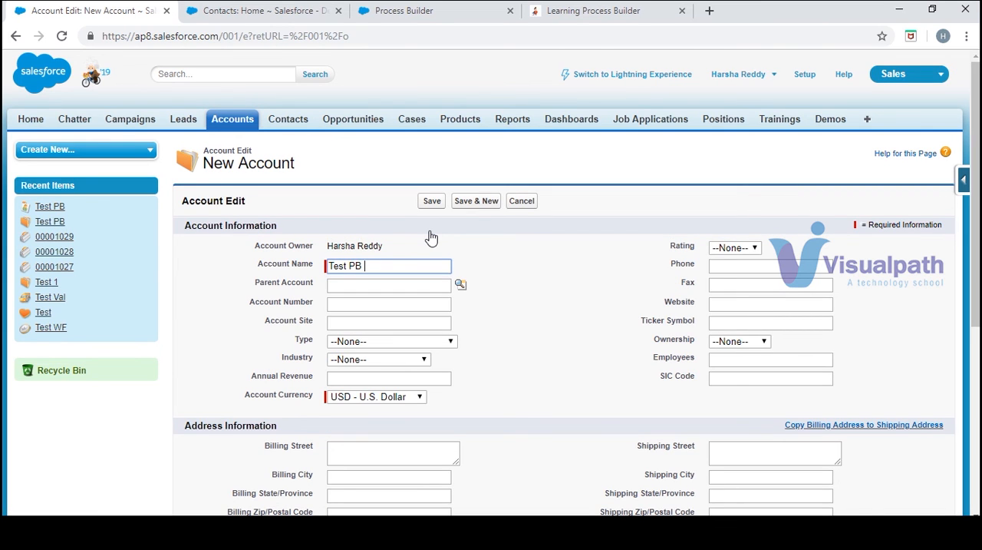
text(1)
click(433, 204)
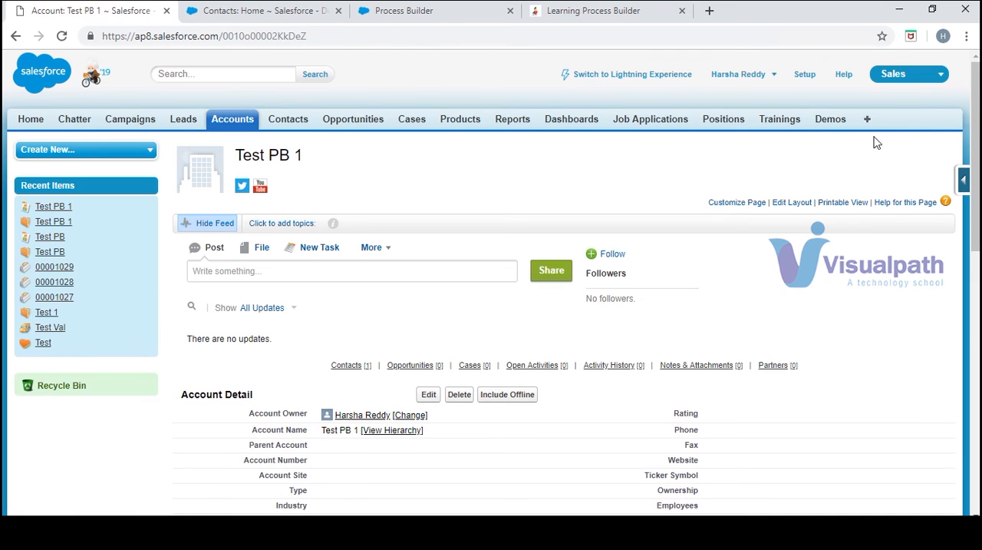
- Check the Contacts related list of the Test PB 1 account and refresh the Contacts home page to compare its recent contacts
drag(976, 122, 975, 244)
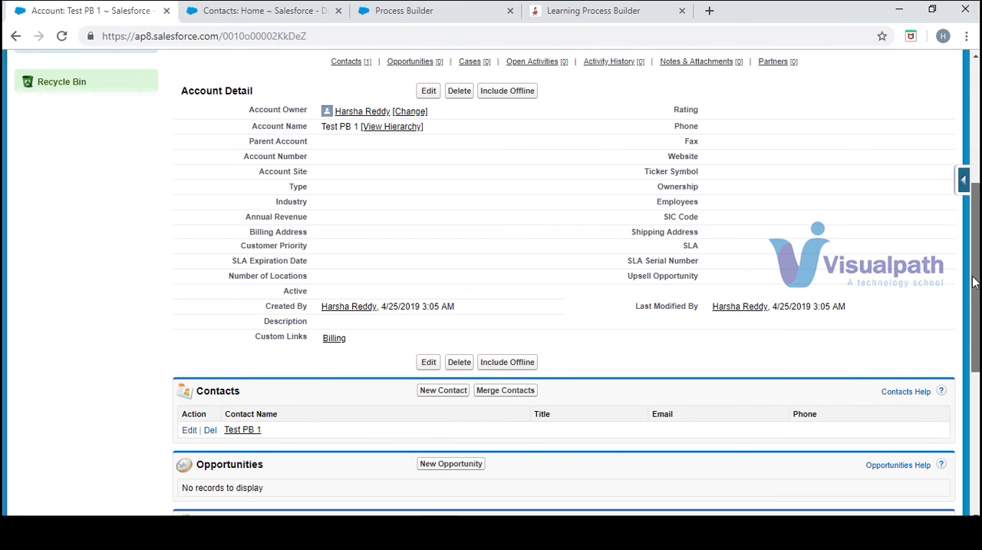
scroll(971, 280, down, 1)
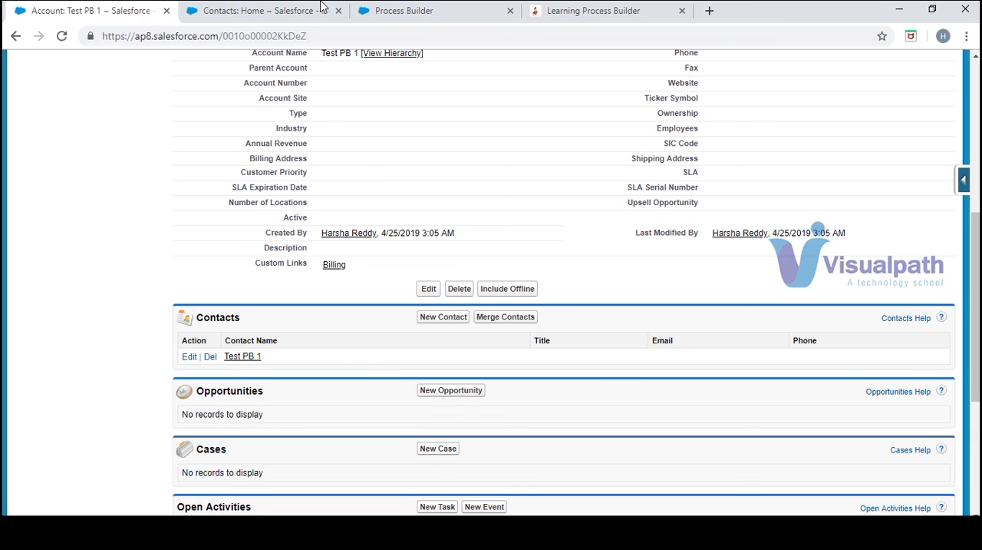
click(324, 10)
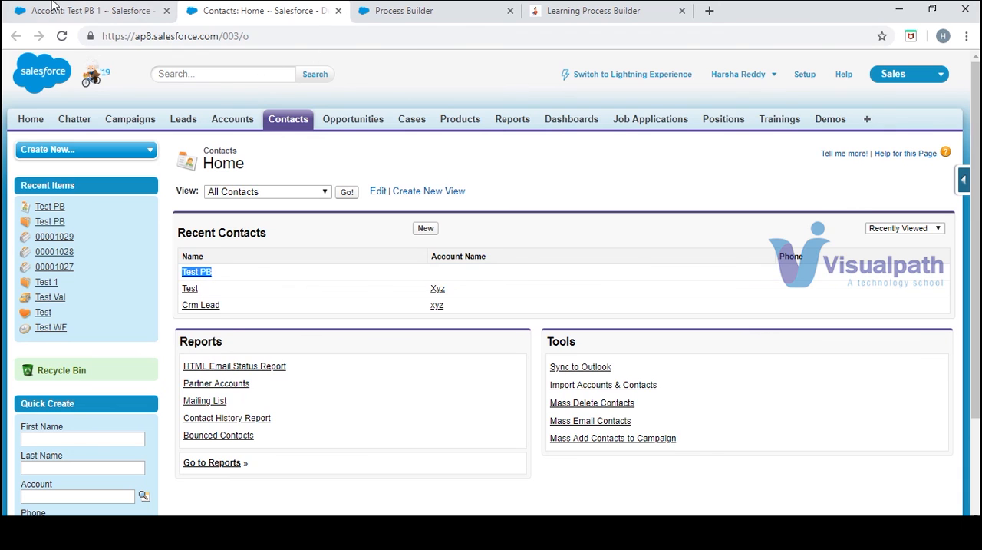
click(61, 11)
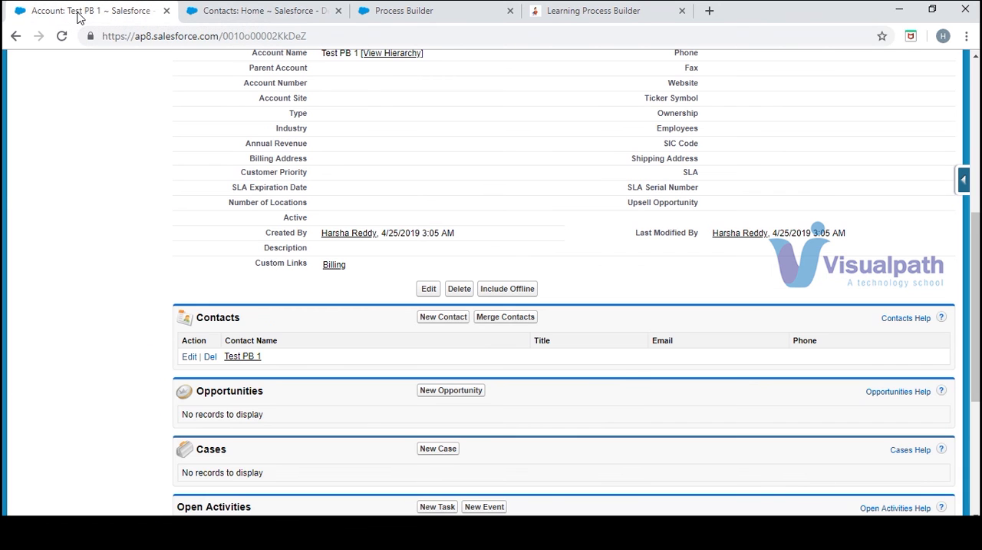
click(255, 10)
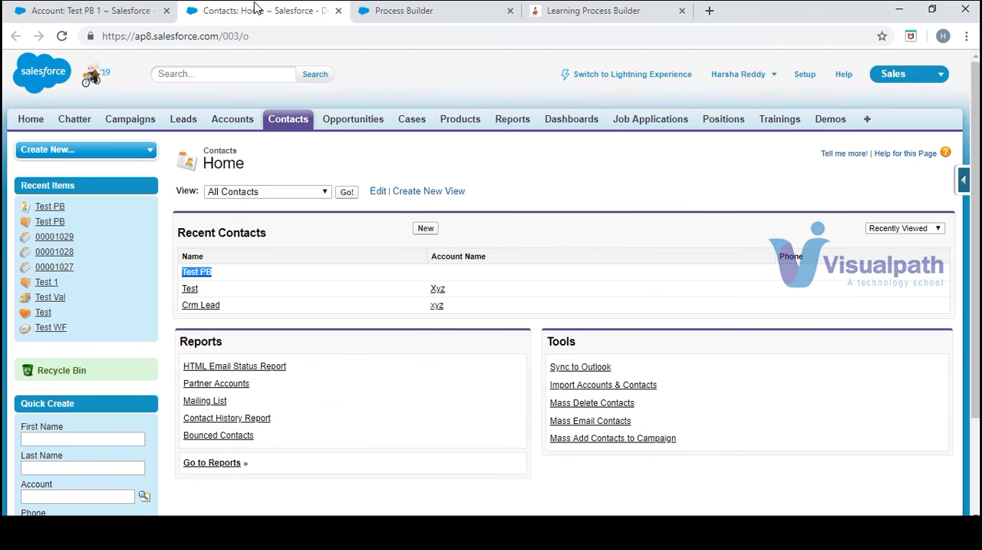
click(62, 36)
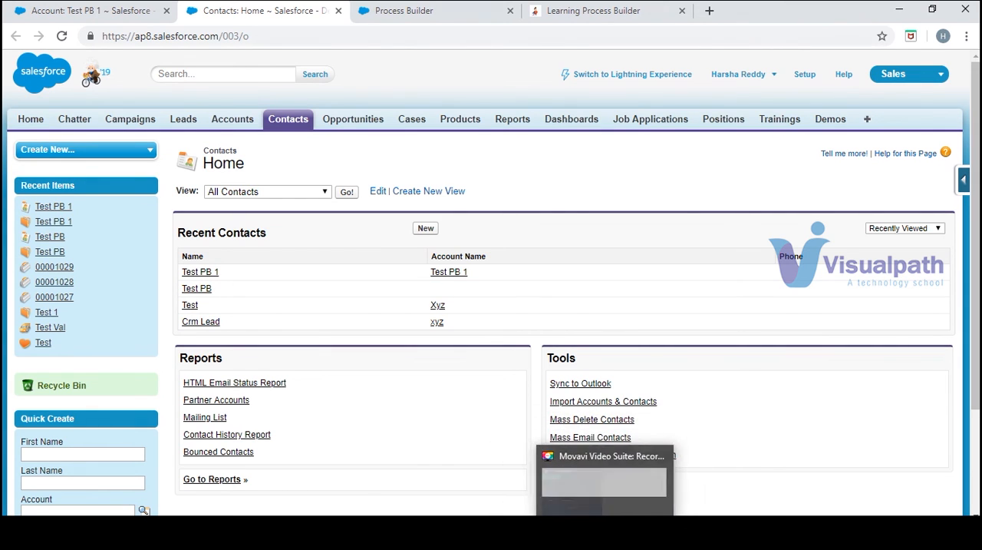
click(618, 495)
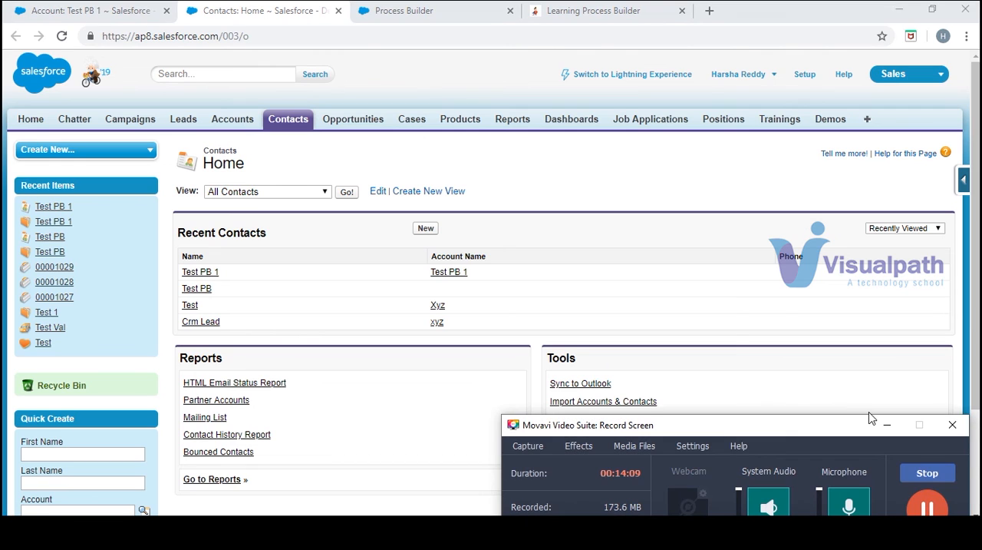
click(887, 426)
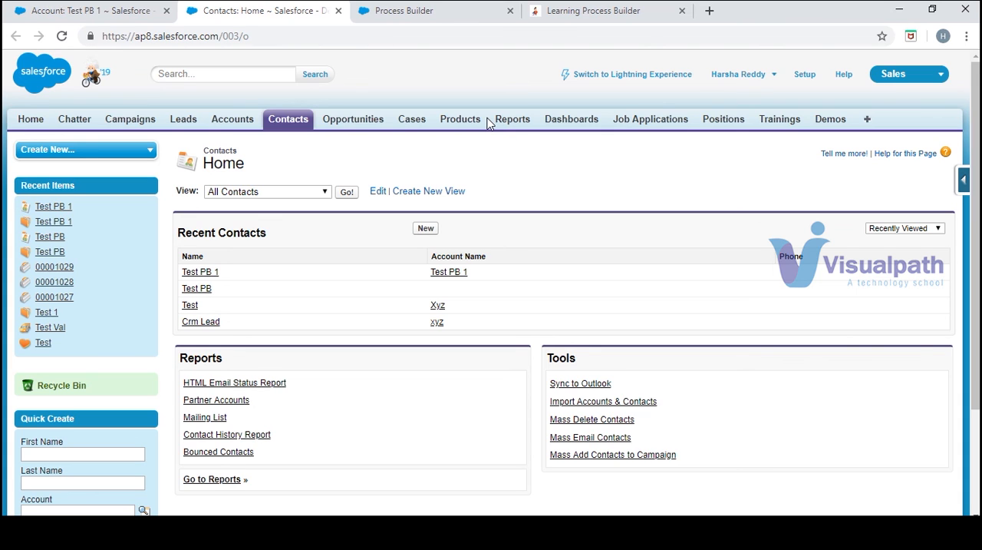
click(791, 535)
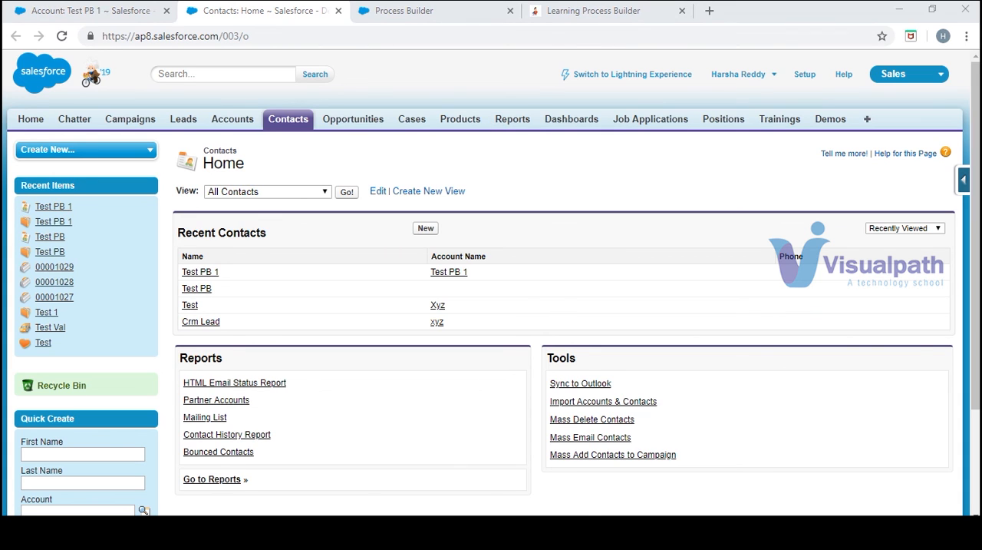